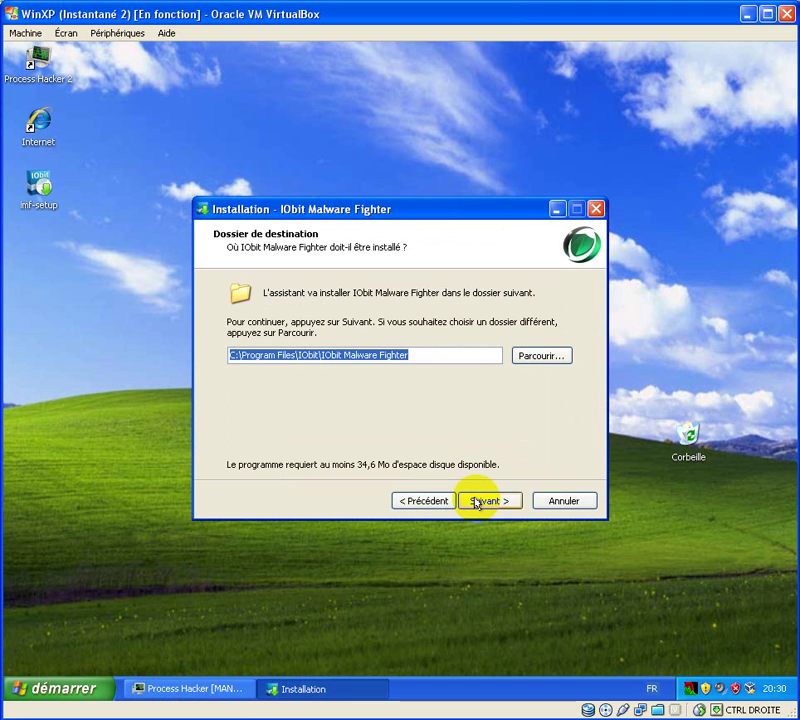
# Step: Install IObit Malware Fighter in the default folder with a desktop icon, without adding IObit to the favourites
pyautogui.click(477, 502)
pyautogui.click(327, 378)
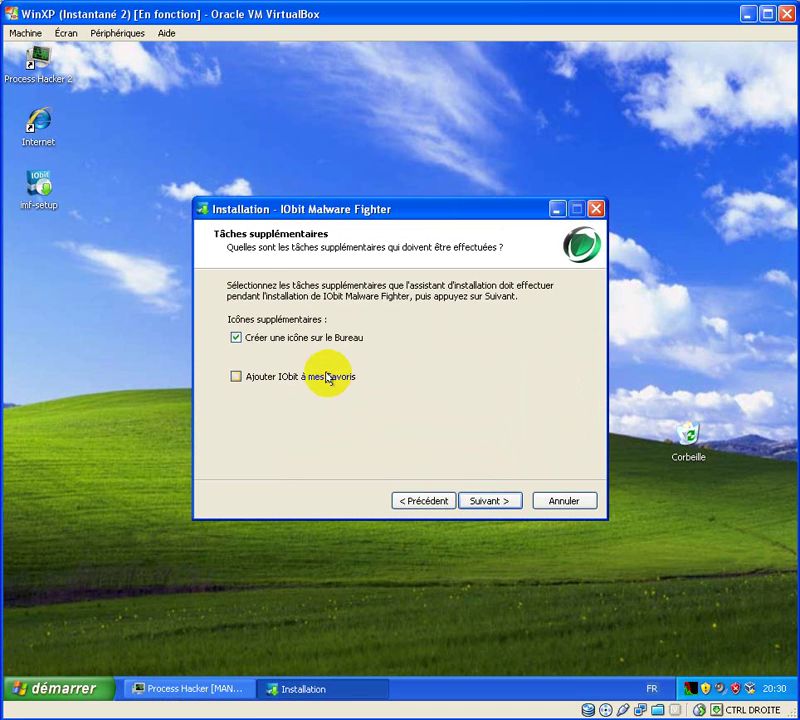
pyautogui.click(487, 502)
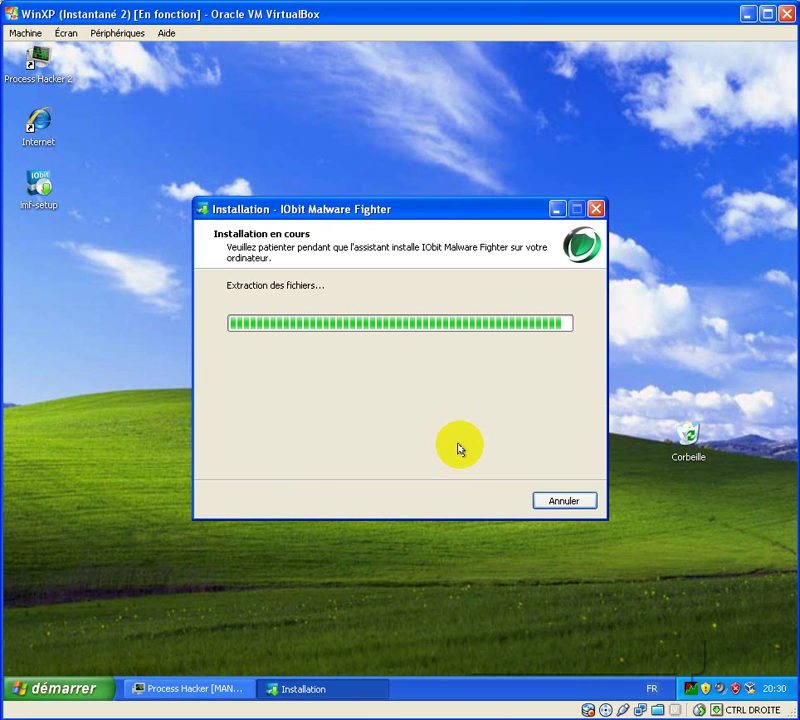
pyautogui.click(690, 642)
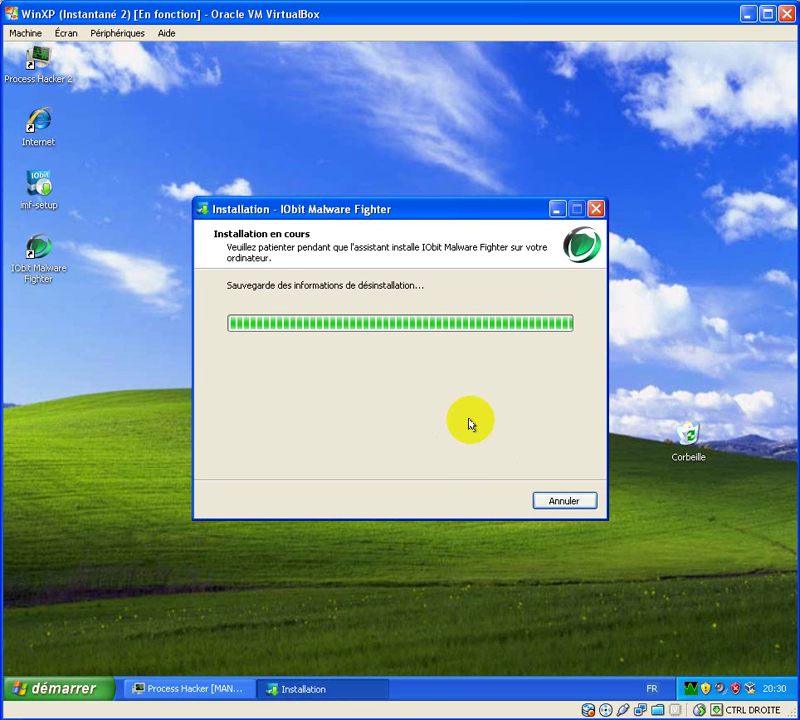
pyautogui.click(437, 501)
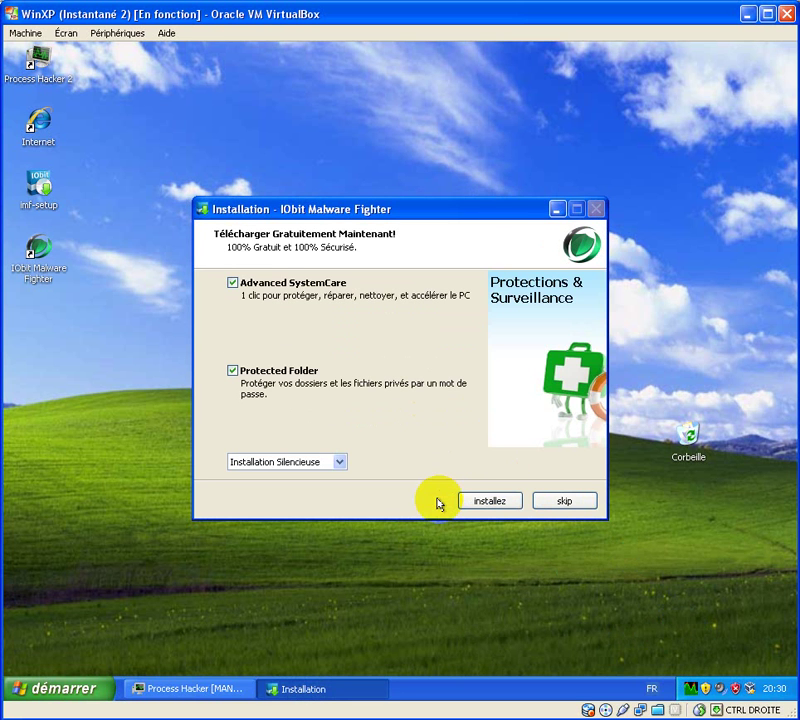
# Step: Decline Advanced SystemCare and Protected Folder, and finish the setup with the option to run IObit Malware Fighter enabled
pyautogui.click(268, 370)
pyautogui.click(273, 284)
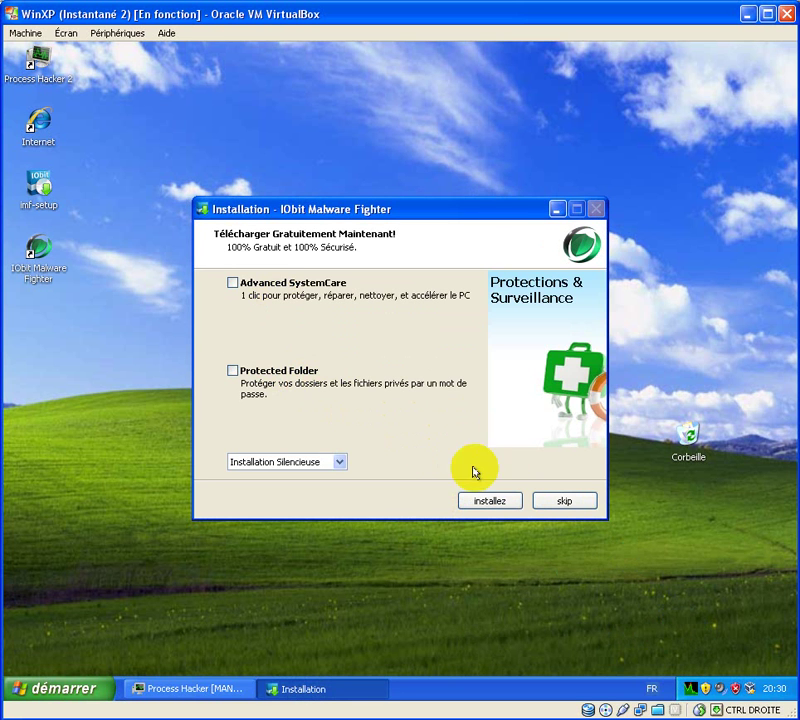
pyautogui.click(564, 500)
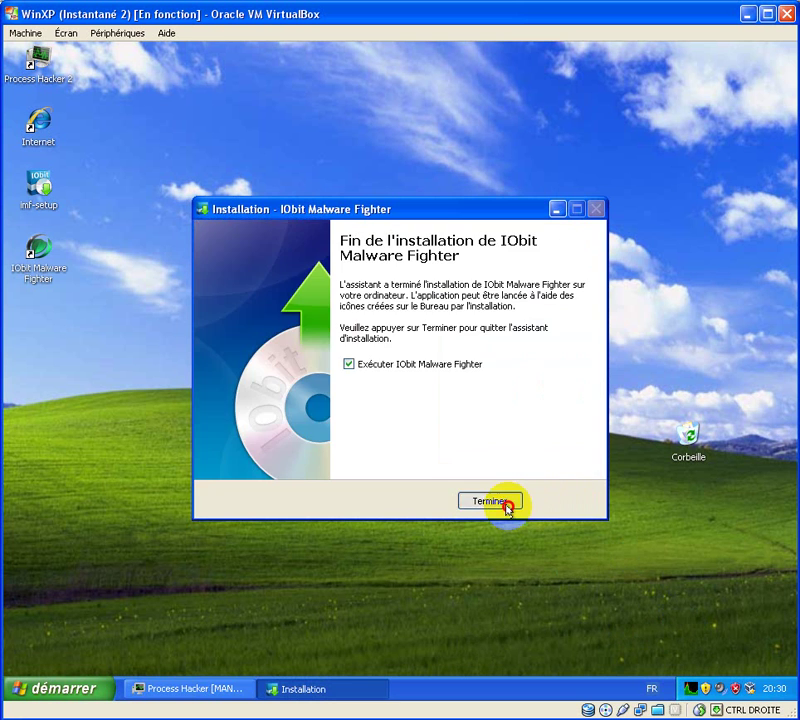
pyautogui.click(506, 505)
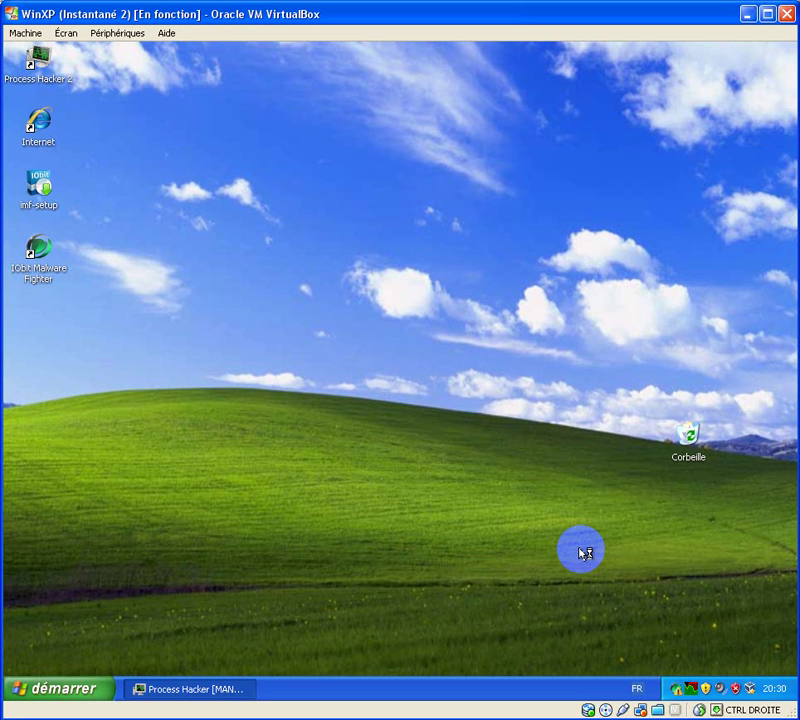
# Step: Open IObit Malware Fighter from its background icon and download the available database updates, dismissing the notifications
pyautogui.doubleClick(677, 689)
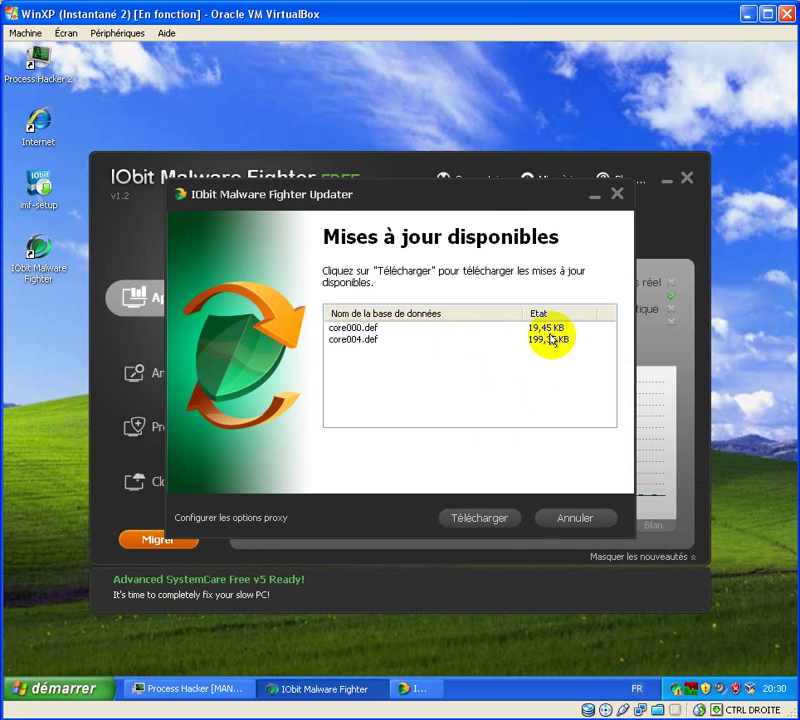
pyautogui.click(489, 520)
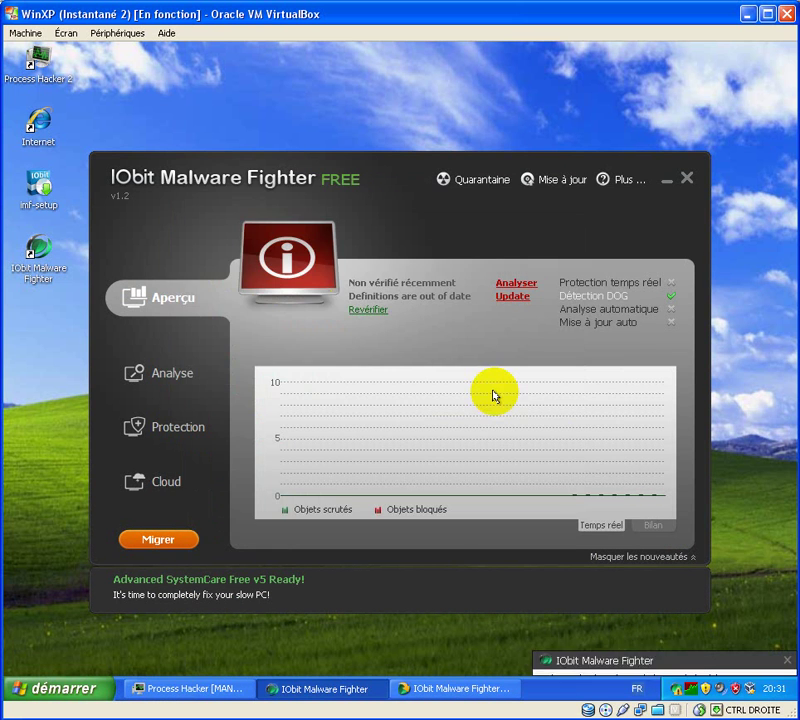
pyautogui.click(679, 629)
pyautogui.click(690, 643)
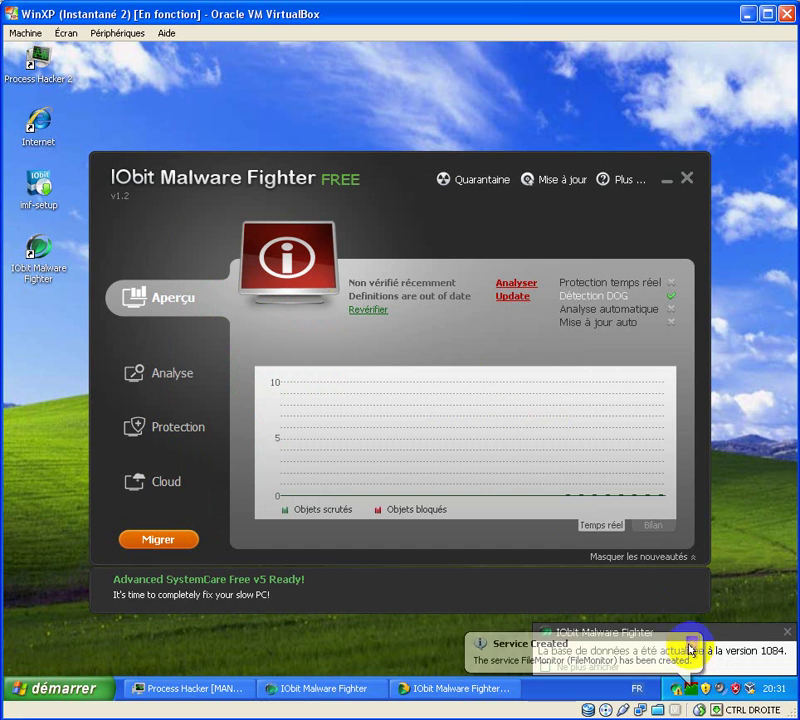
pyautogui.click(788, 636)
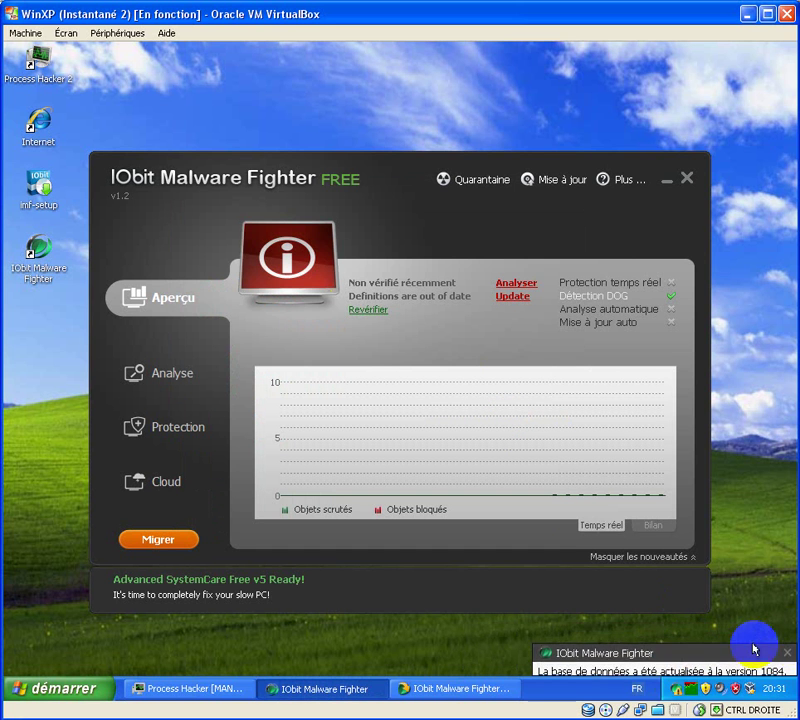
# Step: Recheck the protection status and run the updater again to check for newer definitions
pyautogui.click(366, 310)
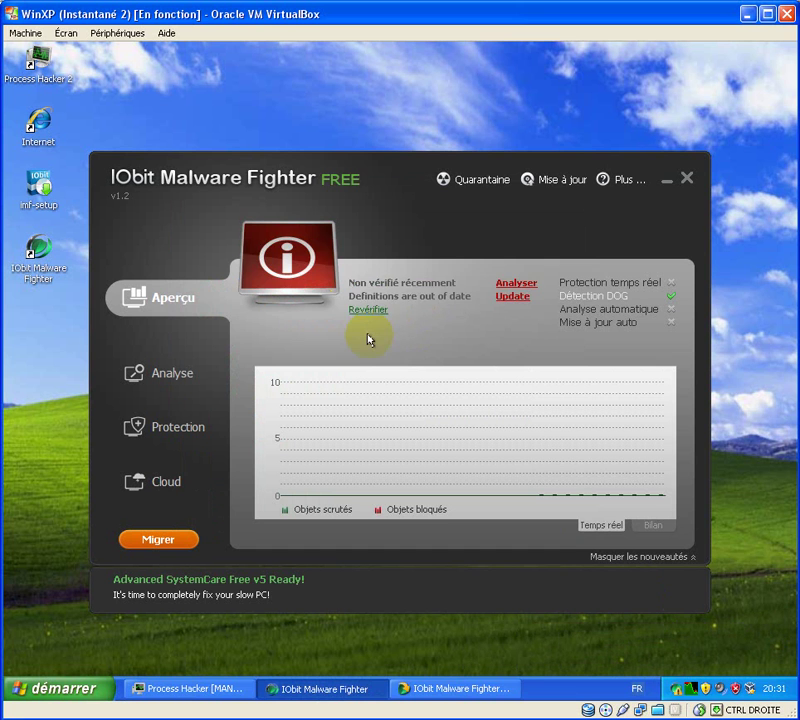
pyautogui.click(517, 314)
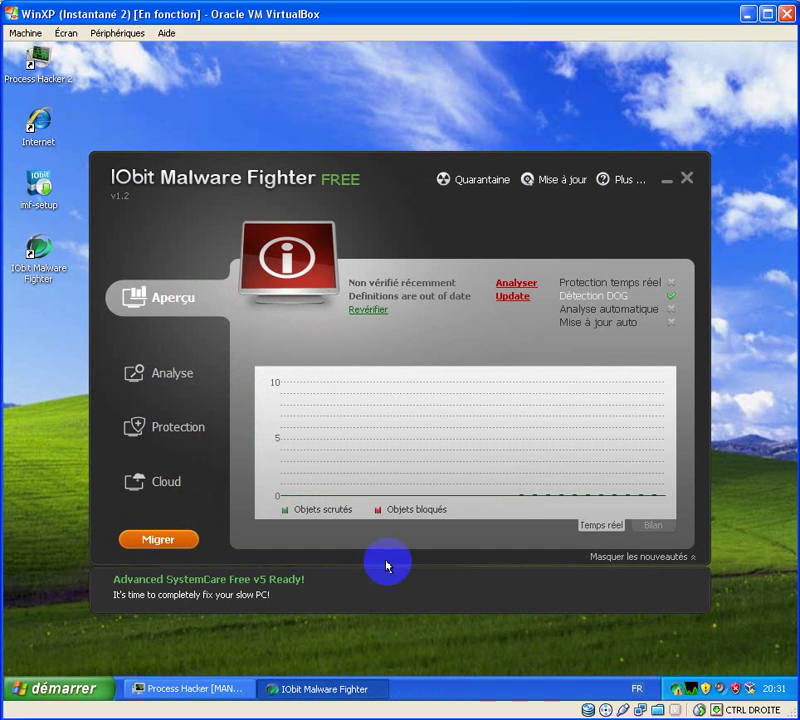
pyautogui.click(512, 301)
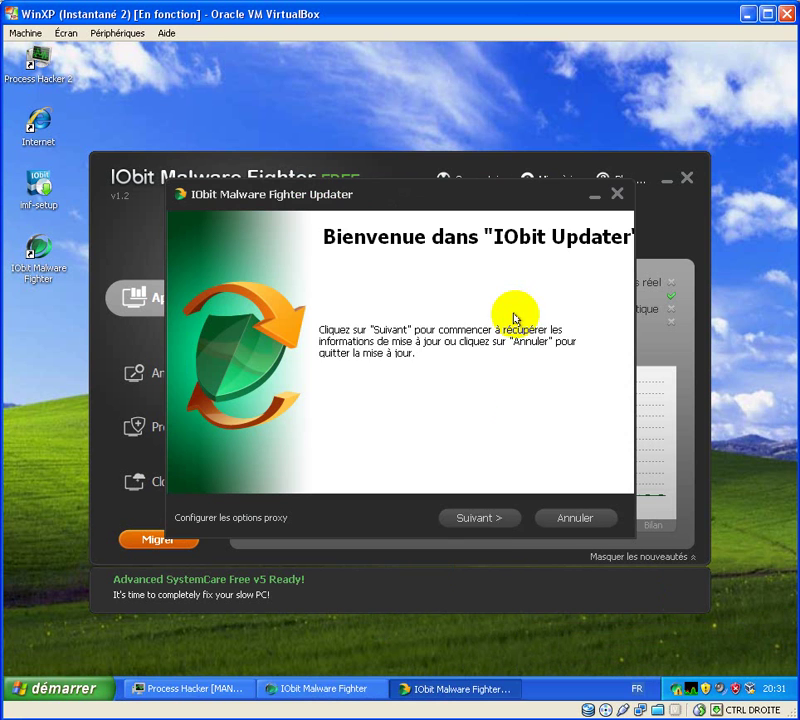
pyautogui.click(495, 517)
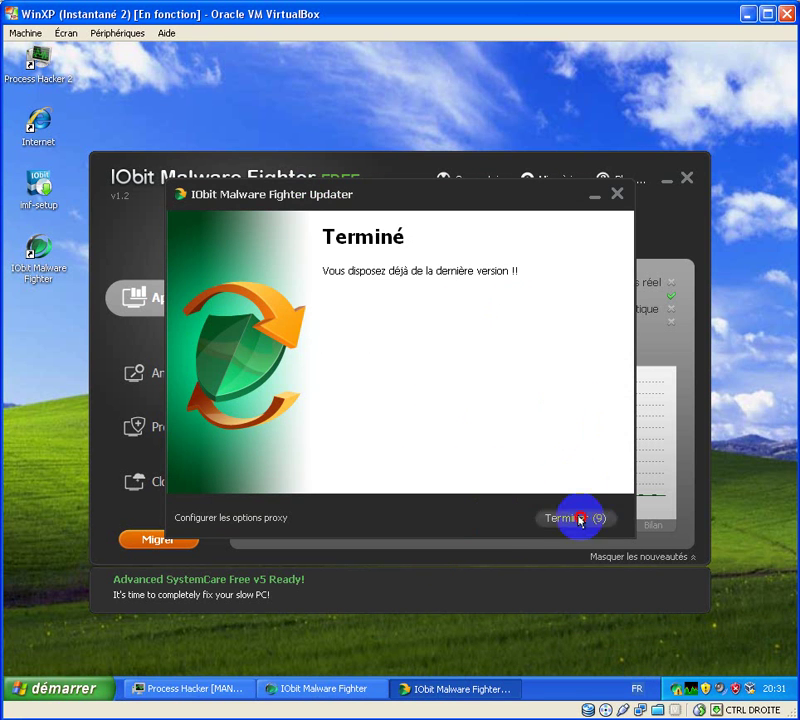
pyautogui.click(580, 519)
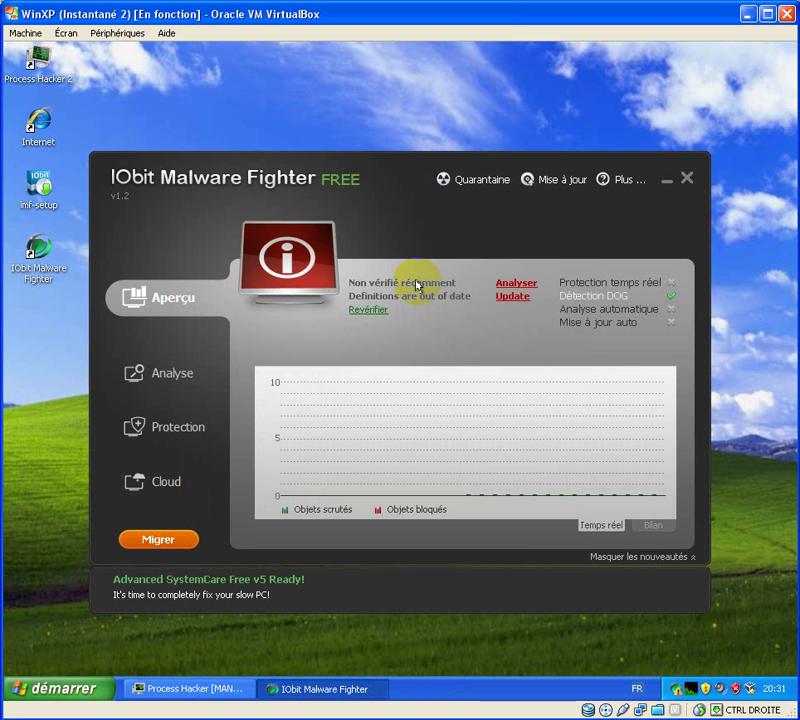
# Step: Try to enable process monitoring and suspect detection in the real-time protection, declining the PRO edition upgrade each time
pyautogui.click(606, 284)
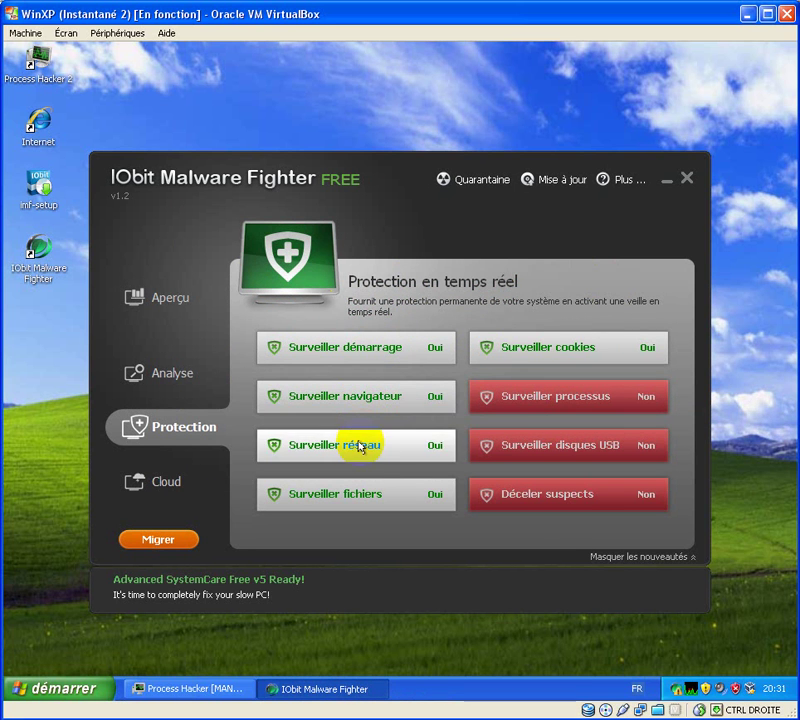
pyautogui.click(548, 398)
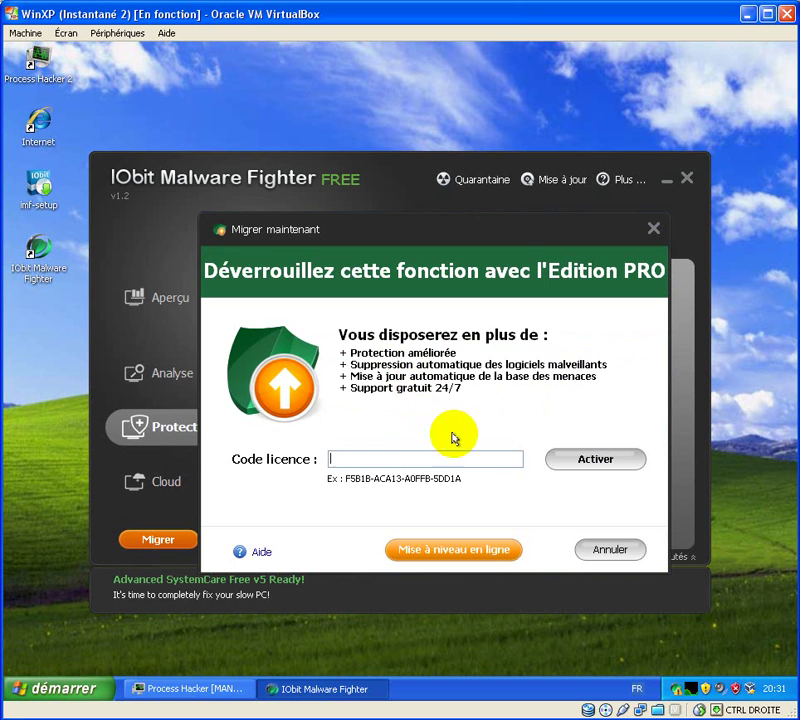
pyautogui.click(614, 547)
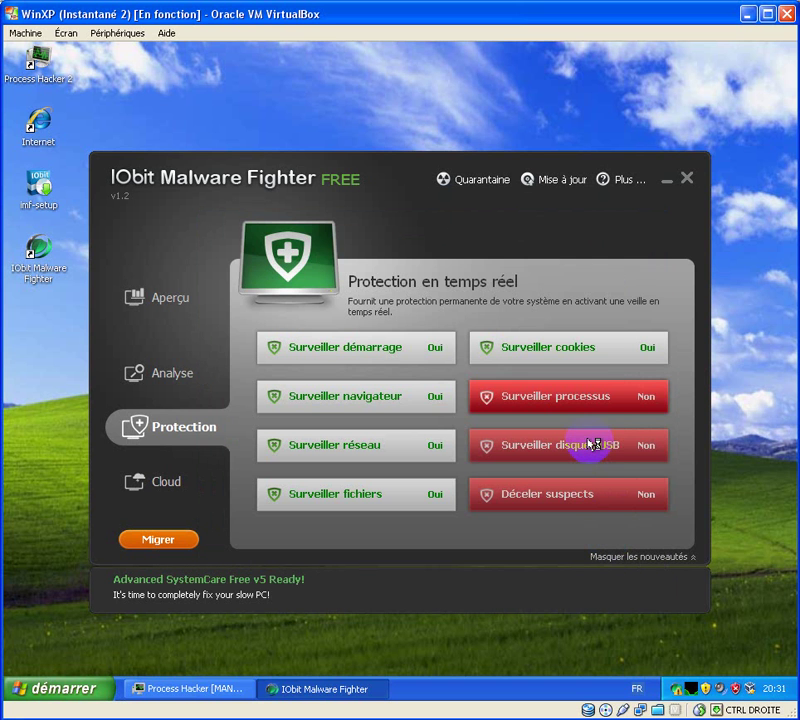
pyautogui.click(547, 499)
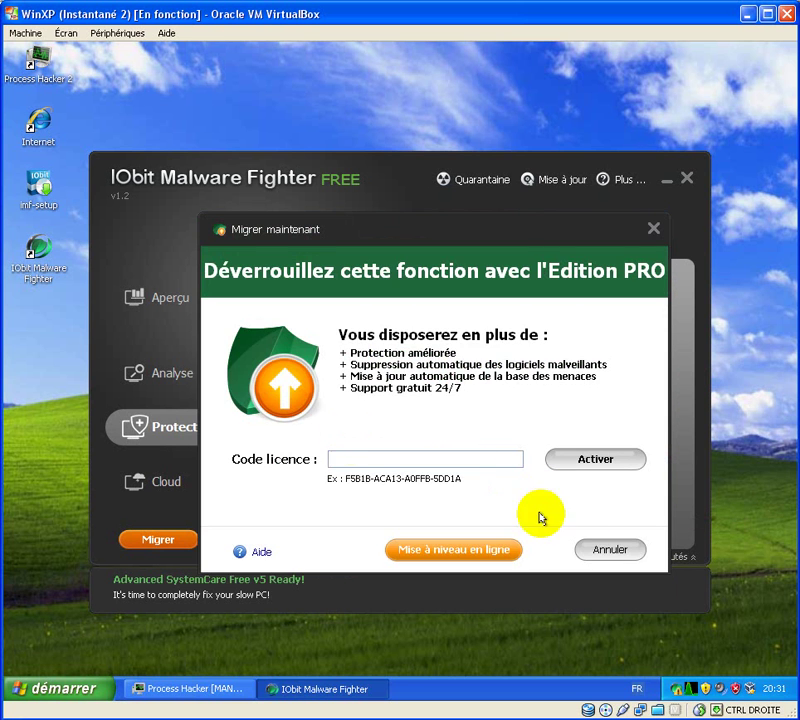
pyautogui.click(614, 547)
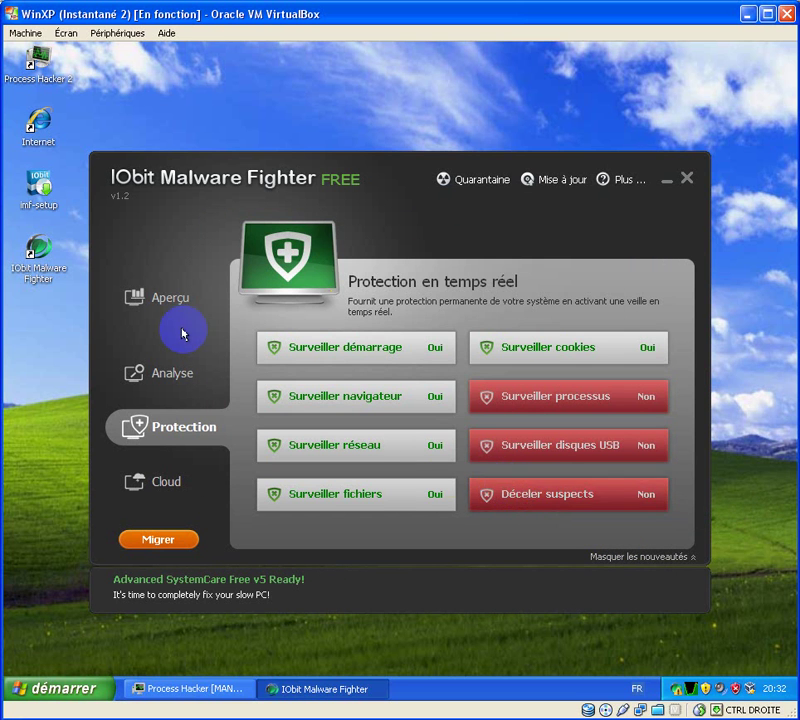
# Step: Review the overview, system scan, real-time protection and Cloud Security pages, and return to the overview
pyautogui.click(168, 300)
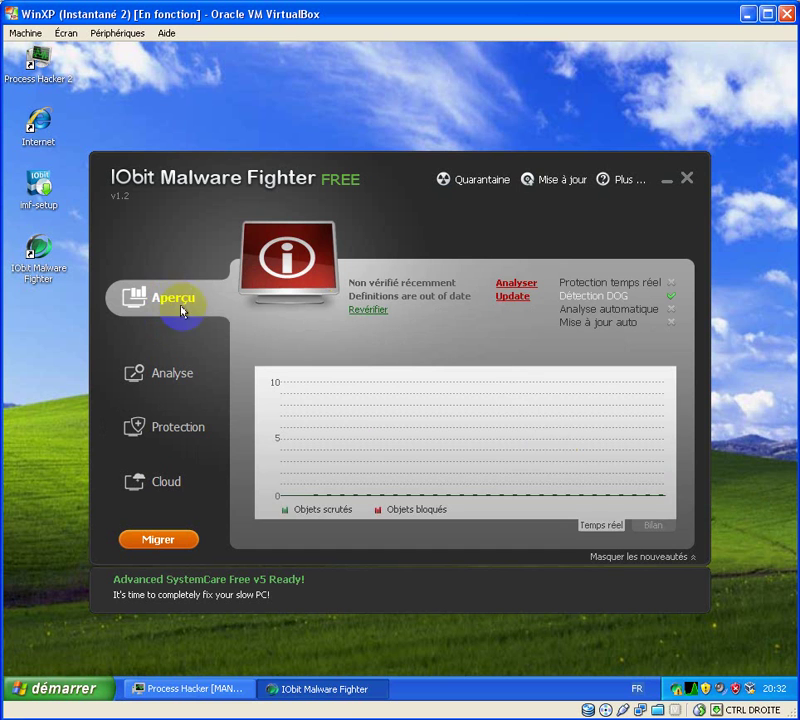
pyautogui.click(664, 525)
pyautogui.click(191, 379)
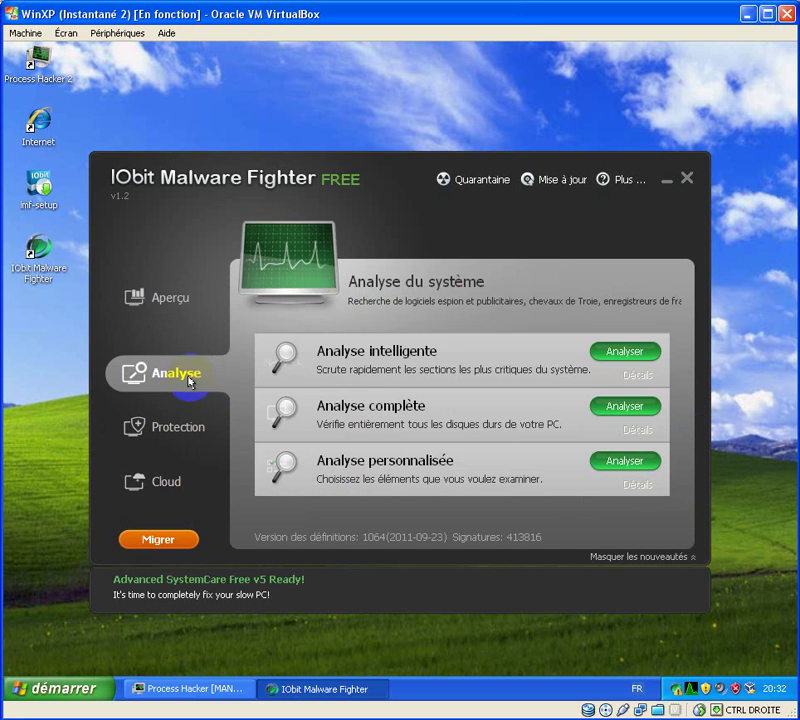
pyautogui.click(158, 425)
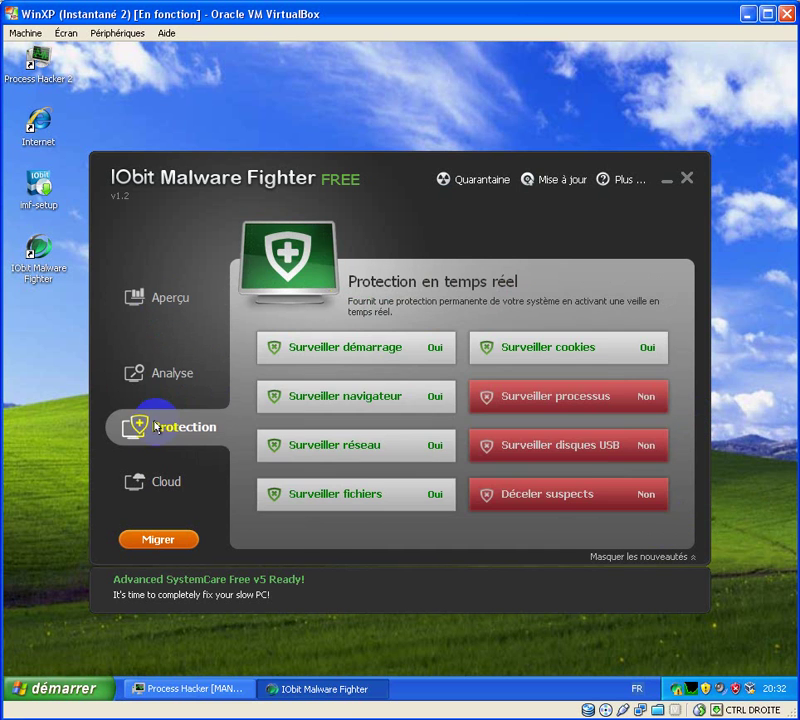
pyautogui.click(179, 483)
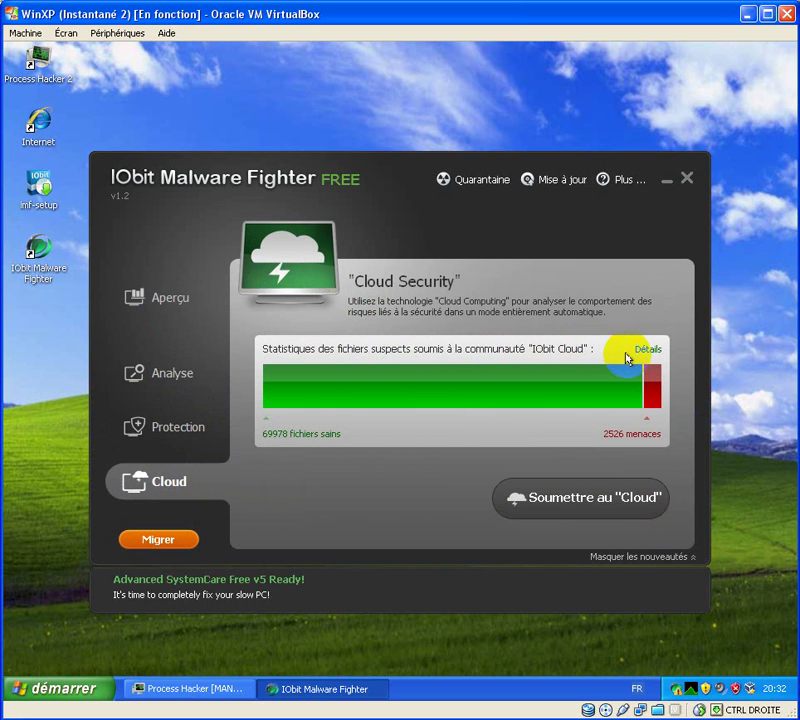
pyautogui.click(162, 300)
# Step: Examine the quarantine list, general settings, scan parameters, automatic scan options and ignore list in the program settings
pyautogui.click(479, 180)
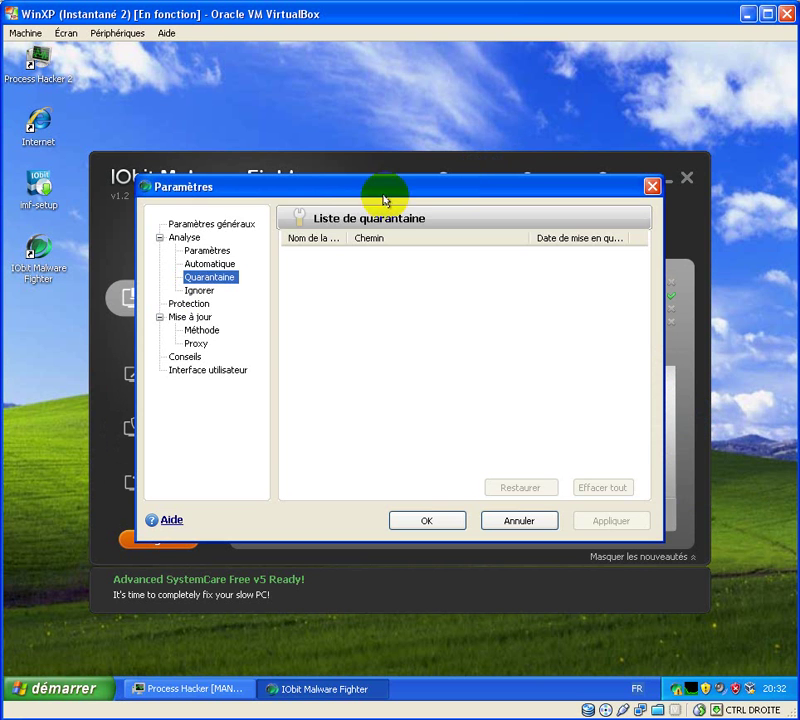
pyautogui.click(238, 222)
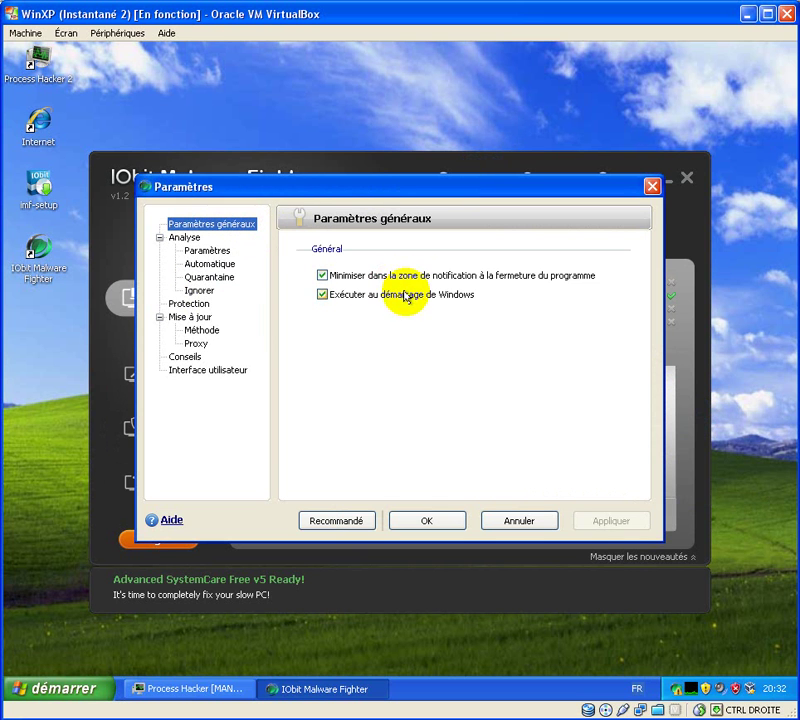
pyautogui.click(194, 248)
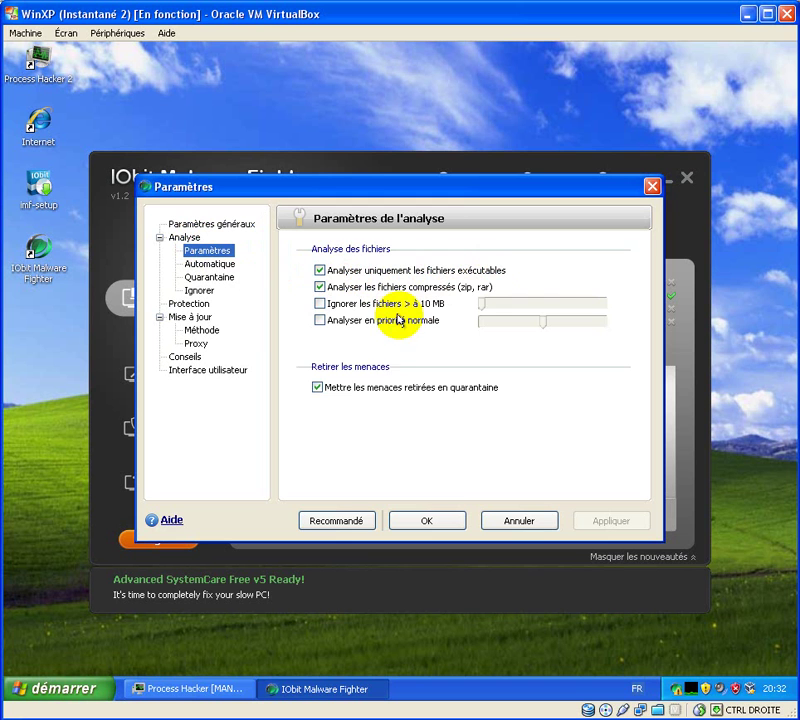
pyautogui.click(205, 263)
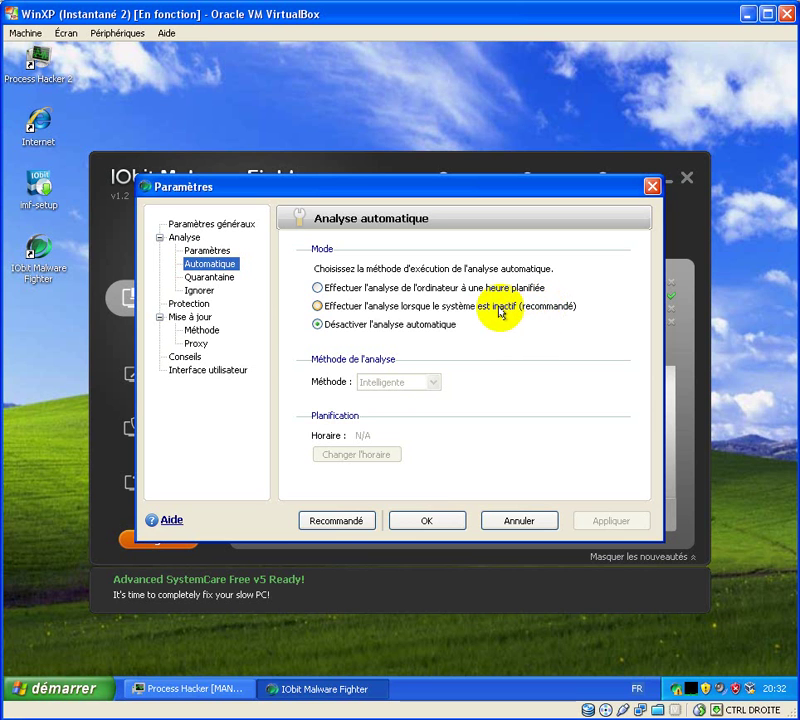
pyautogui.click(209, 277)
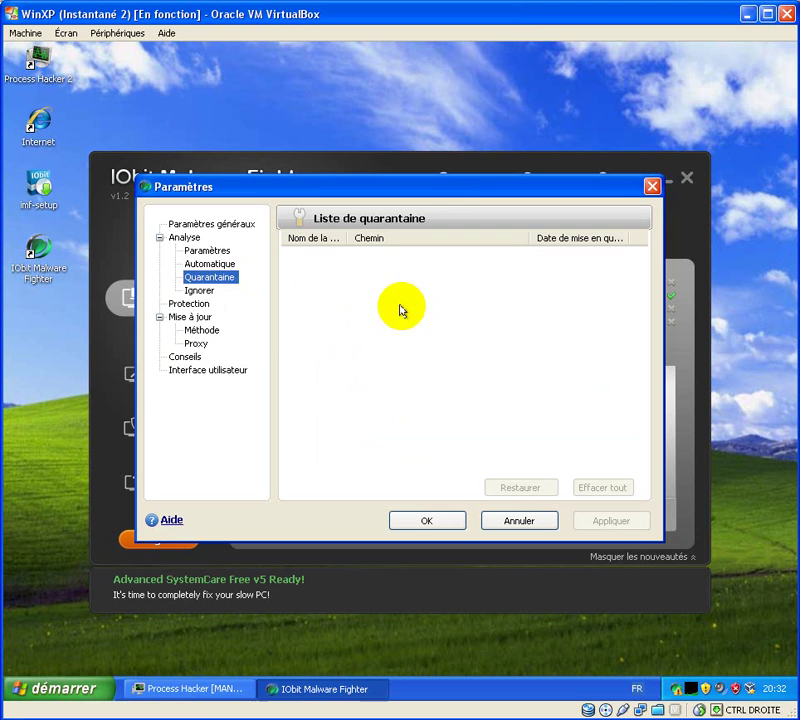
pyautogui.click(200, 290)
# Step: Raise the protection level to Elevé in the protection settings
pyautogui.click(190, 303)
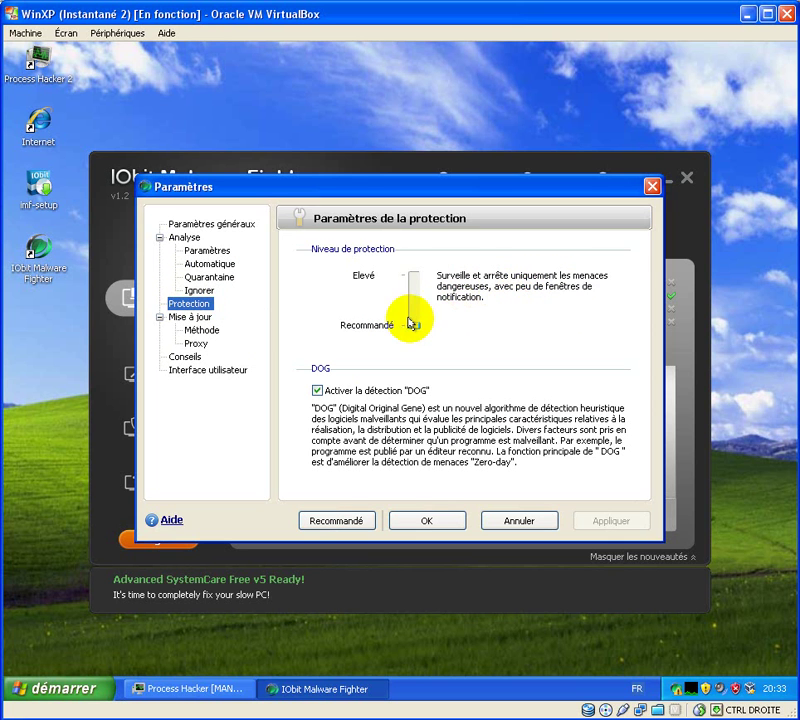
pyautogui.moveTo(414, 327); pyautogui.dragTo(412, 280)
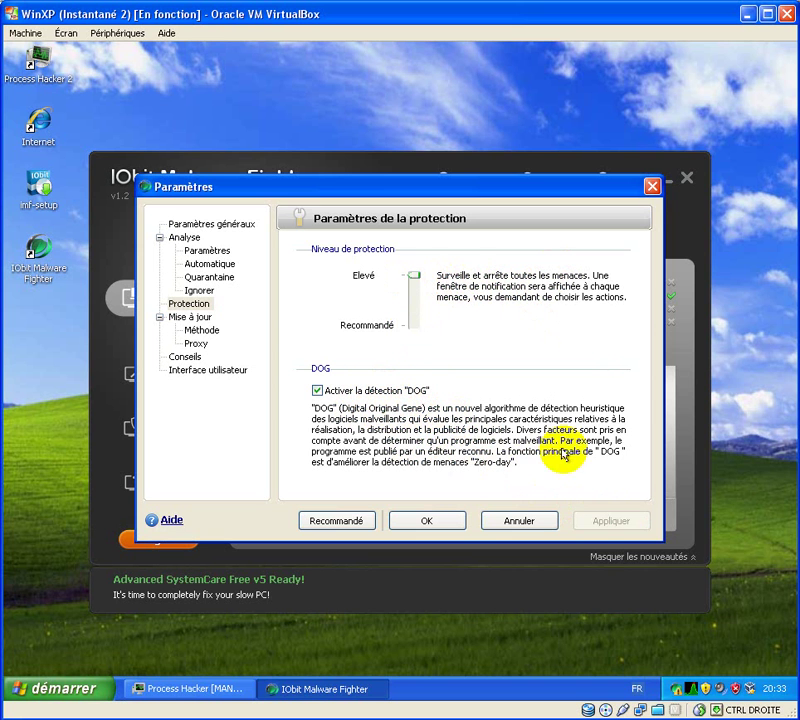
# Step: Try to set the update method to updating the program and the definitions database, declining the PRO edition upgrade
pyautogui.click(200, 330)
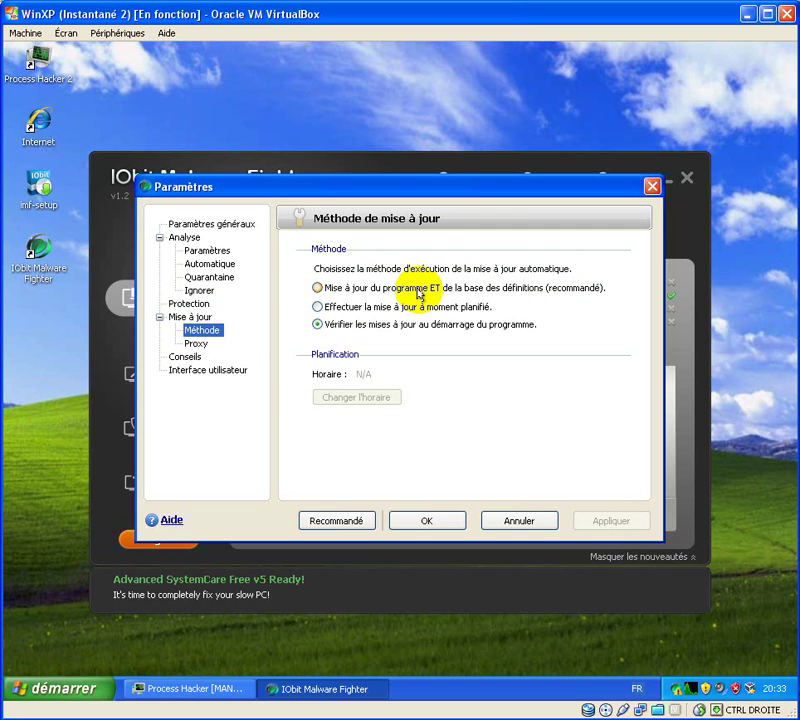
pyautogui.click(465, 290)
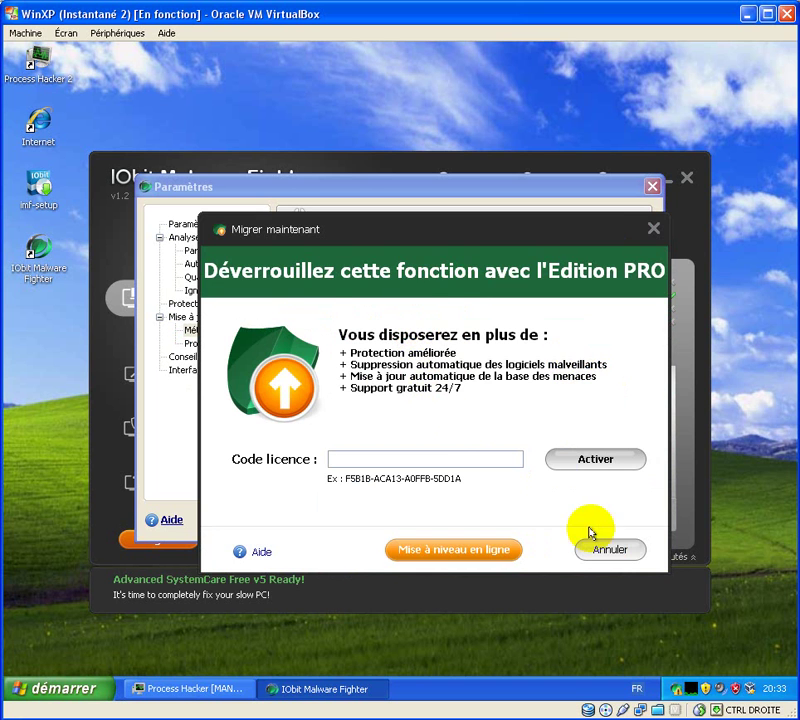
pyautogui.click(610, 549)
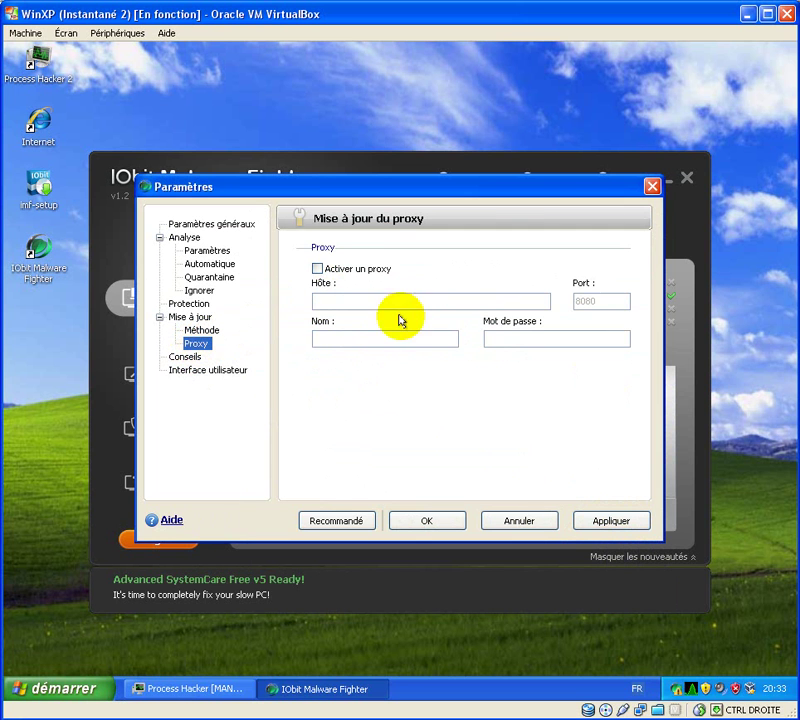
# Step: Review the tips and user interface settings, and apply and save the program settings
pyautogui.click(180, 357)
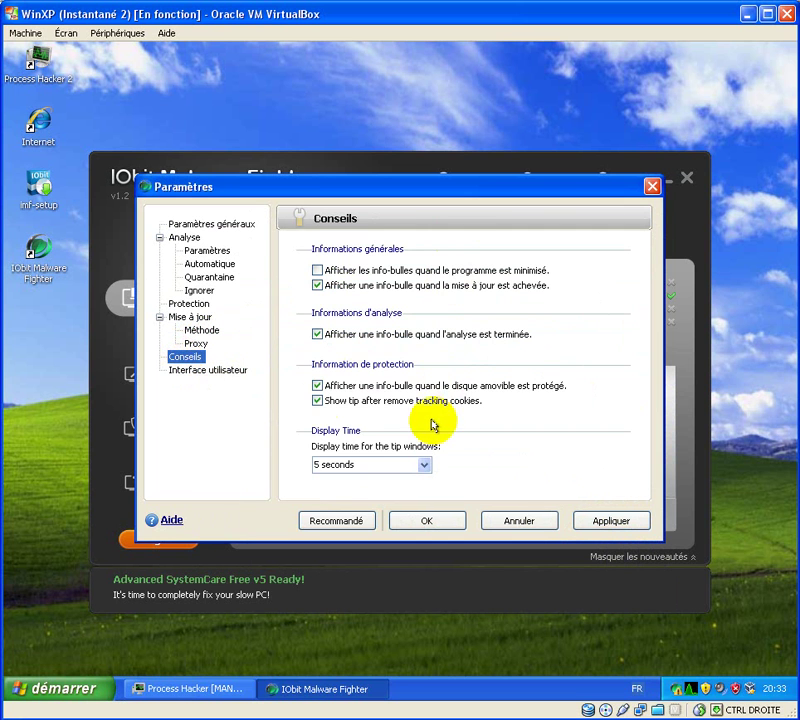
pyautogui.click(207, 370)
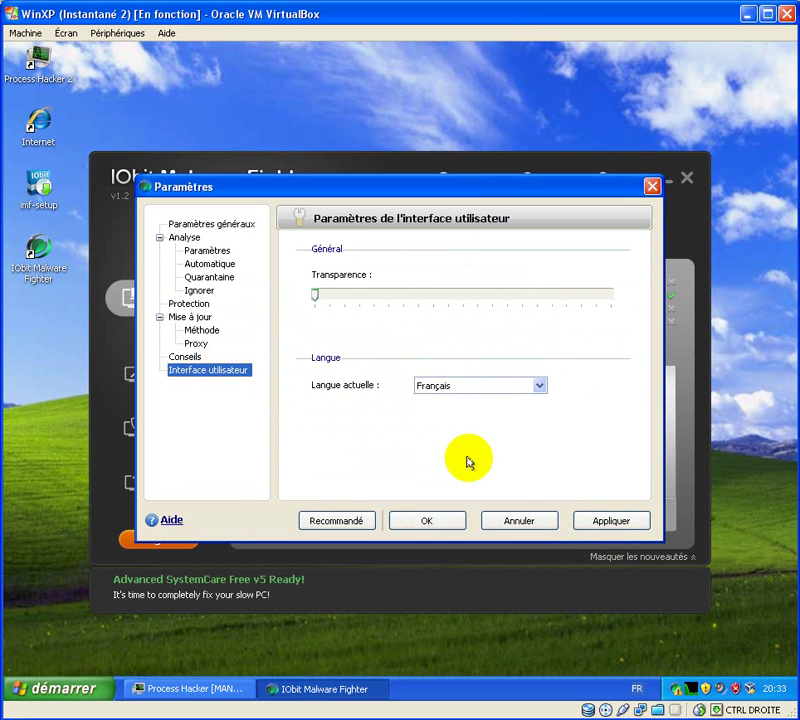
pyautogui.click(598, 521)
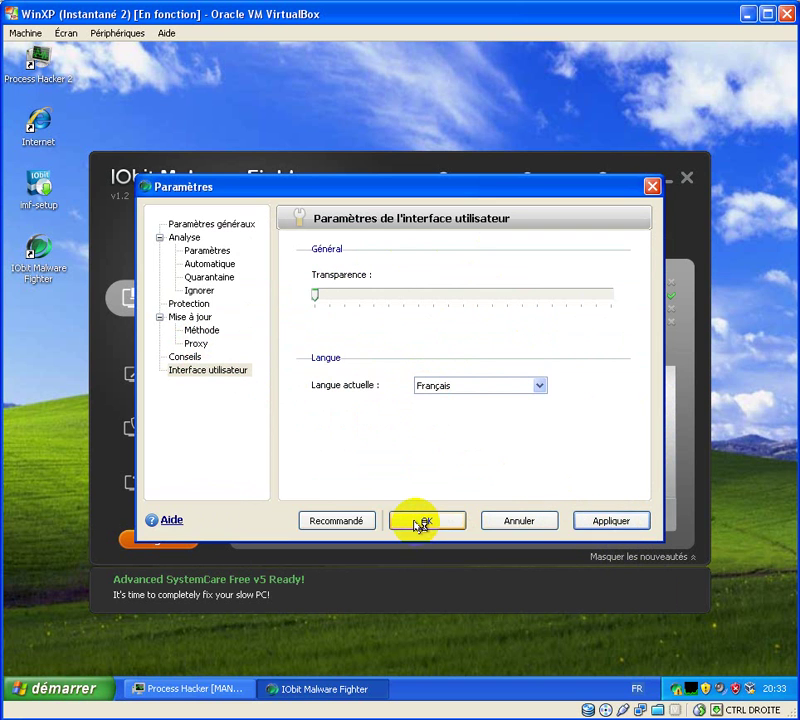
pyautogui.click(447, 521)
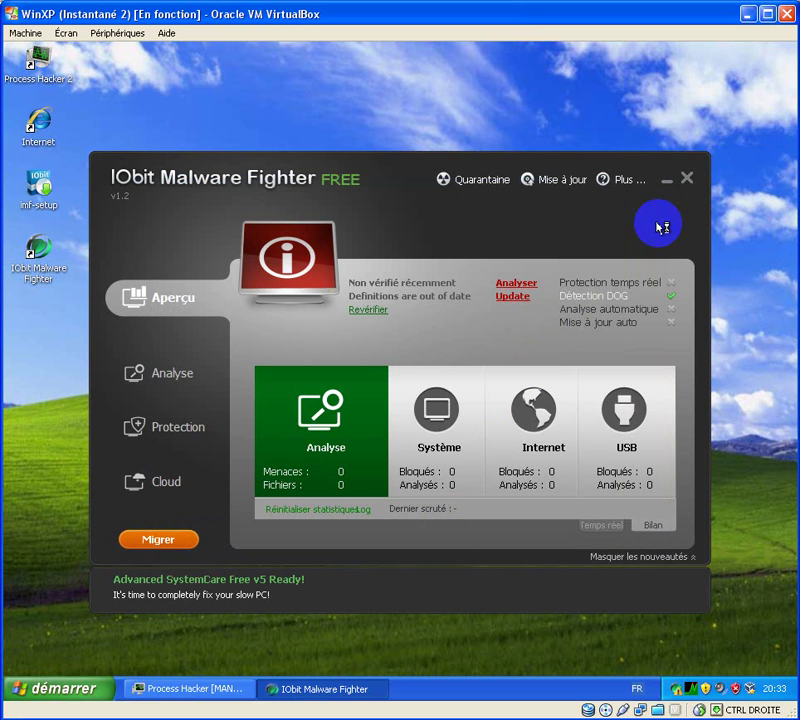
# Step: Close the IObit Malware Fighter main window and check the state of each protection guard from its notification area icon
pyautogui.click(687, 178)
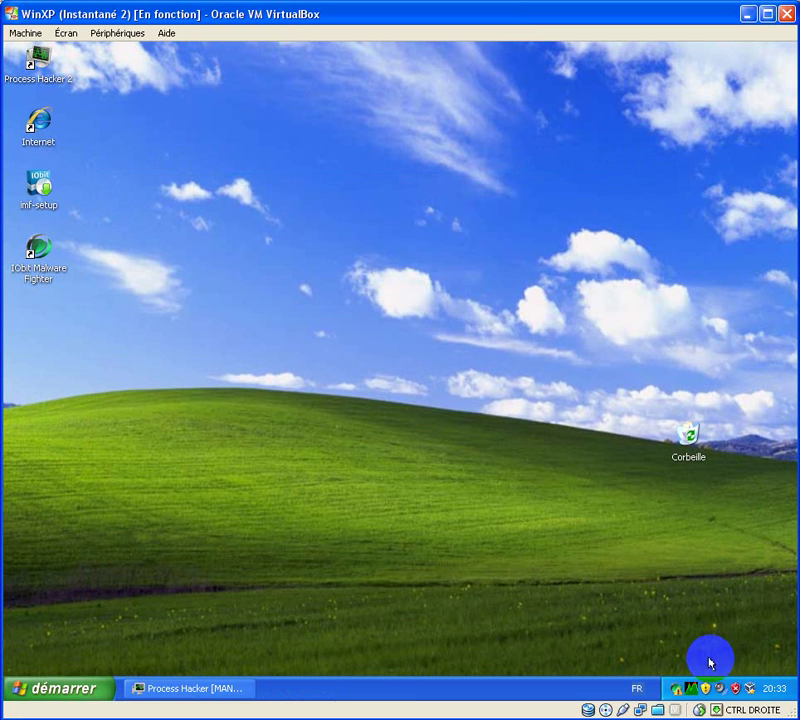
pyautogui.rightClick(681, 690)
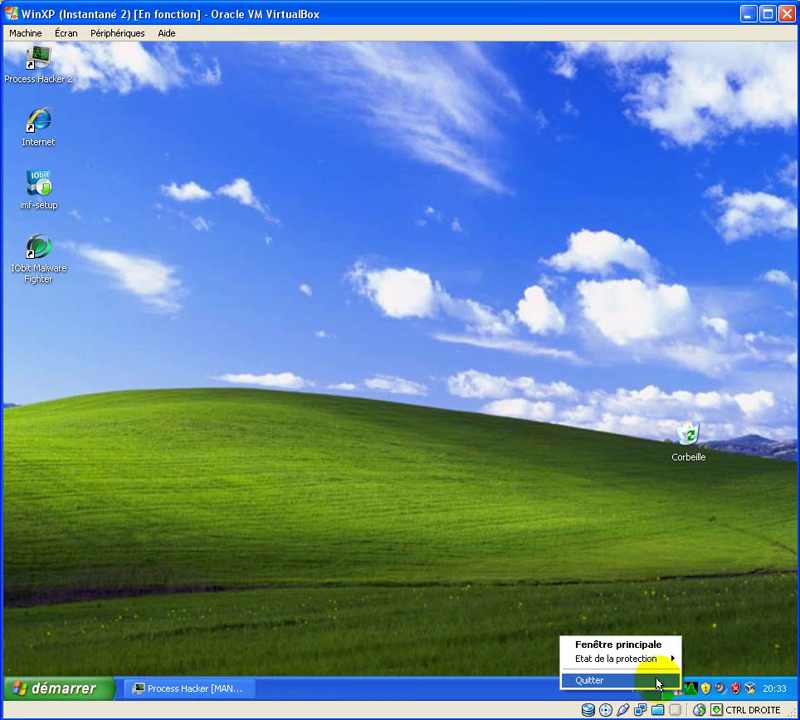
pyautogui.moveTo(652, 666)
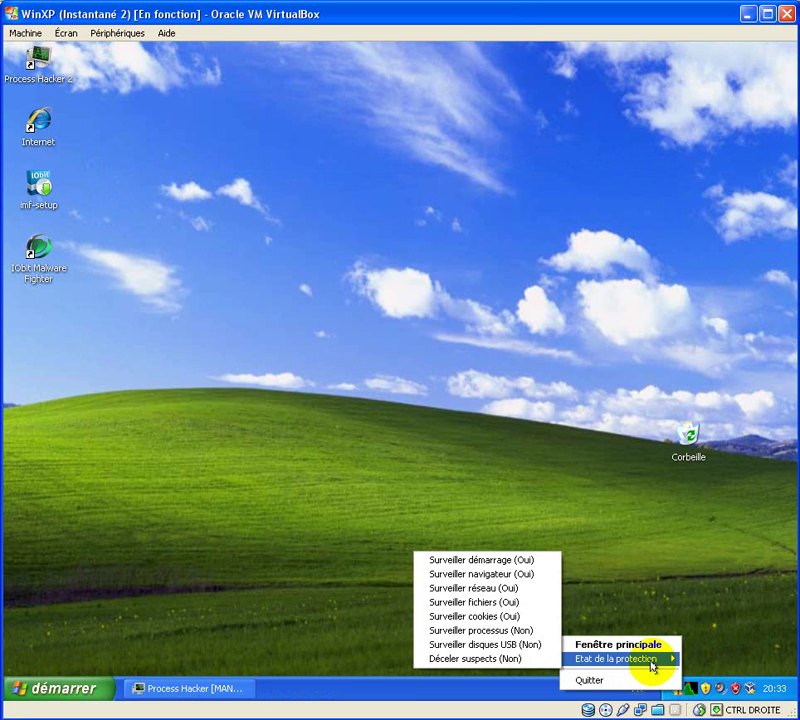
pyautogui.click(590, 568)
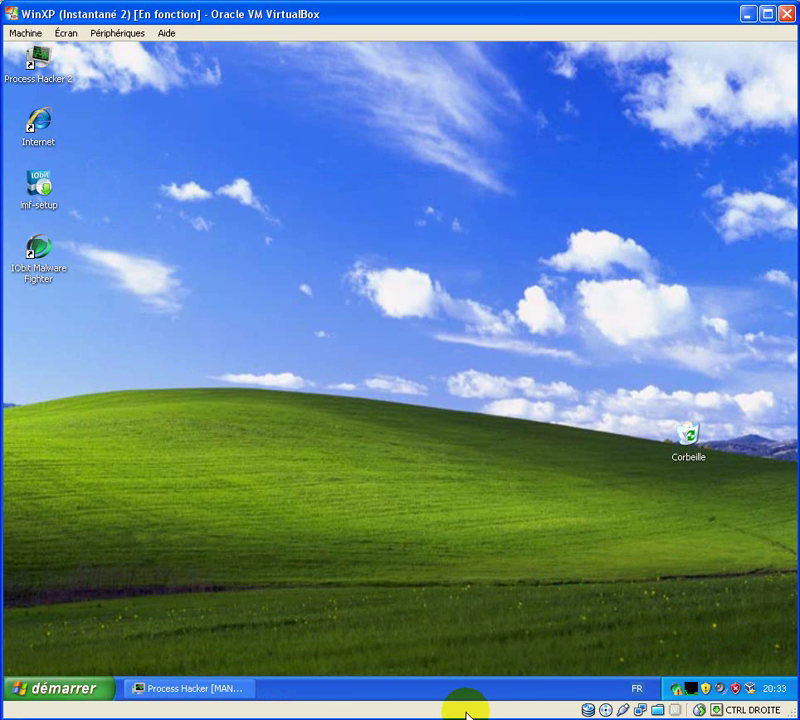
# Step: Switch to Process Hacker, check the memory use of IMF.exe and IMFsrv.exe, and minimize it
pyautogui.click(223, 686)
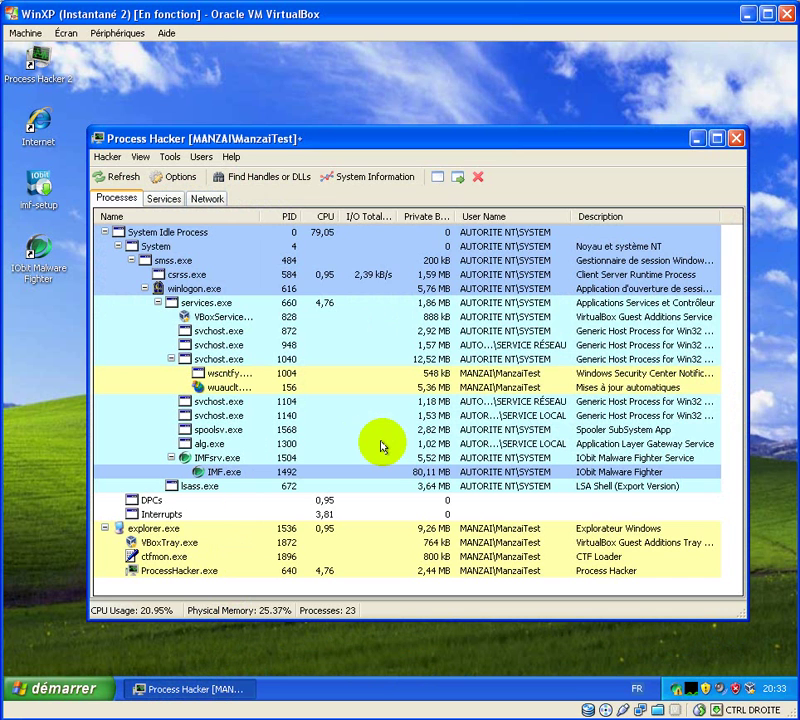
pyautogui.click(413, 472)
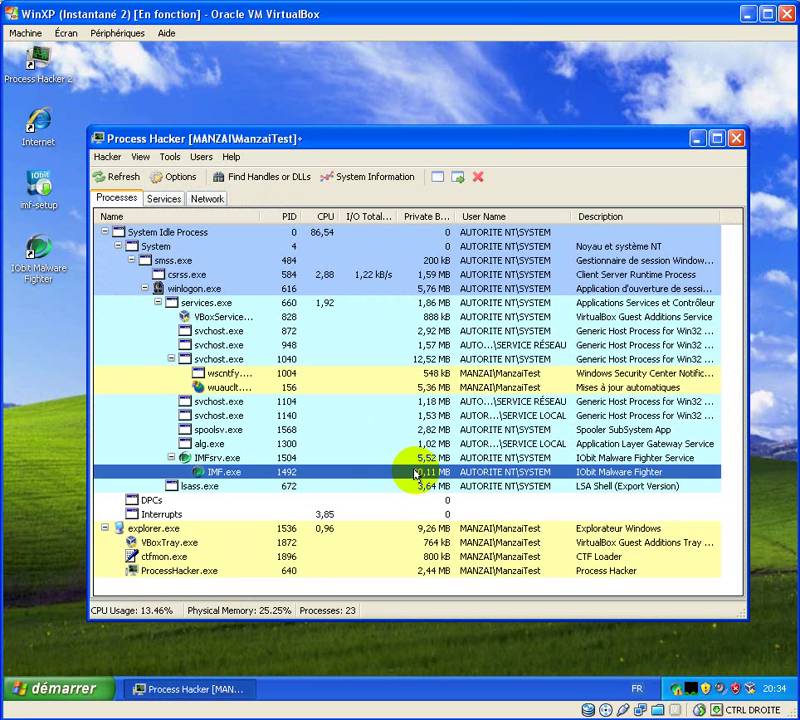
pyautogui.click(430, 459)
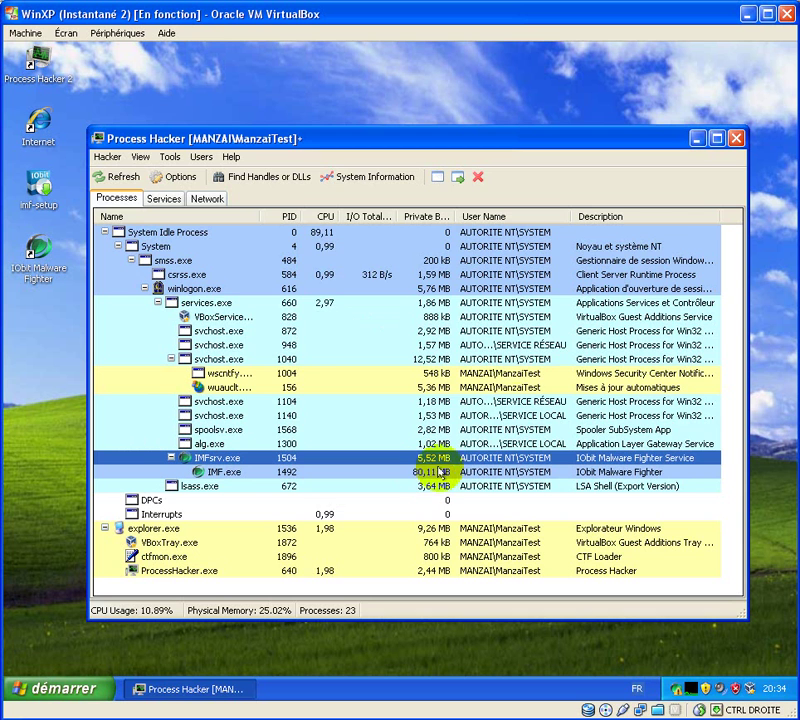
pyautogui.click(697, 139)
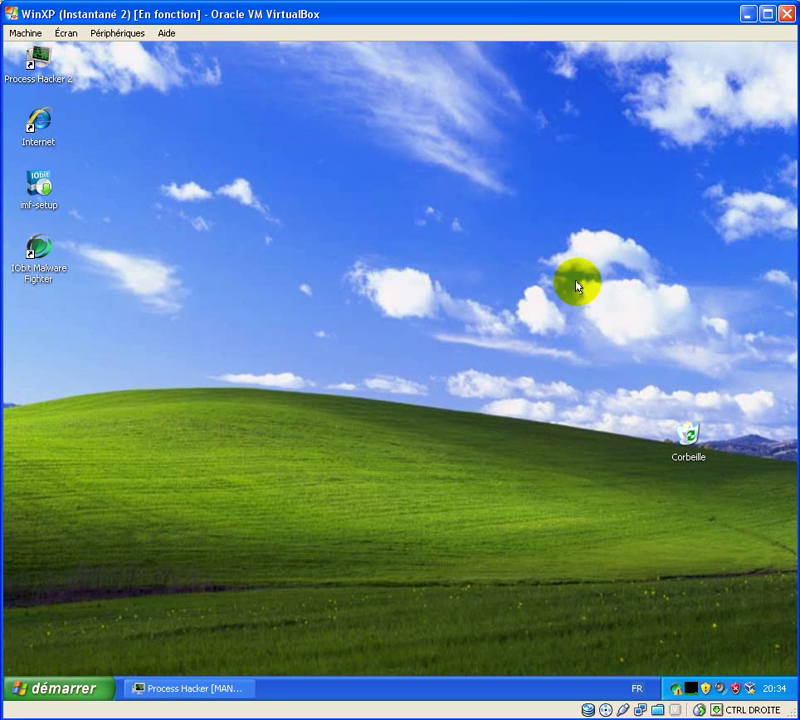
# Step: Open Internet Explorer, load avivitnir.byethost7.com/install/setup10.exe and run the downloaded file despite the unknown publisher
pyautogui.click(77, 690)
pyautogui.click(77, 360)
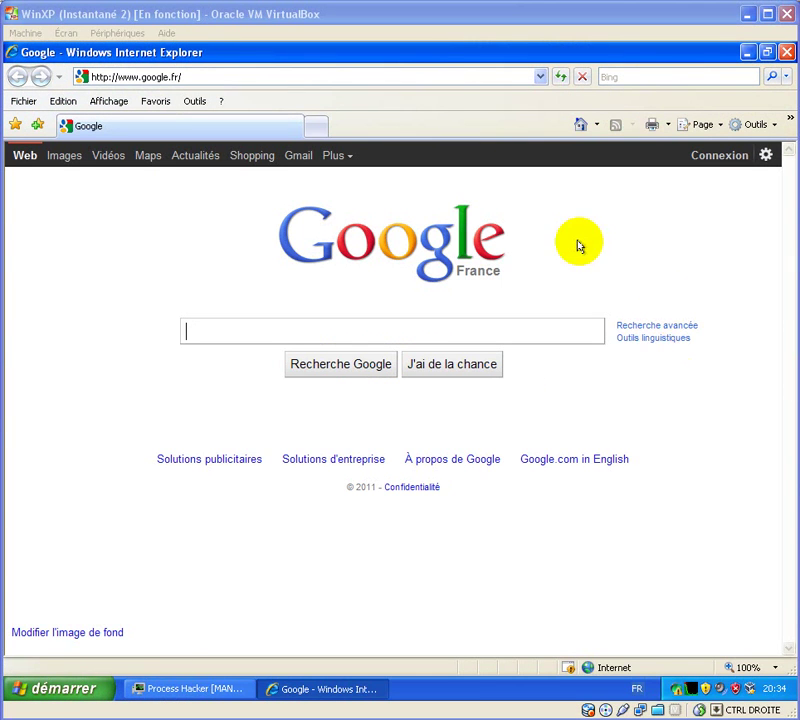
pyautogui.click(418, 78)
pyautogui.rightClick(419, 78)
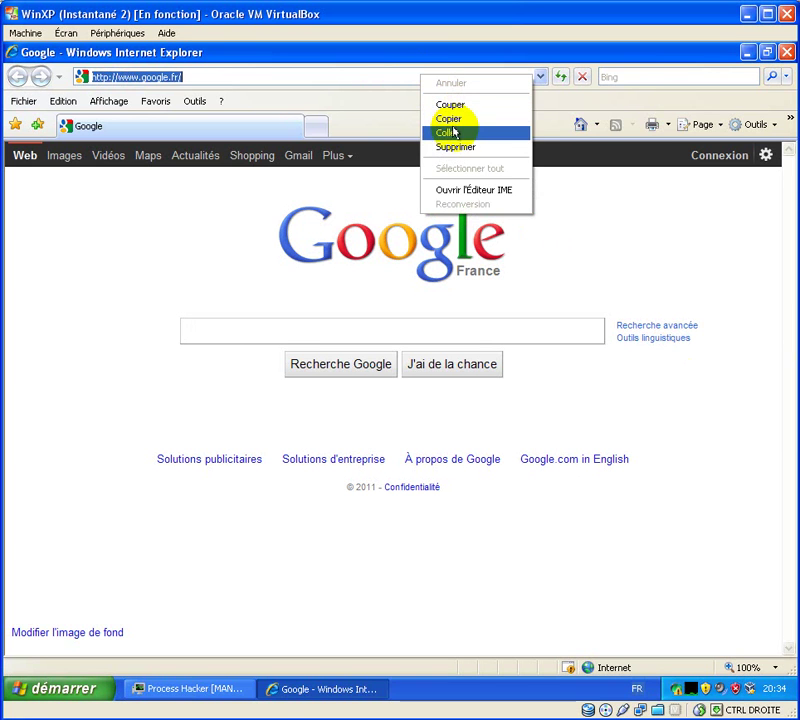
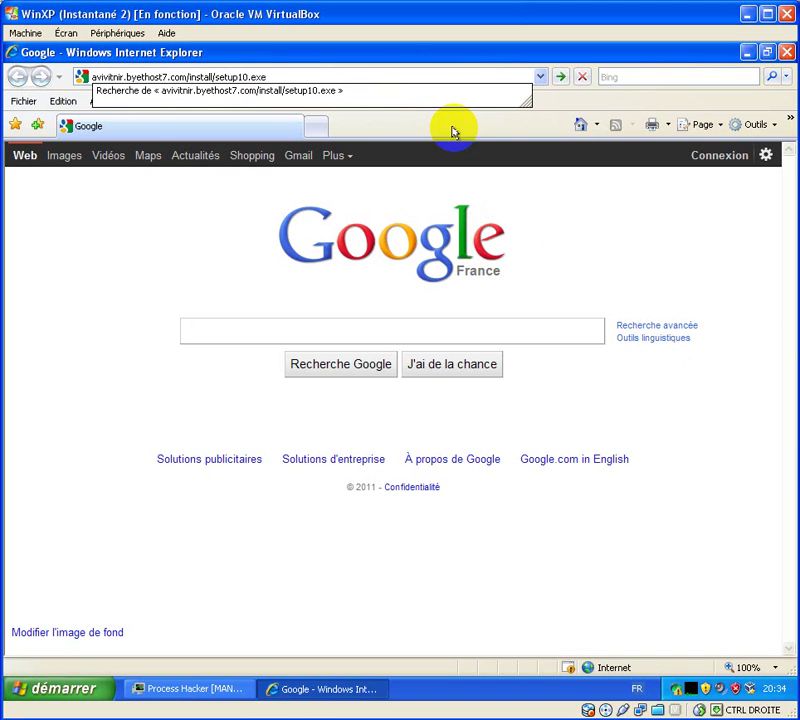
pyautogui.press('Return')
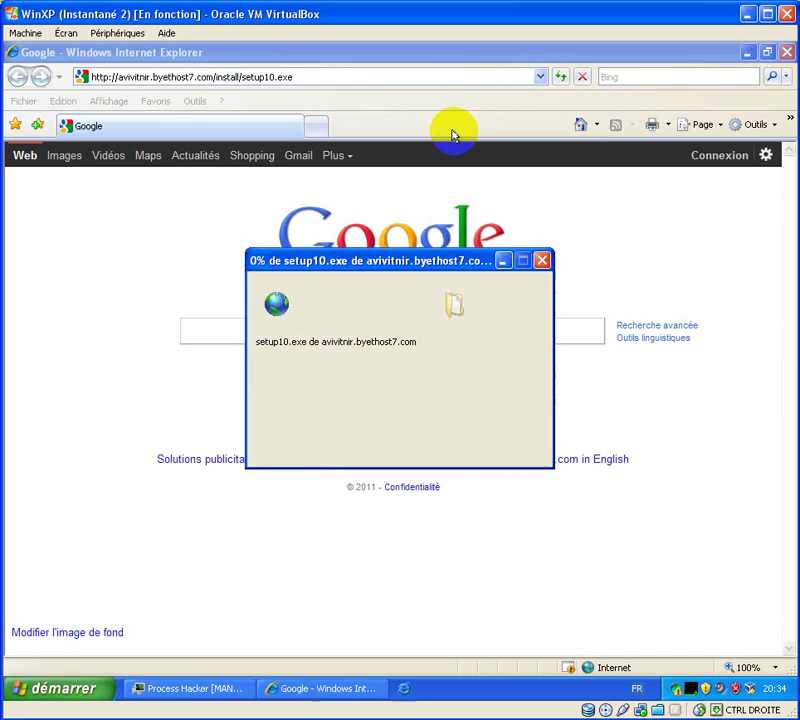
pyautogui.click(370, 372)
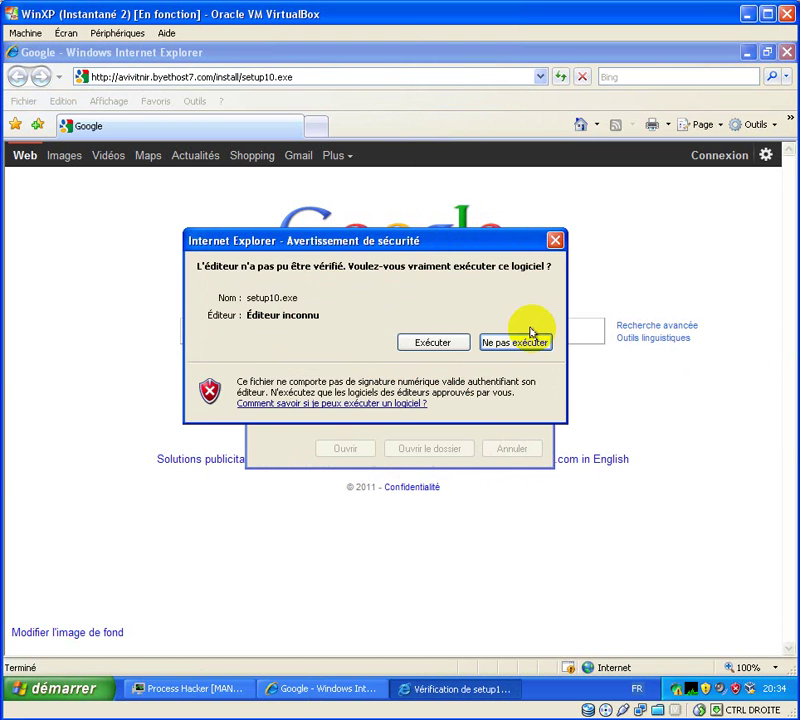
pyautogui.click(428, 344)
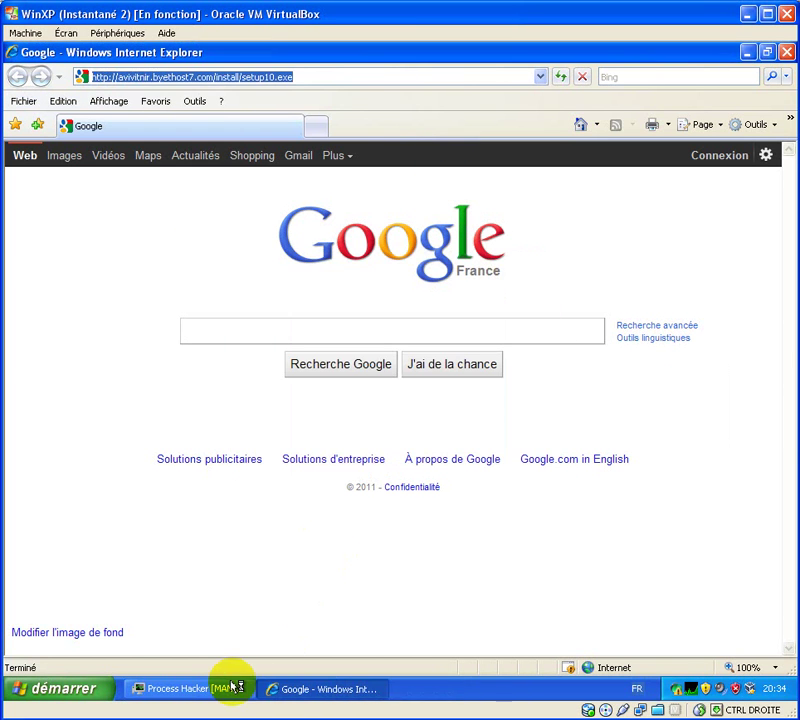
# Step: Switch to Process Hacker, unblock Explorateur Windows in the firewall alert and locate the setup10[1].exe process
pyautogui.click(229, 690)
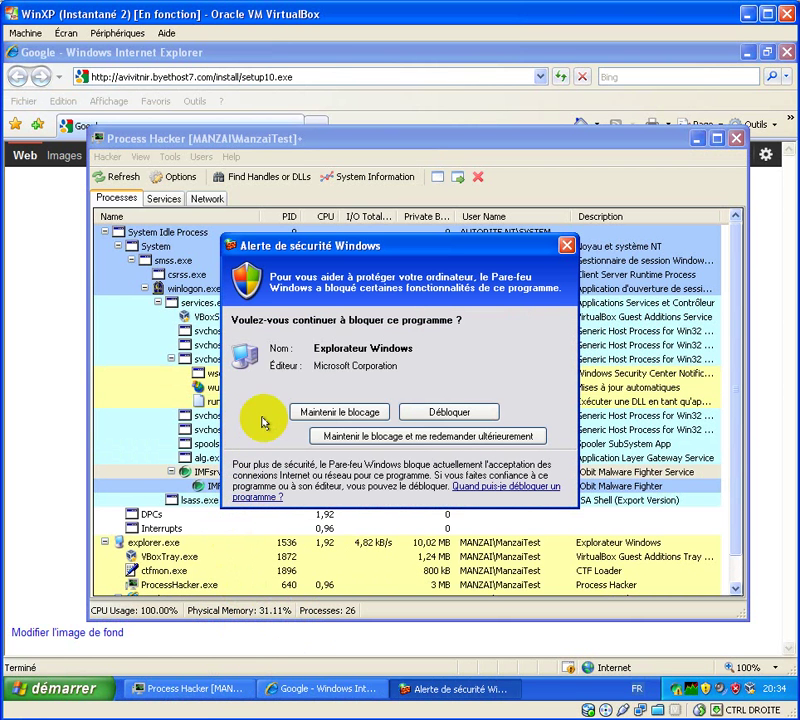
pyautogui.click(441, 413)
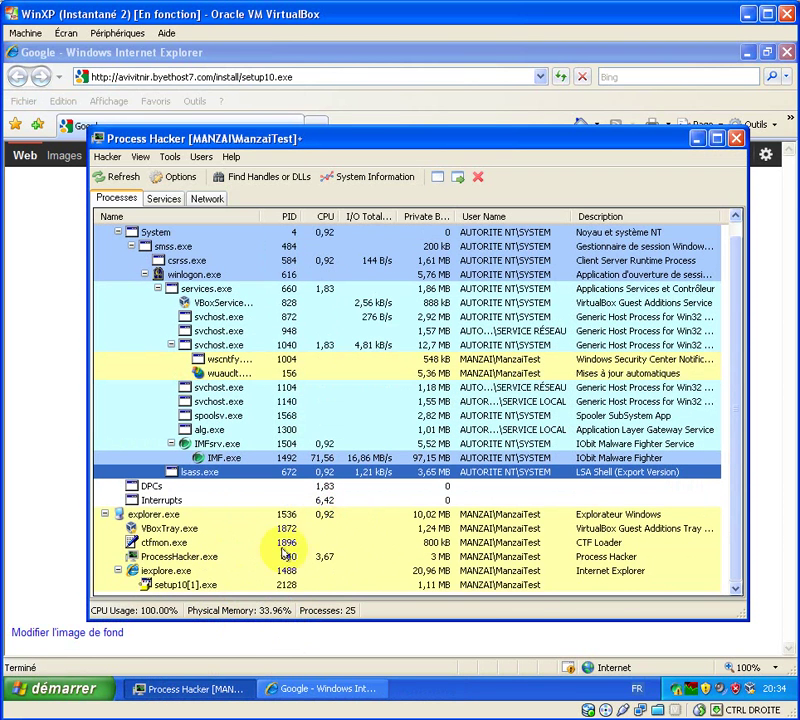
pyautogui.click(228, 585)
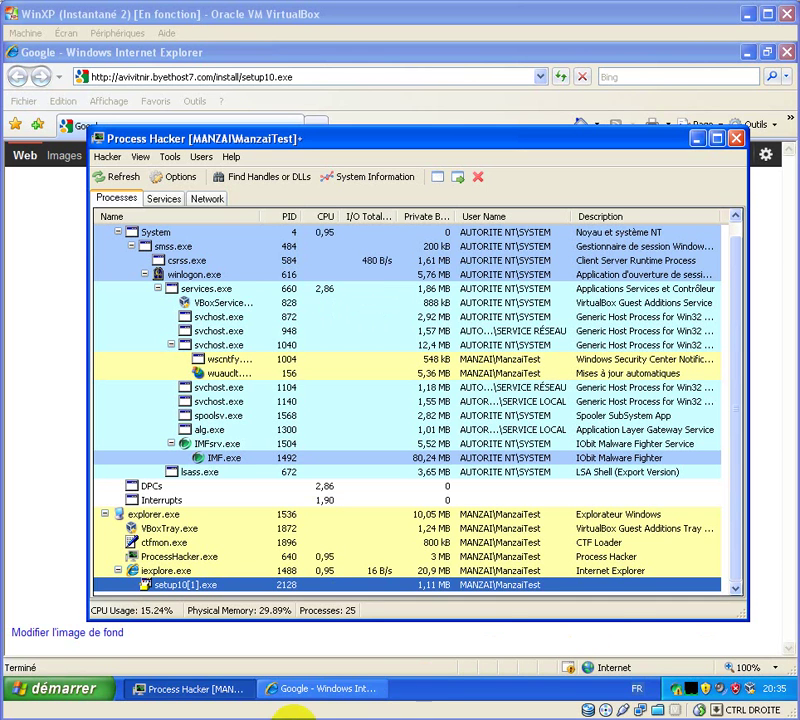
pyautogui.click(295, 687)
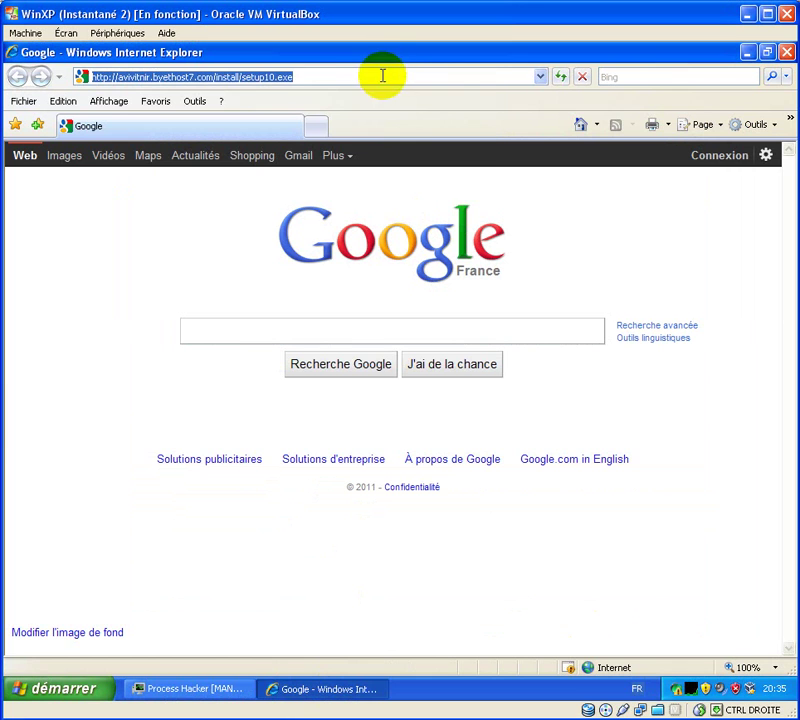
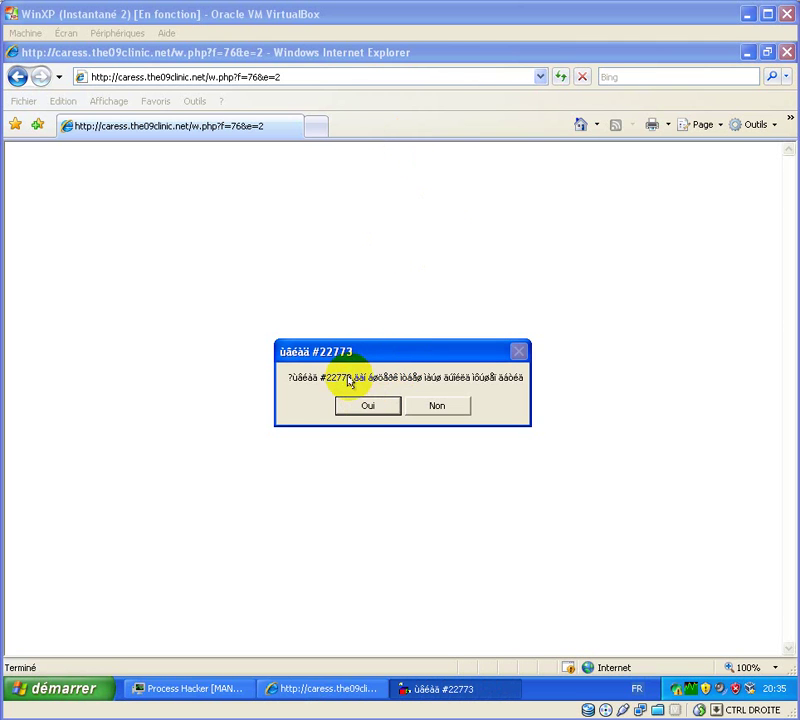
pyautogui.click(370, 407)
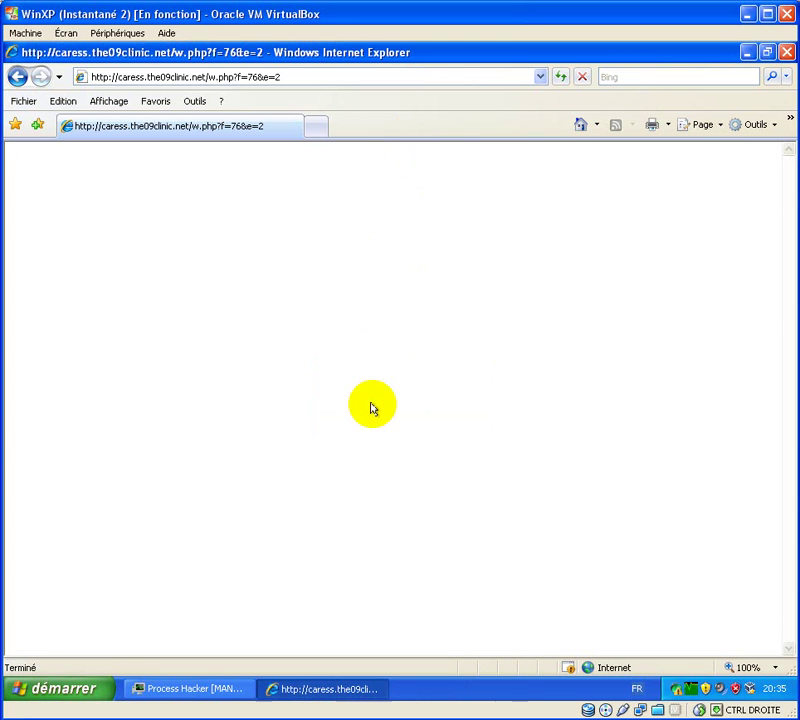
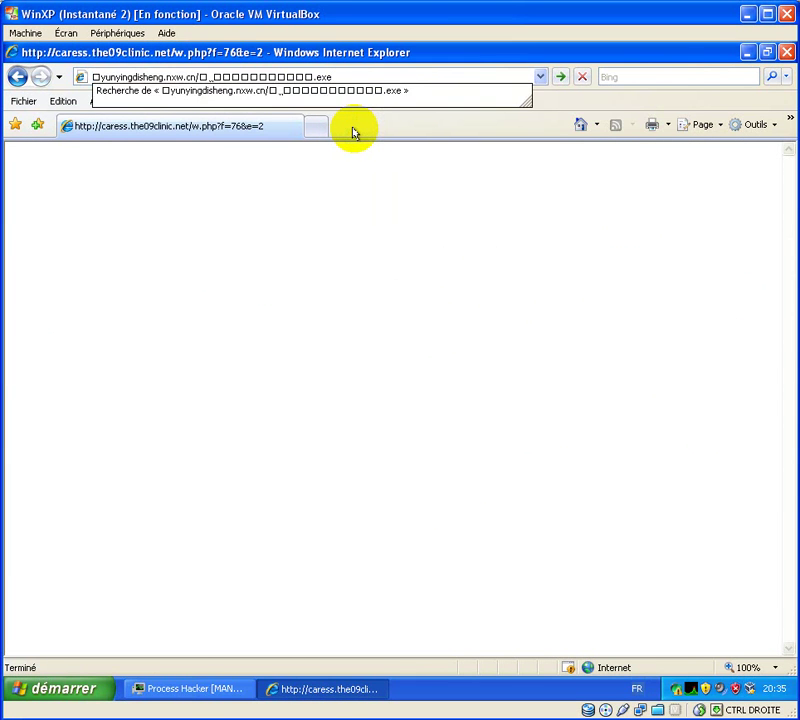
# Step: Try to load the .exe address on yunyingdisheng.nxw.cn, declining the Chinois simplifié language module, and open the browser's home page
pyautogui.press('Return')
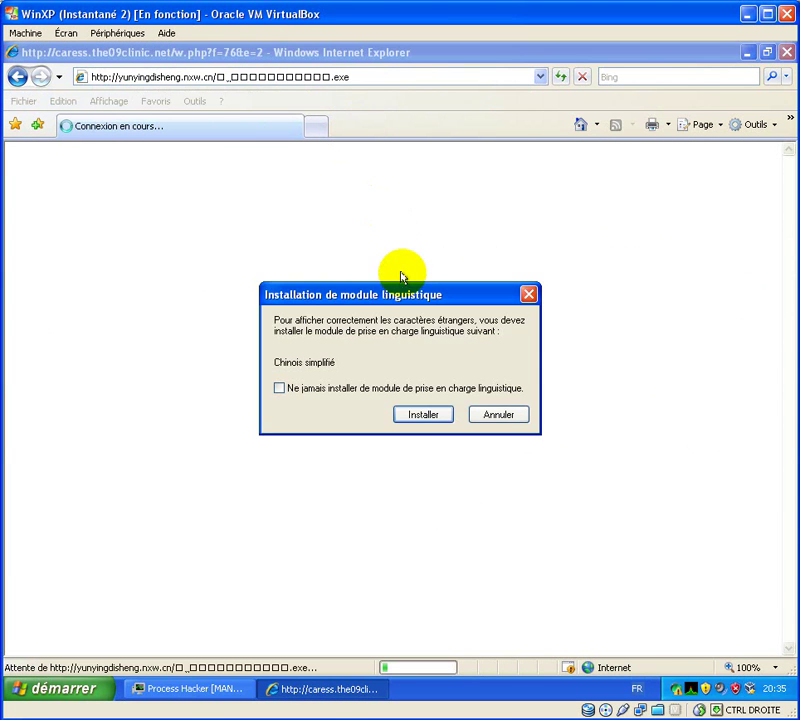
pyautogui.click(485, 416)
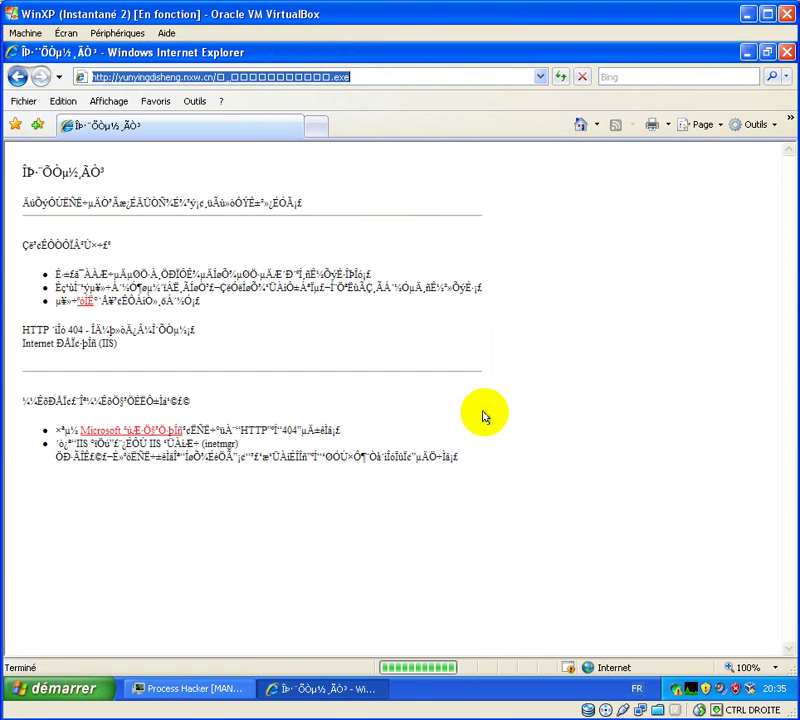
pyautogui.click(575, 128)
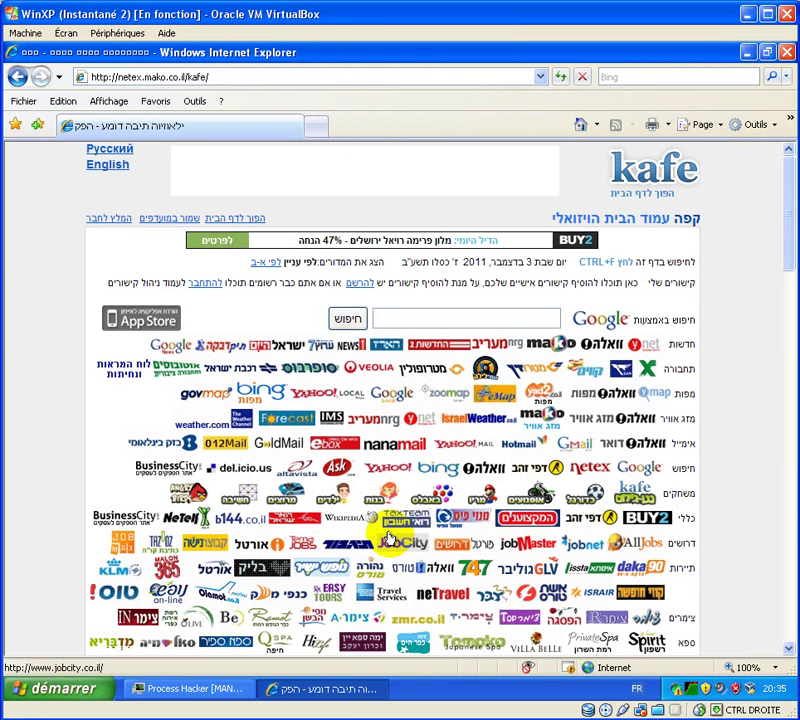
pyautogui.click(388, 540)
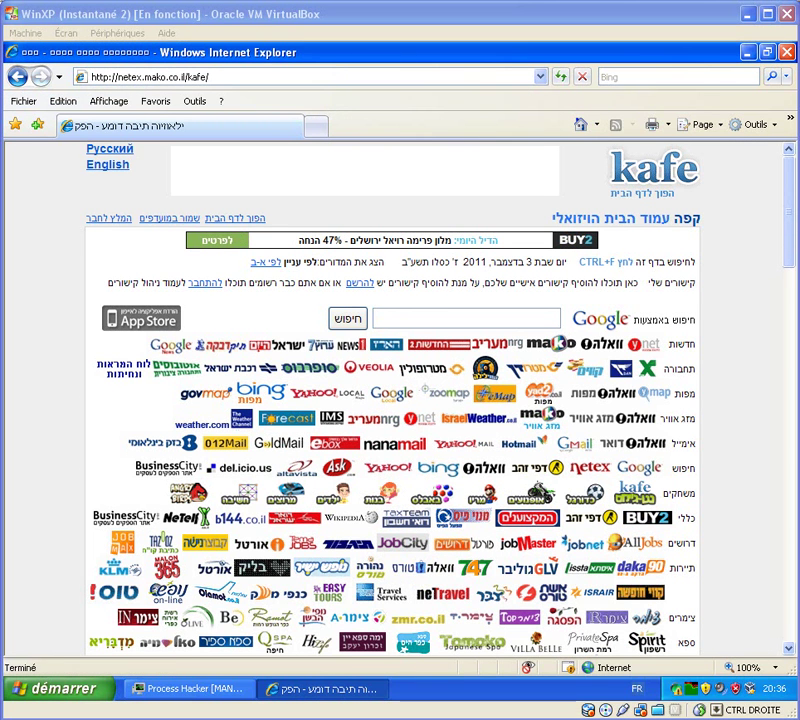
pyautogui.rightClick(355, 82)
pyautogui.click(371, 137)
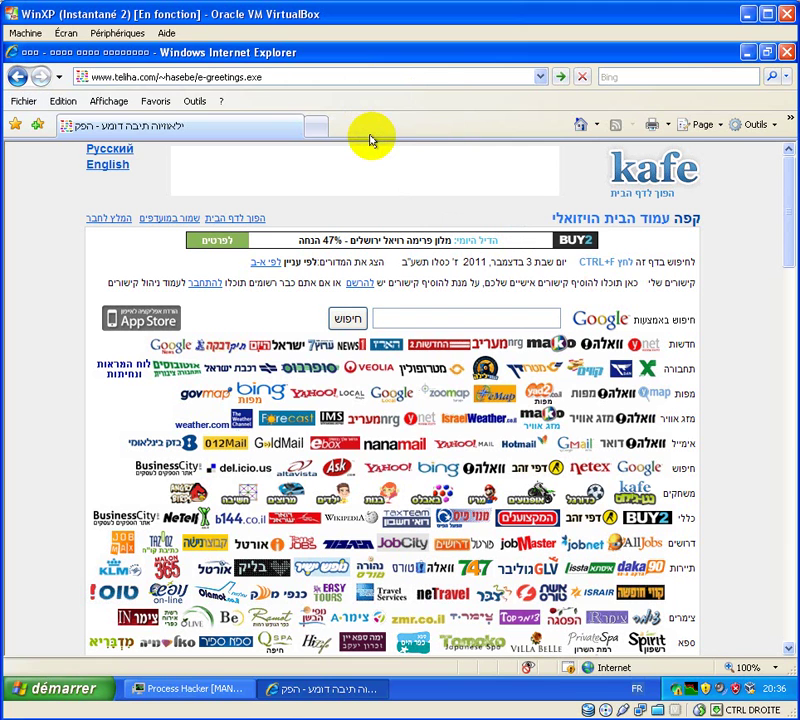
pyautogui.press('Return')
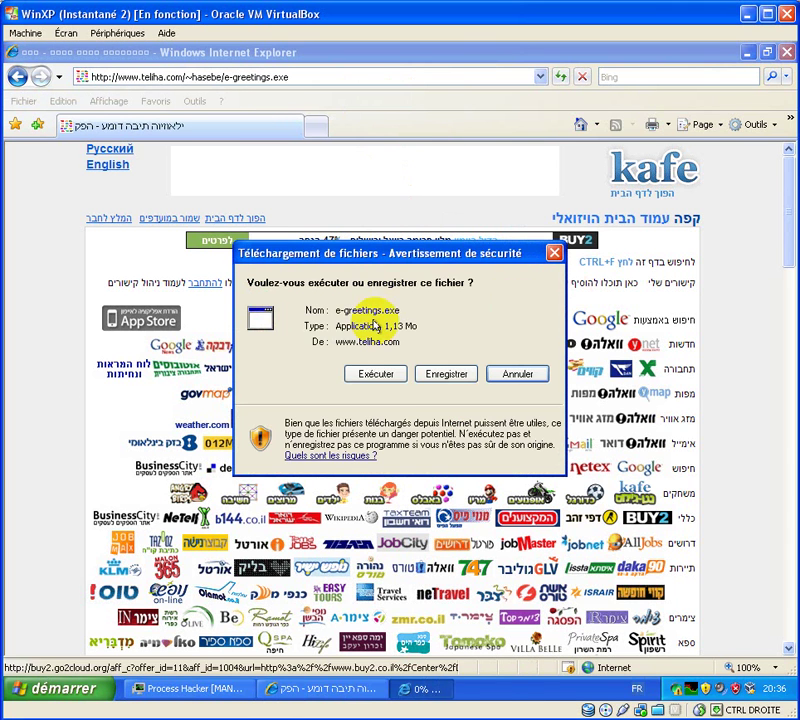
pyautogui.click(369, 373)
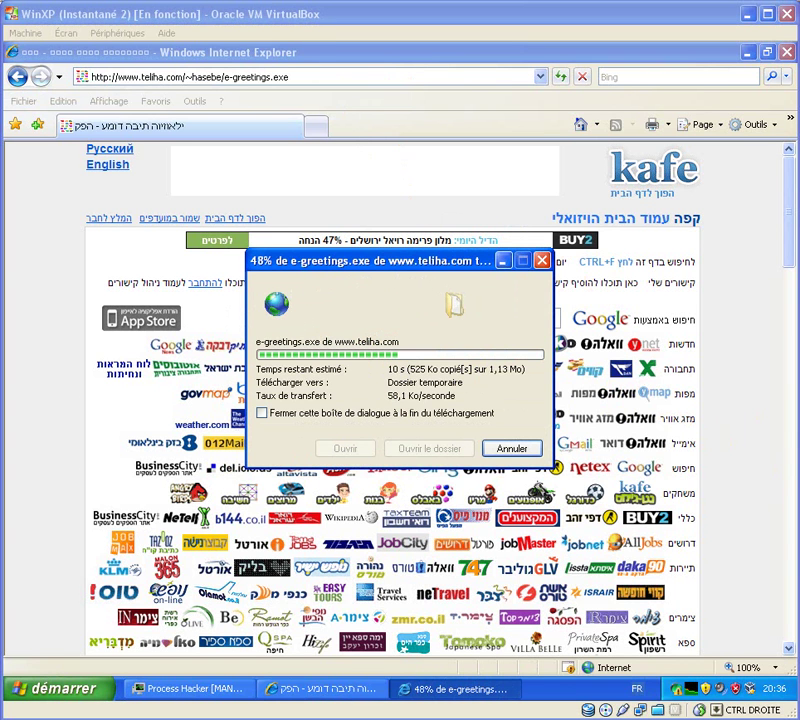
pyautogui.click(402, 78)
pyautogui.rightClick(402, 78)
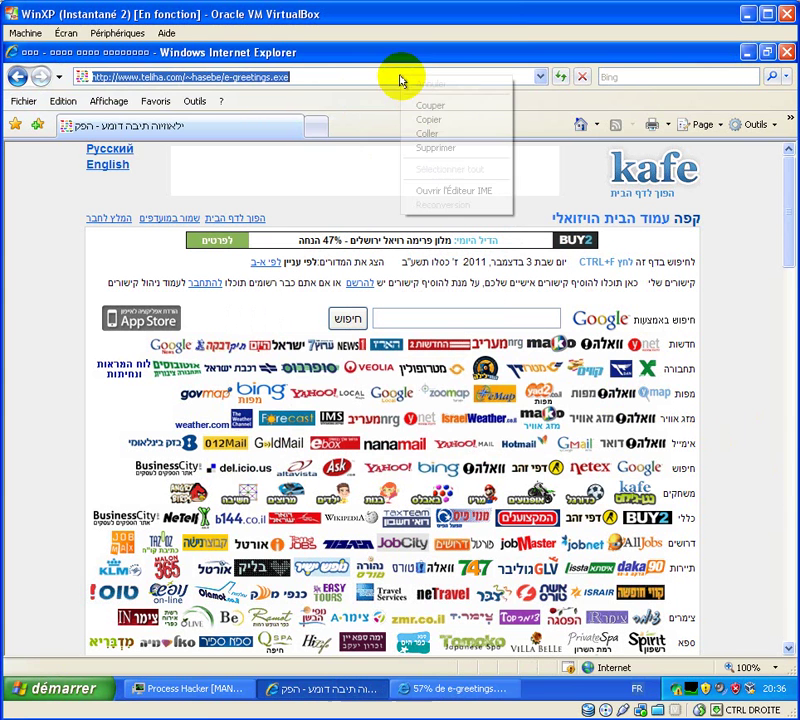
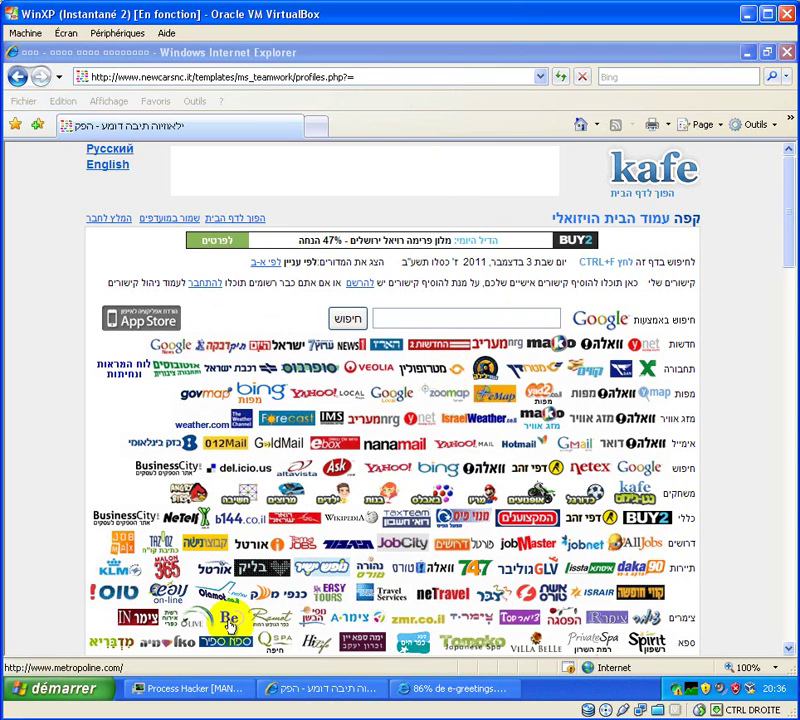
pyautogui.click(213, 686)
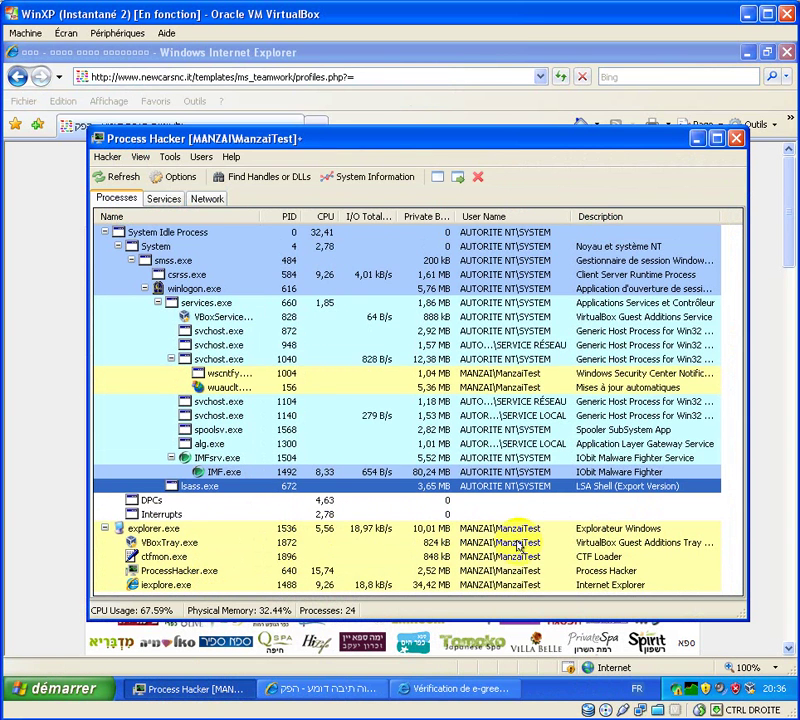
# Step: Confirm running the downloaded e-greetings.exe and examine the processes it starts, including netsh.exe, in Process Hacker
pyautogui.click(463, 683)
pyautogui.click(455, 370)
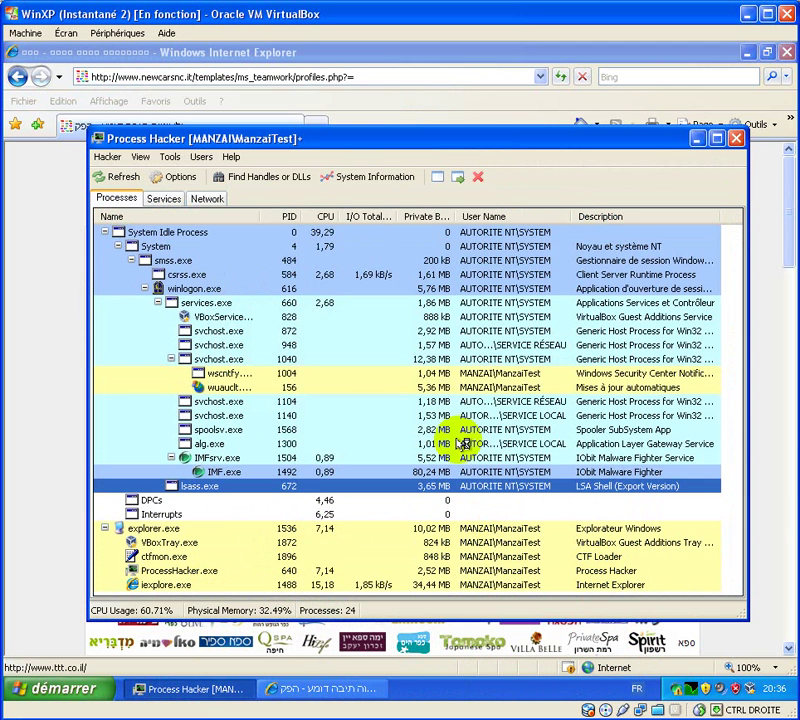
pyautogui.click(222, 558)
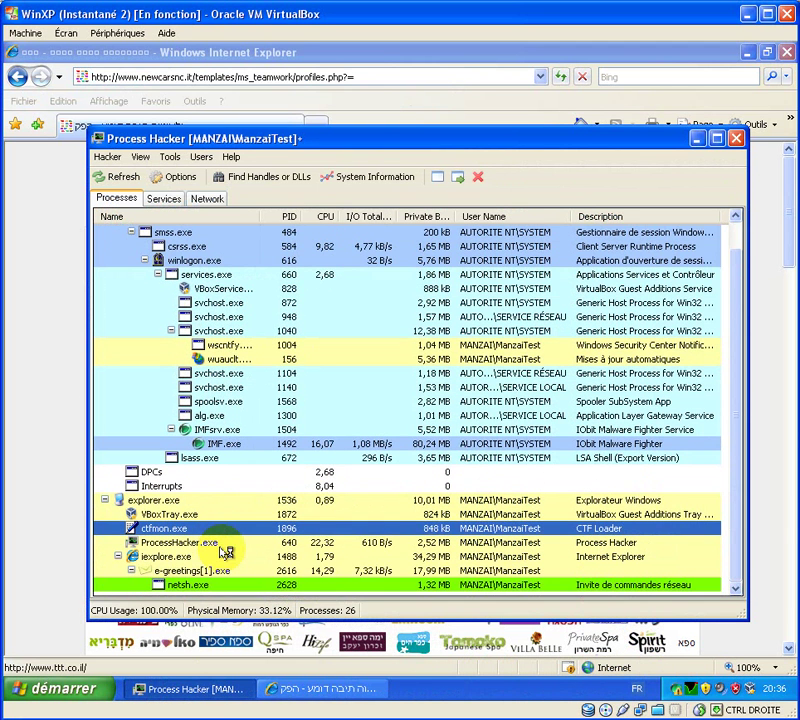
pyautogui.click(212, 584)
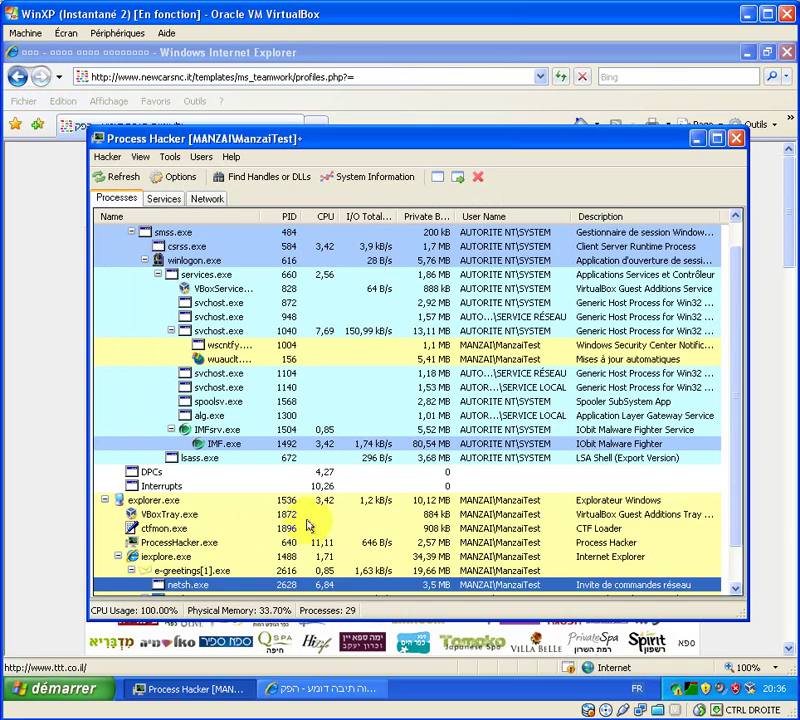
pyautogui.scroll(-1, 308, 525)
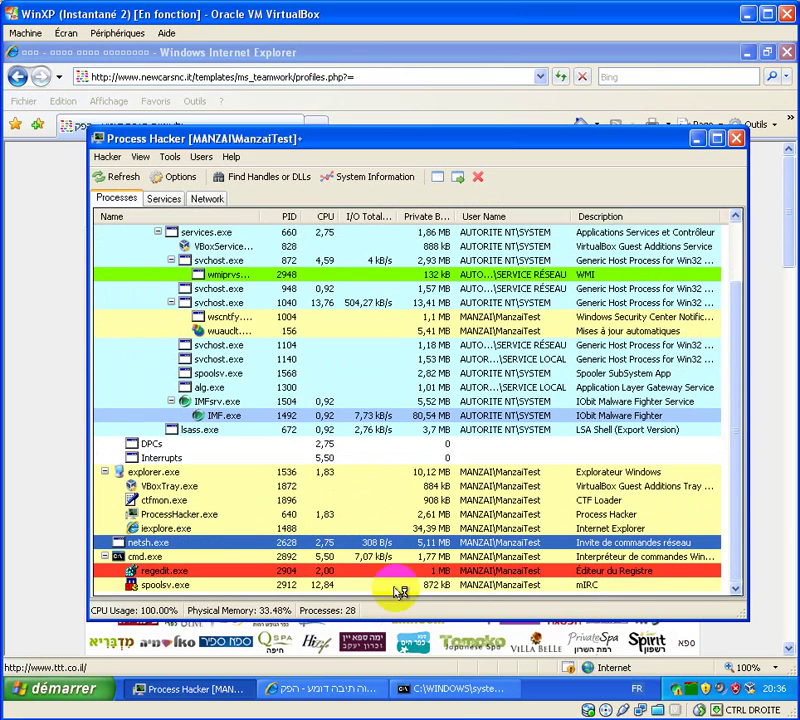
# Step: Bring the command window forward, close the xmas picture preview and dismiss the Windows security alert balloon
pyautogui.click(446, 690)
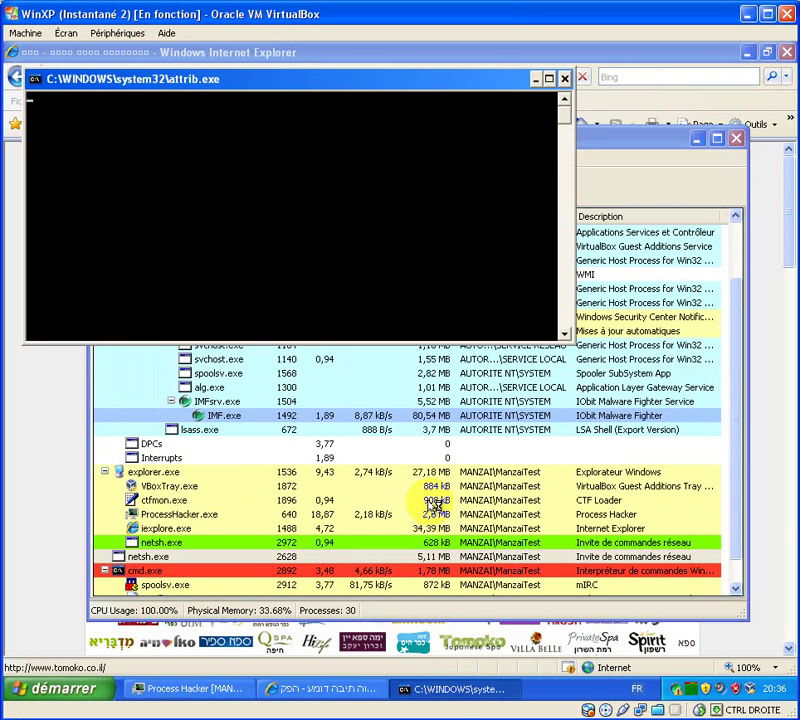
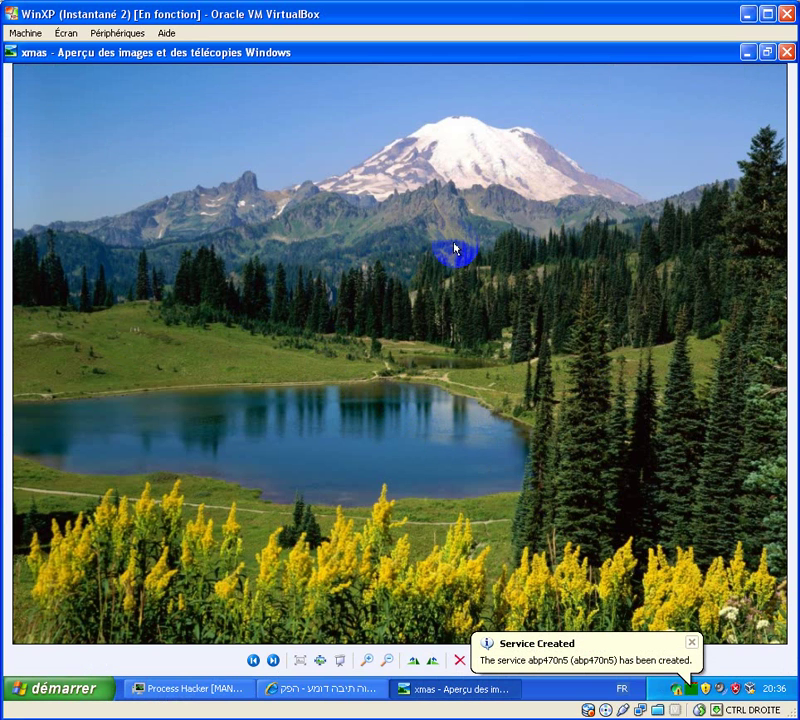
pyautogui.click(786, 52)
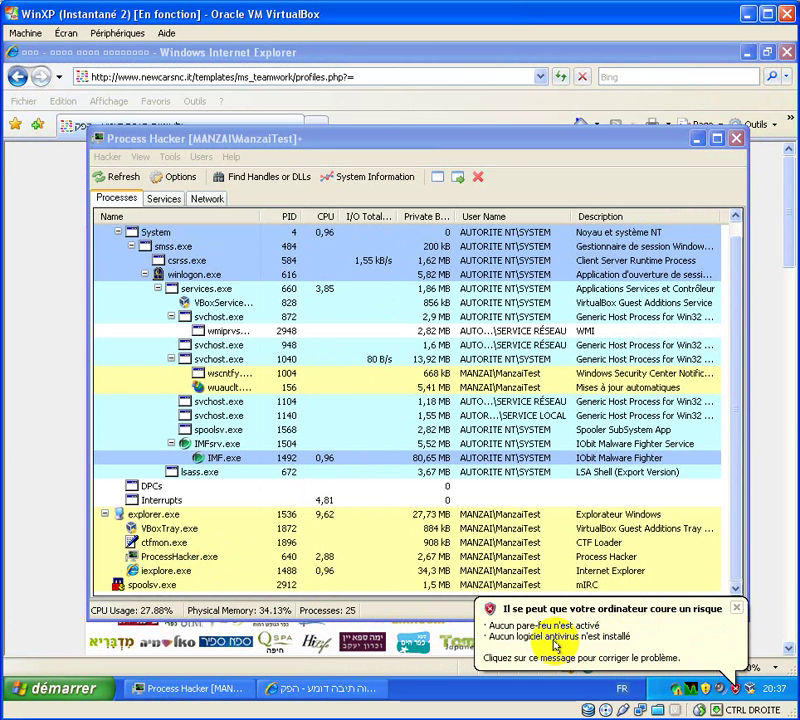
pyautogui.click(738, 611)
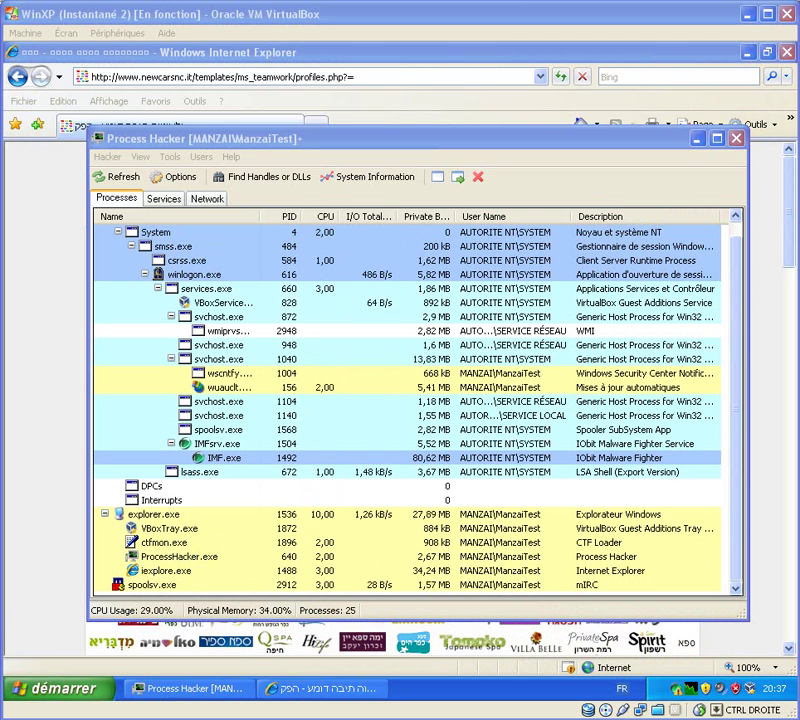
pyautogui.click(281, 690)
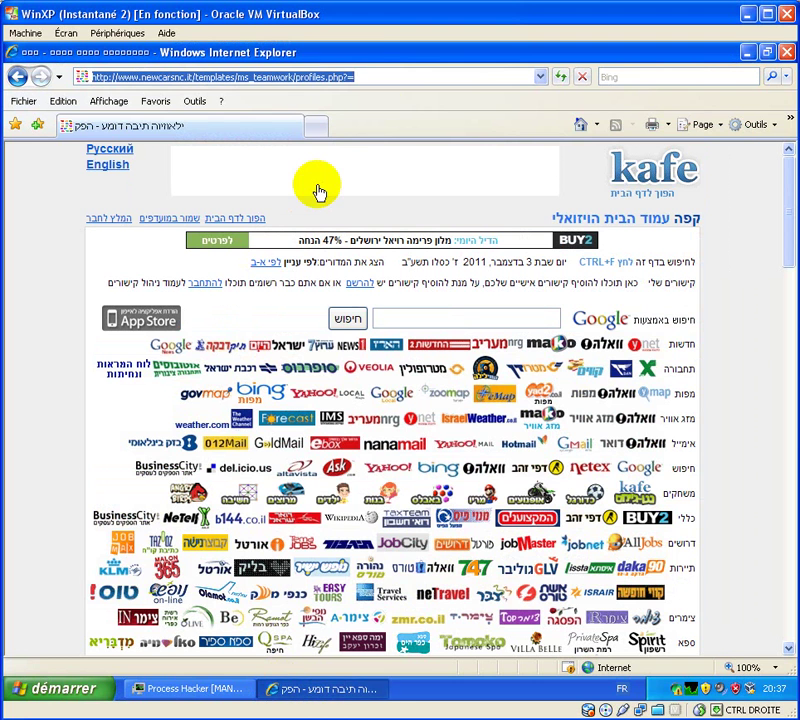
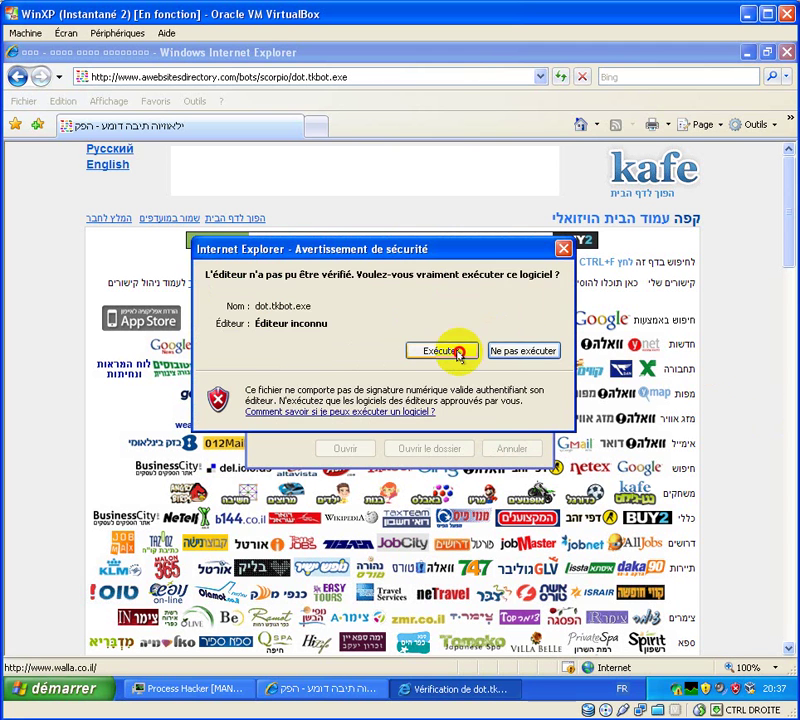
pyautogui.click(457, 352)
pyautogui.click(403, 413)
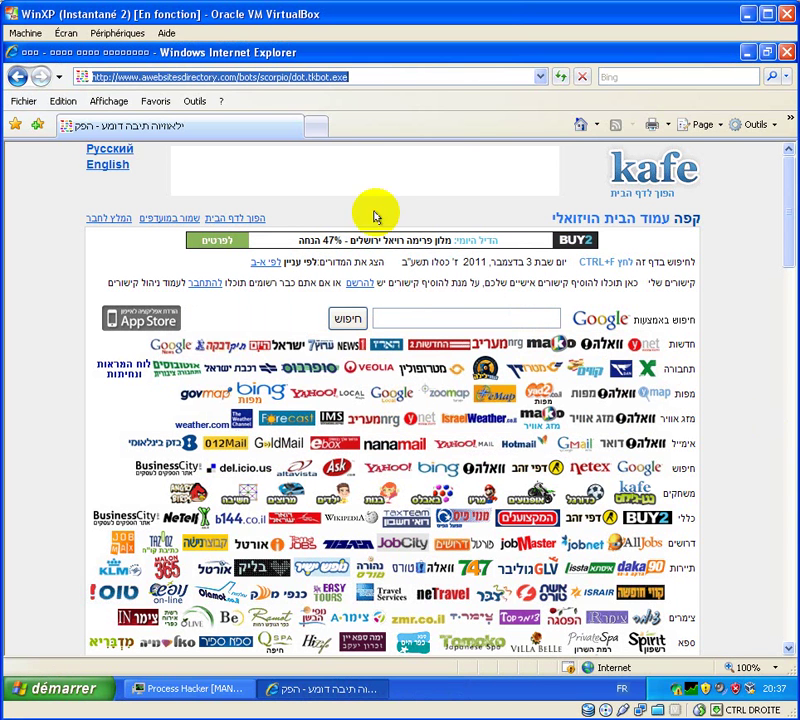
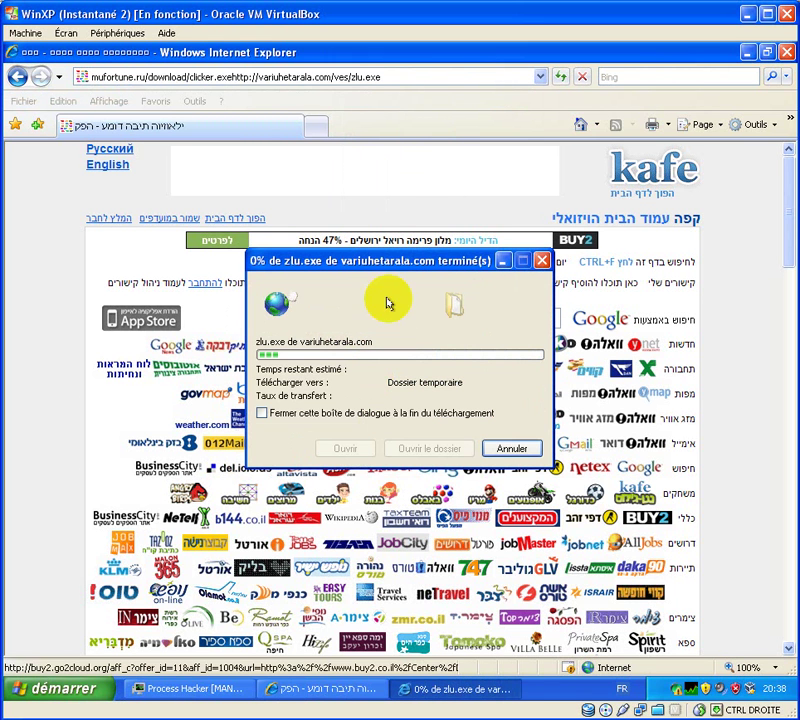
pyautogui.click(420, 99)
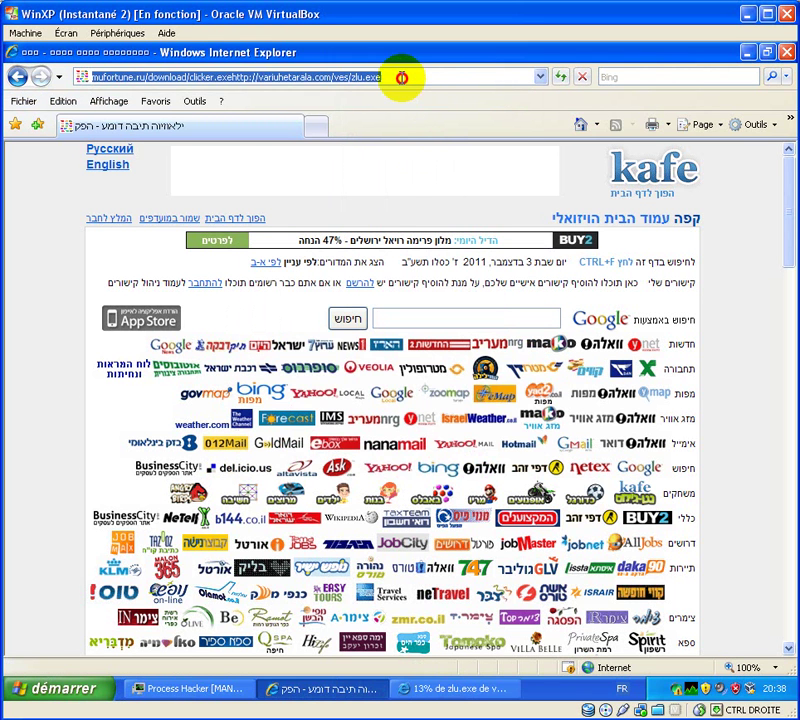
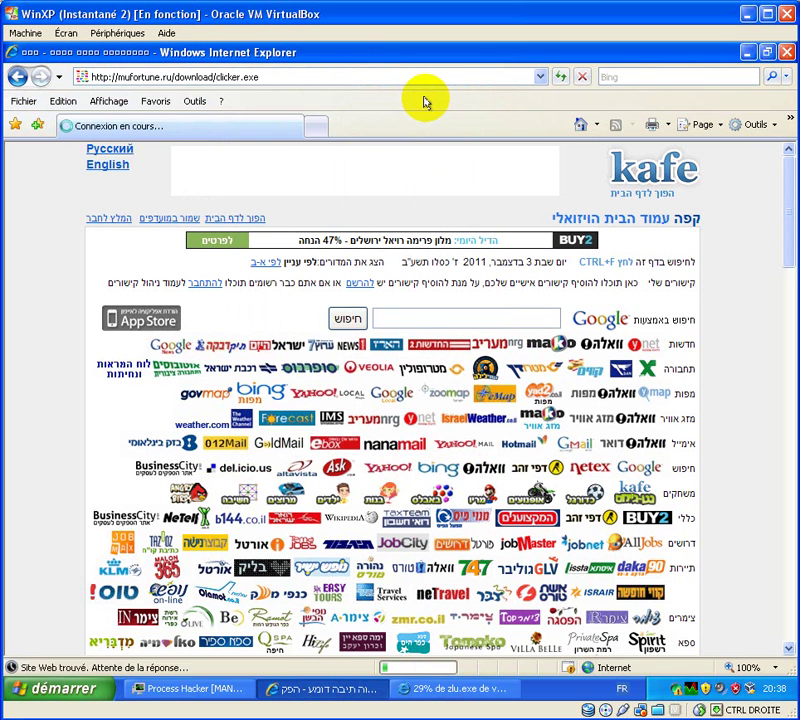
pyautogui.click(377, 373)
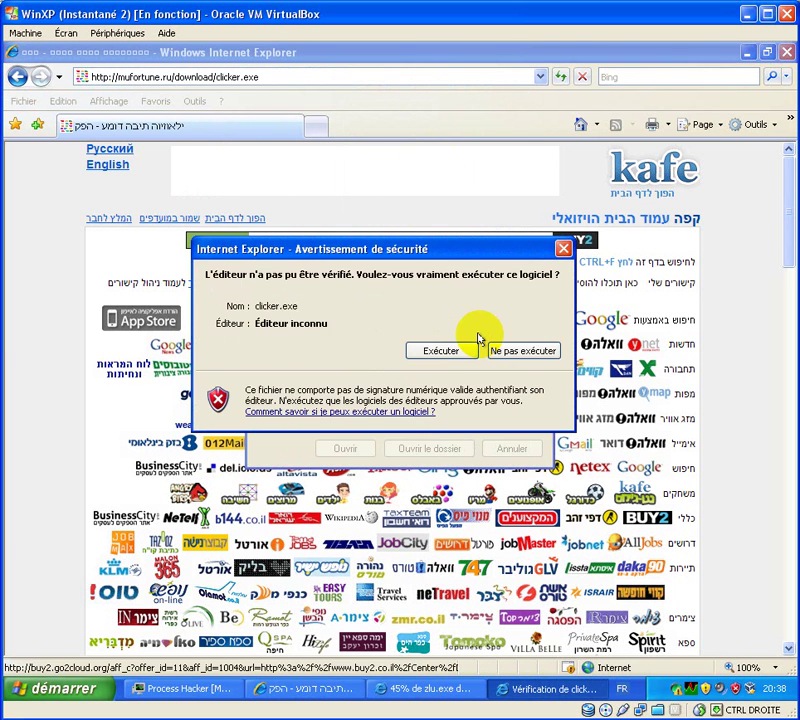
pyautogui.click(455, 348)
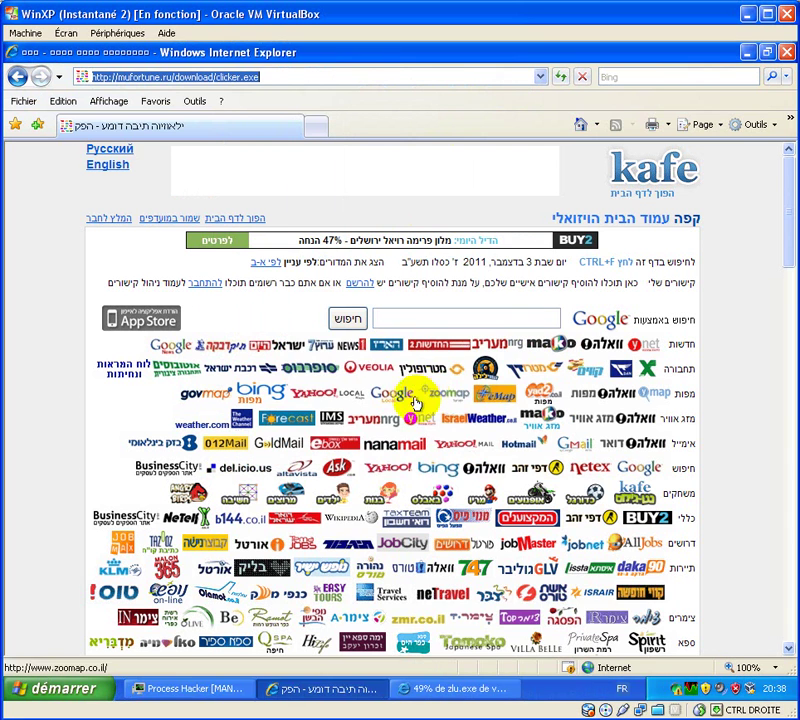
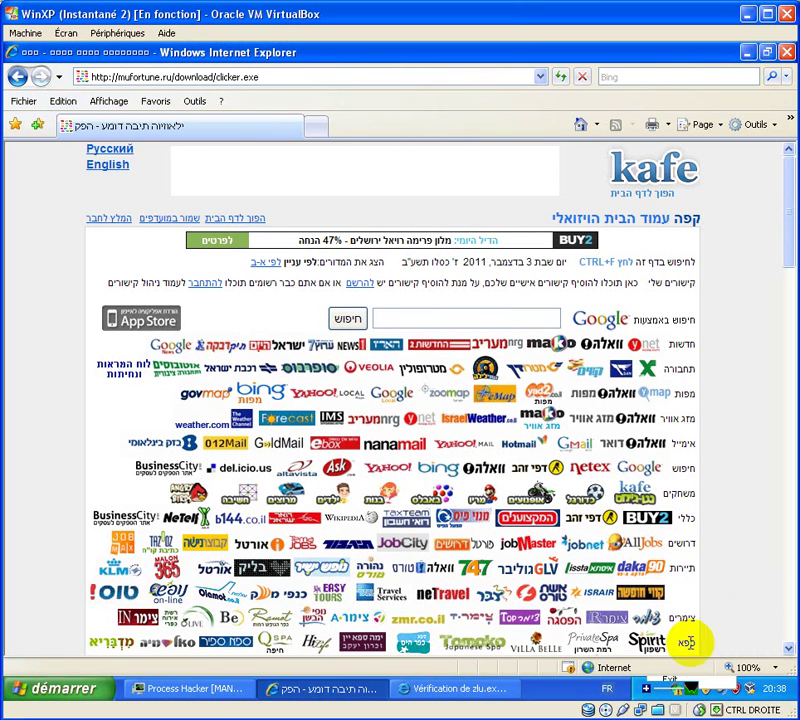
# Step: Inspect the Script Paused and Exit options of the clicker[1].exe notification icon
pyautogui.rightClick(700, 688)
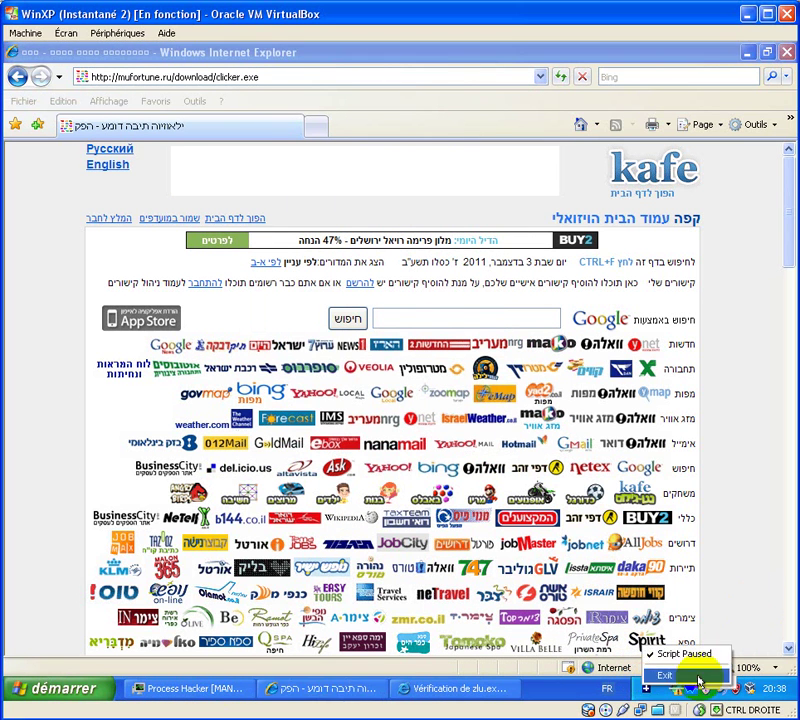
pyautogui.click(755, 600)
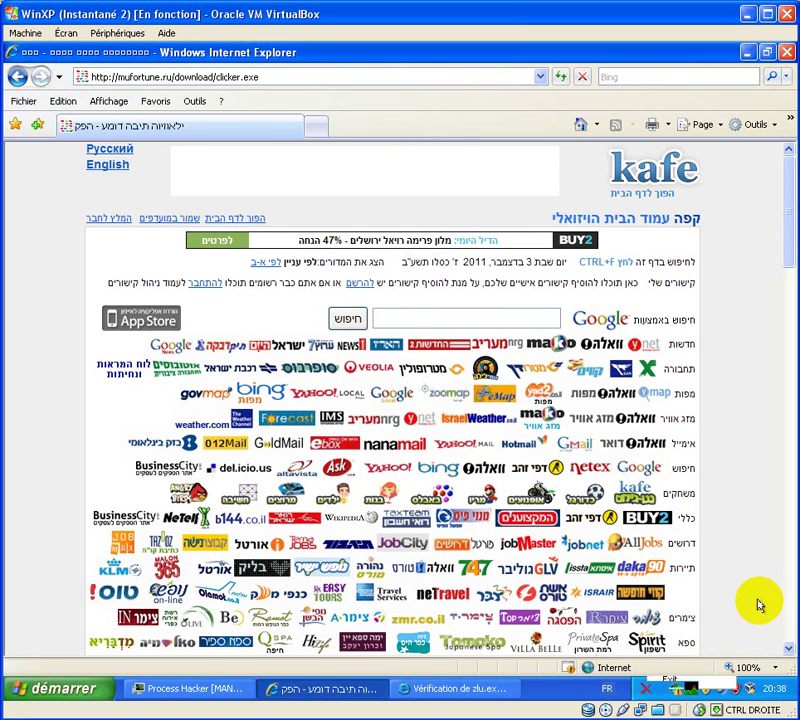
pyautogui.rightClick(646, 688)
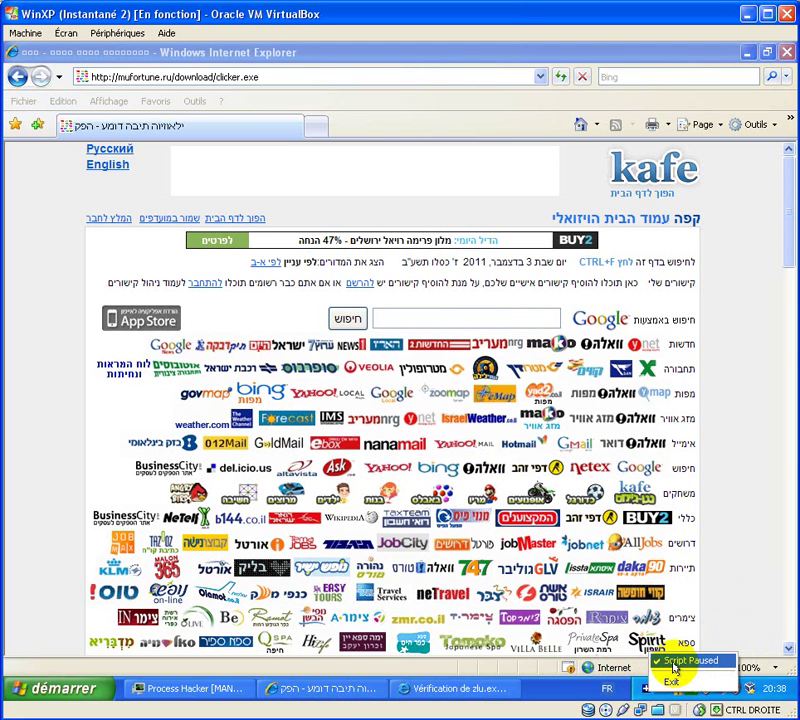
pyautogui.click(657, 680)
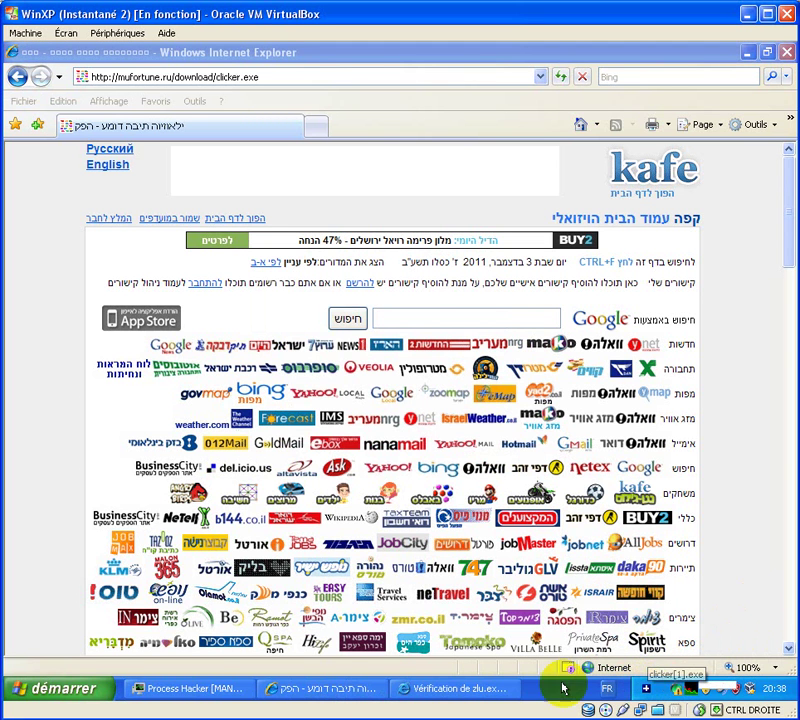
# Step: Confirm running the downloaded zlu.exe and switch to Process Hacker to check the processes it starts
pyautogui.click(437, 688)
pyautogui.click(437, 351)
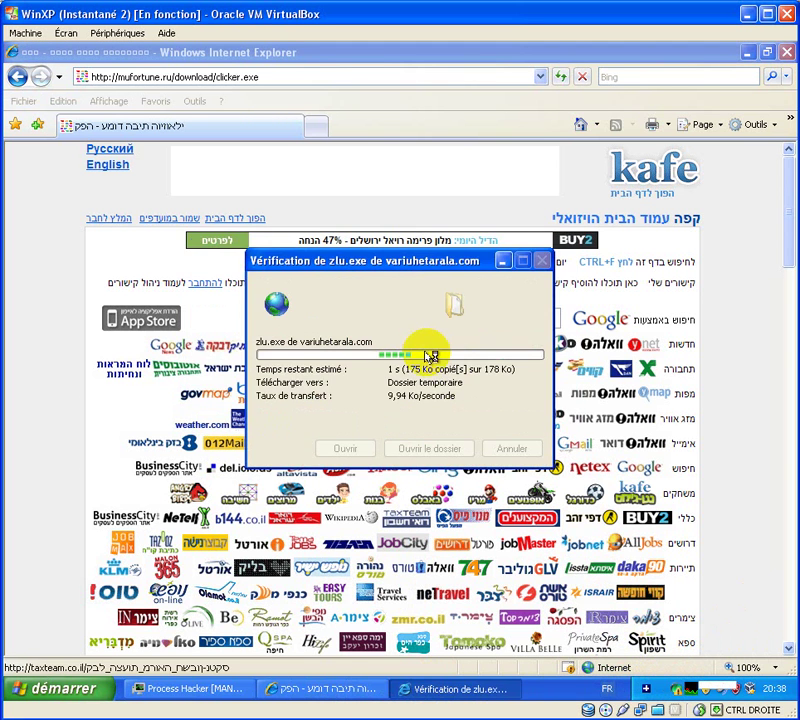
pyautogui.click(230, 686)
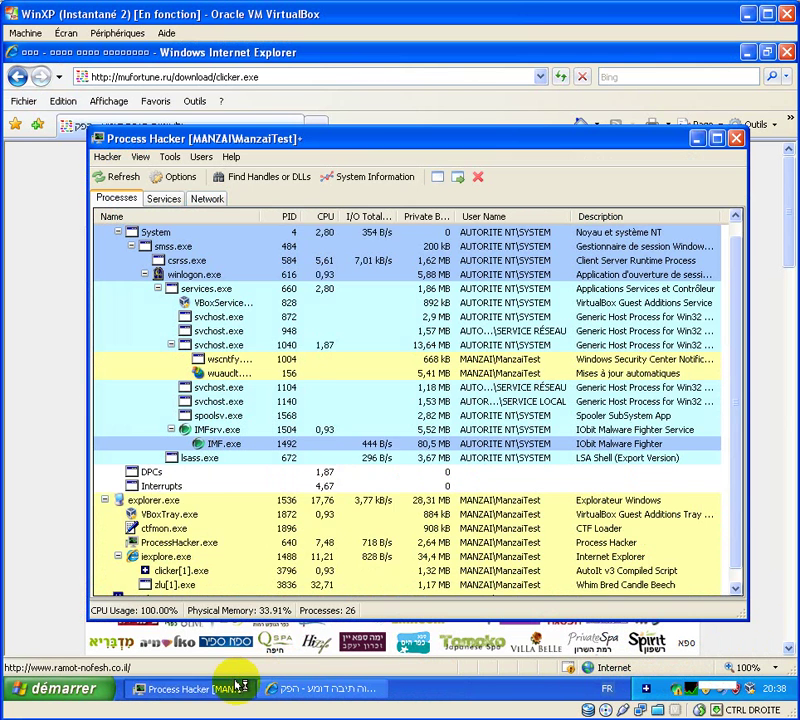
pyautogui.click(245, 498)
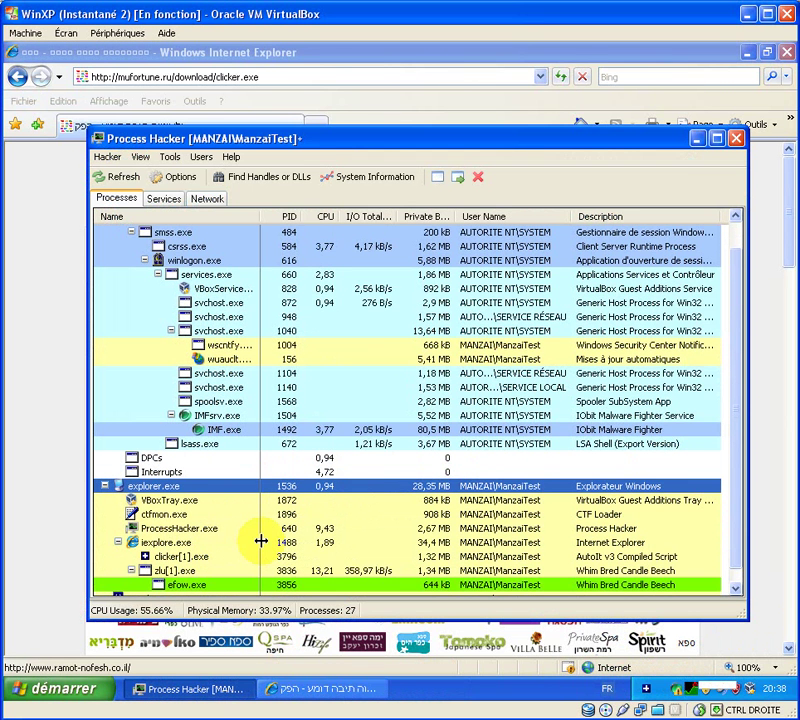
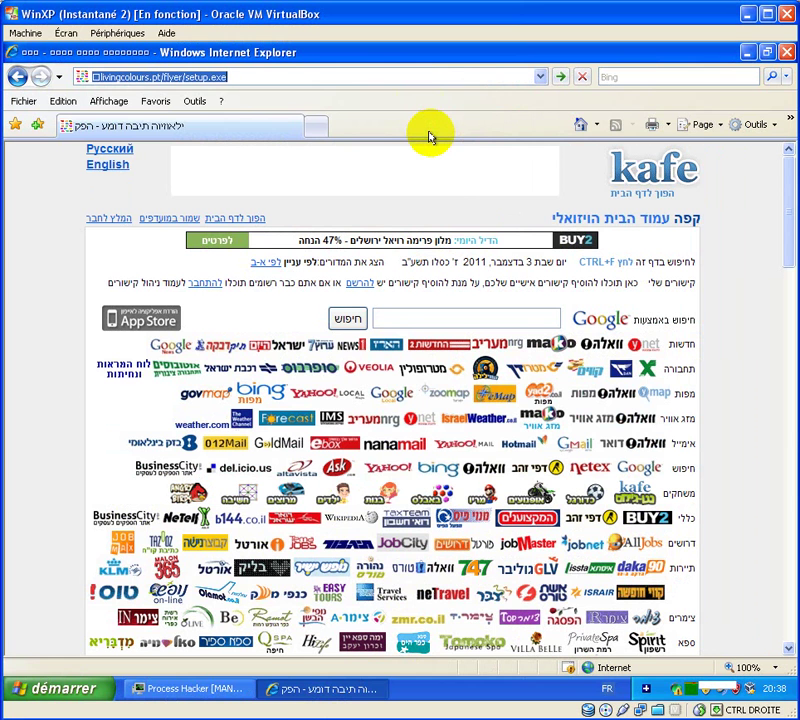
# Step: Load livingcolours.pt/flyer/setup.exe in Internet Explorer and run the downloaded setup.exe despite the unknown publisher
pyautogui.press('Return')
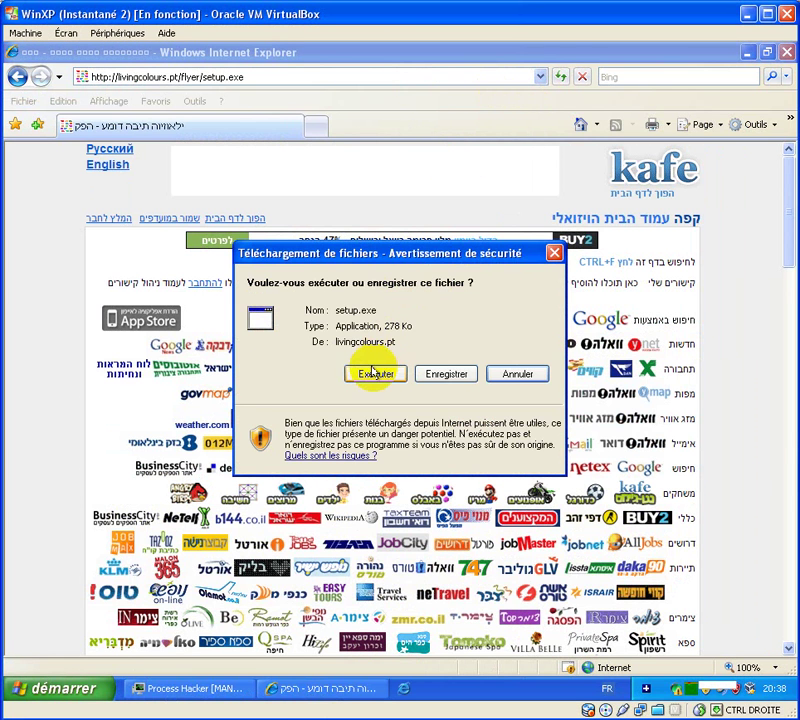
pyautogui.click(372, 373)
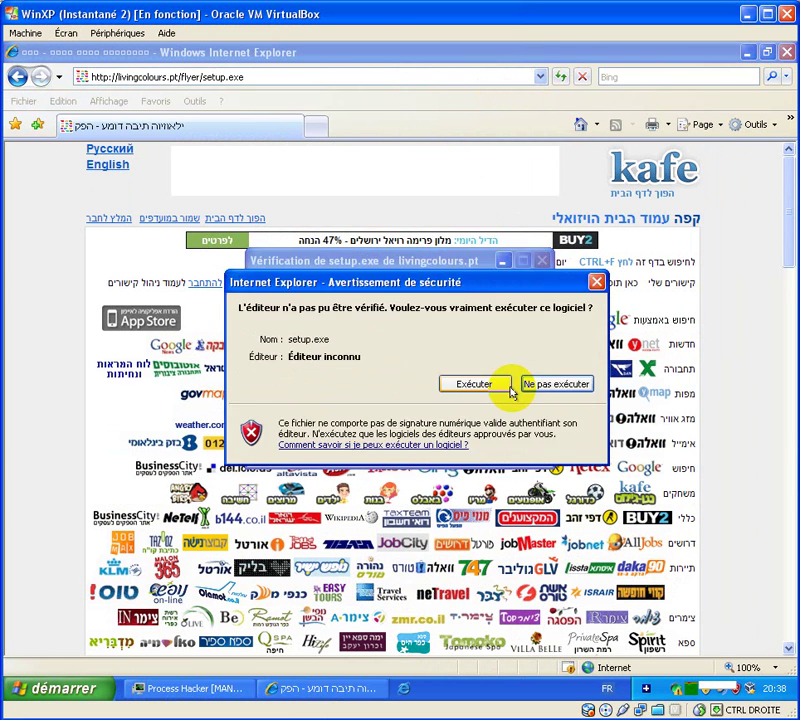
pyautogui.click(477, 388)
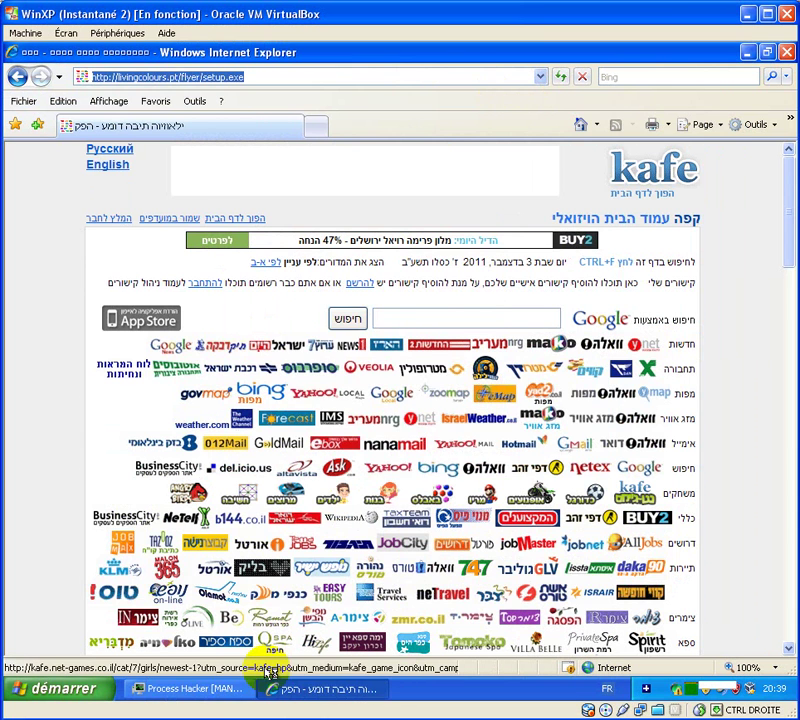
# Step: Switch to Process Hacker and examine the process list, including setup[1].exe and wmiprvse.exe
pyautogui.click(211, 690)
pyautogui.click(217, 571)
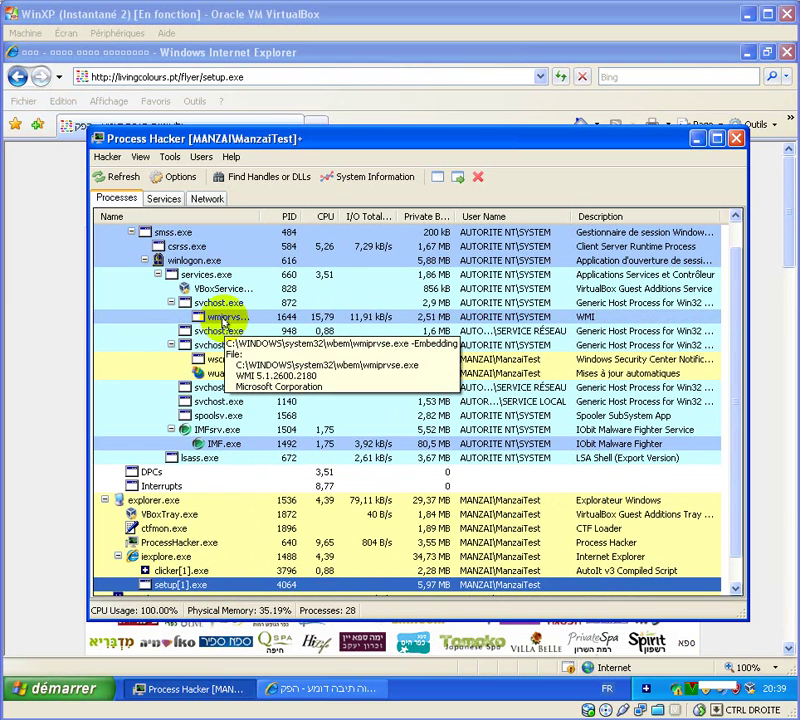
pyautogui.click(222, 318)
pyautogui.scroll(-1, 290, 360)
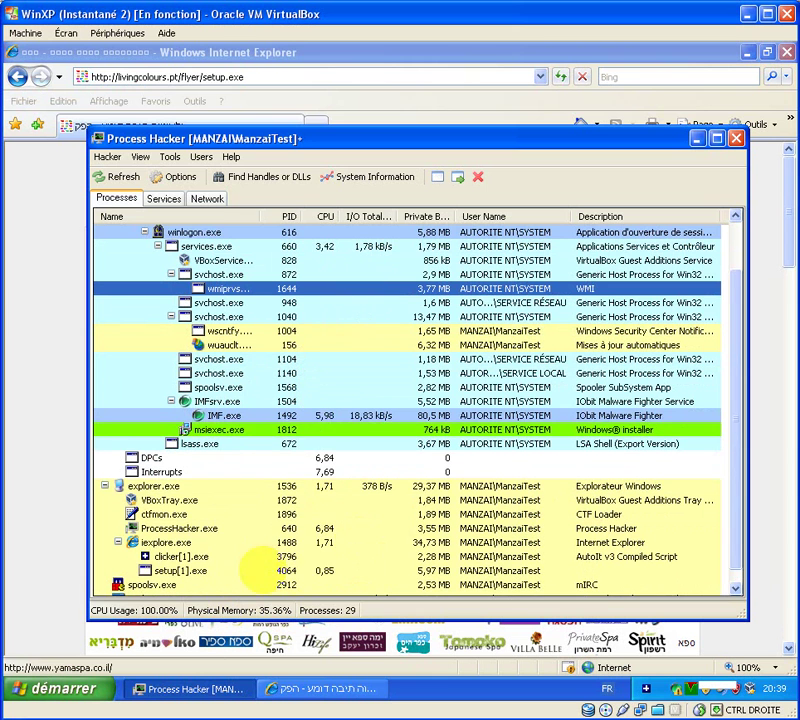
pyautogui.scroll(-1, 310, 452)
pyautogui.click(333, 690)
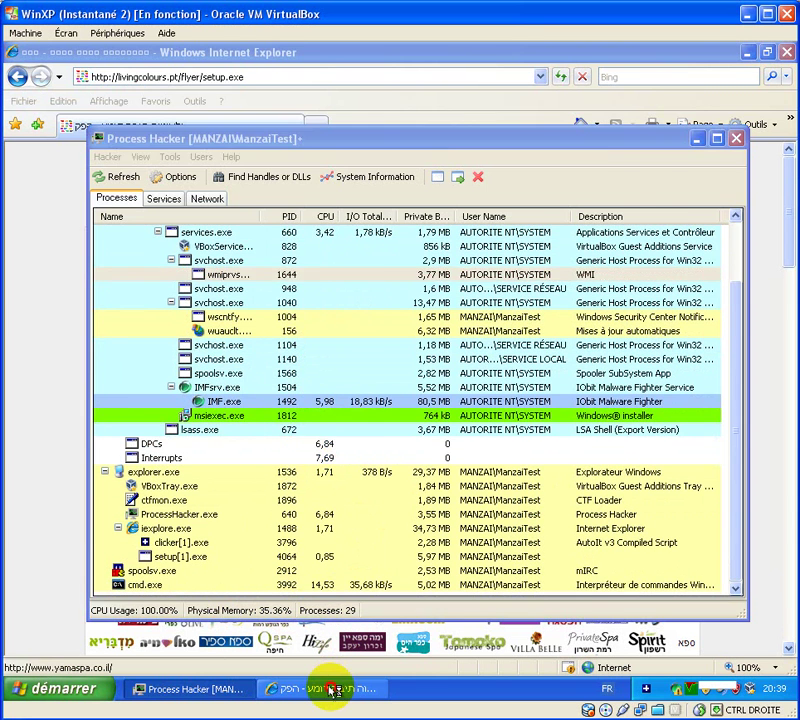
pyautogui.rightClick(461, 81)
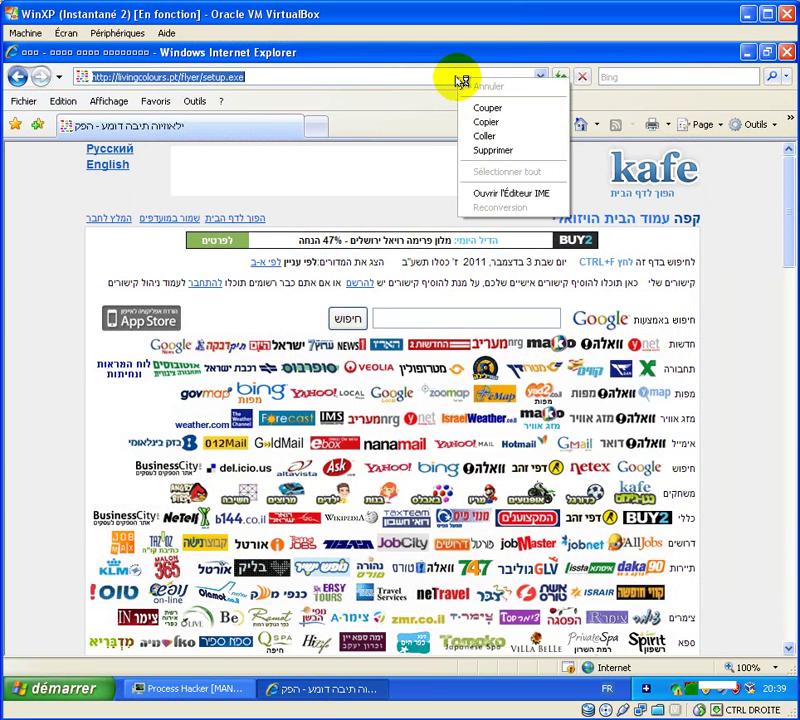
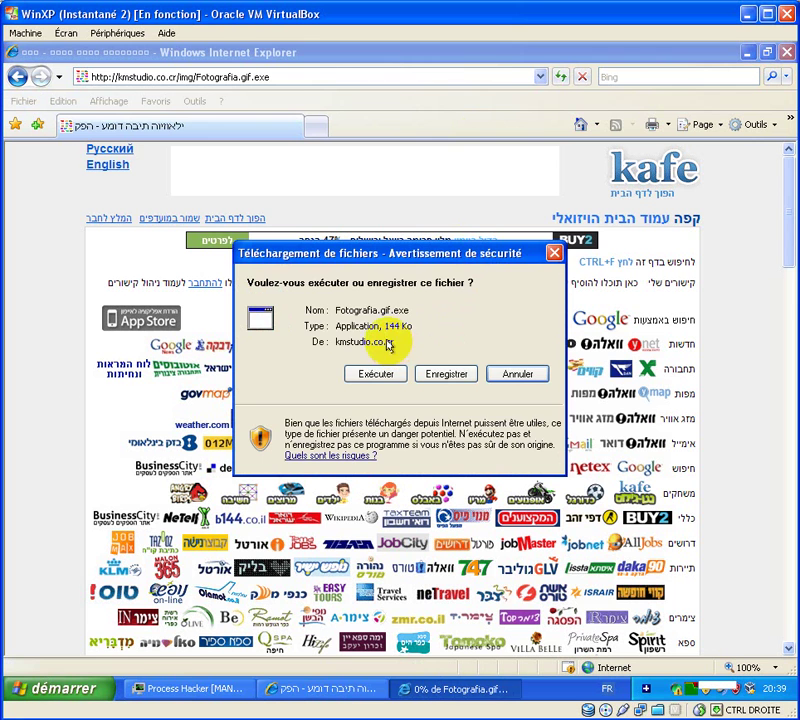
pyautogui.click(376, 377)
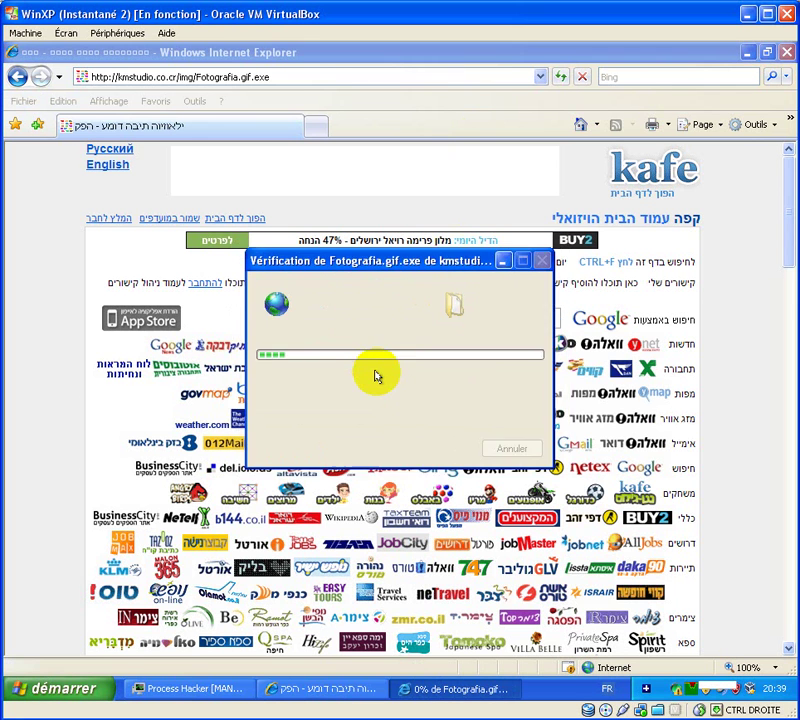
pyautogui.click(448, 372)
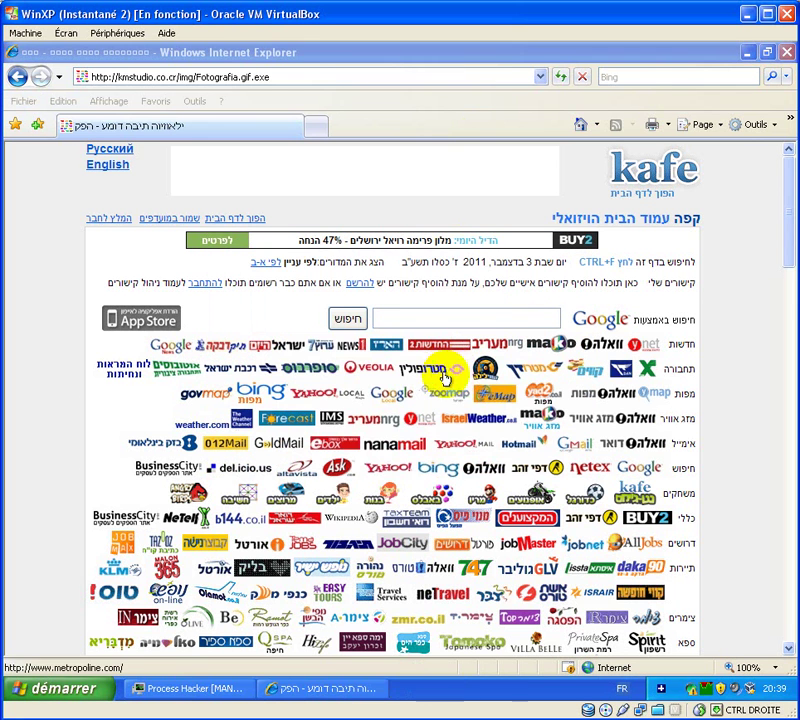
# Step: Switch to Process Hacker, dismiss the service notification, and examine the child processes of setup[1].exe and spoolsv.exe
pyautogui.click(175, 688)
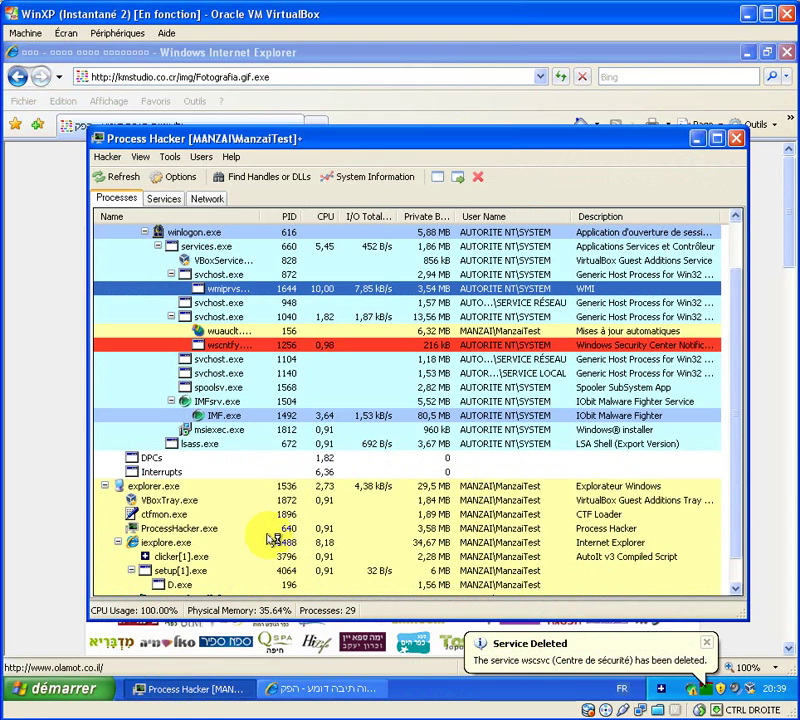
pyautogui.click(268, 530)
pyautogui.click(175, 543)
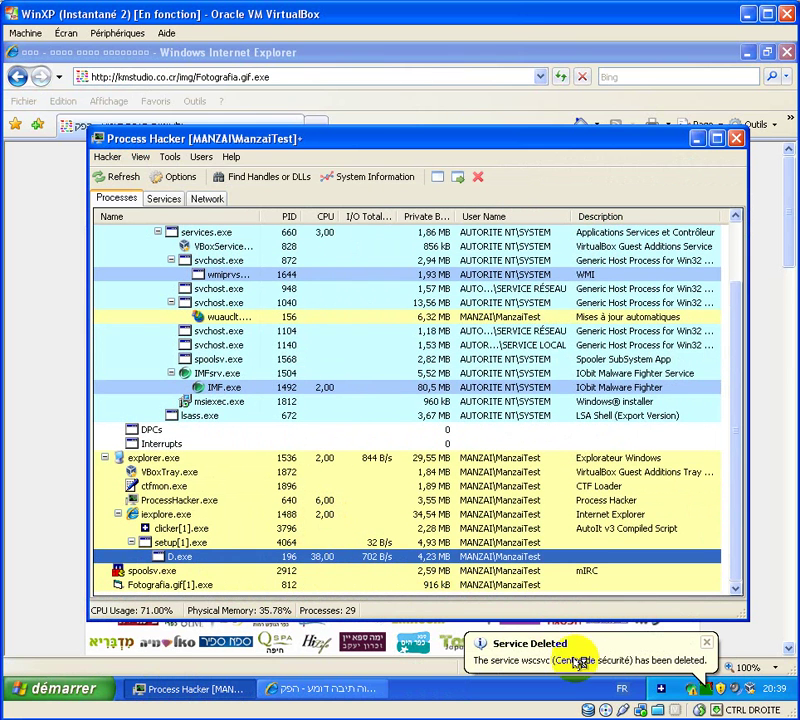
pyautogui.click(713, 645)
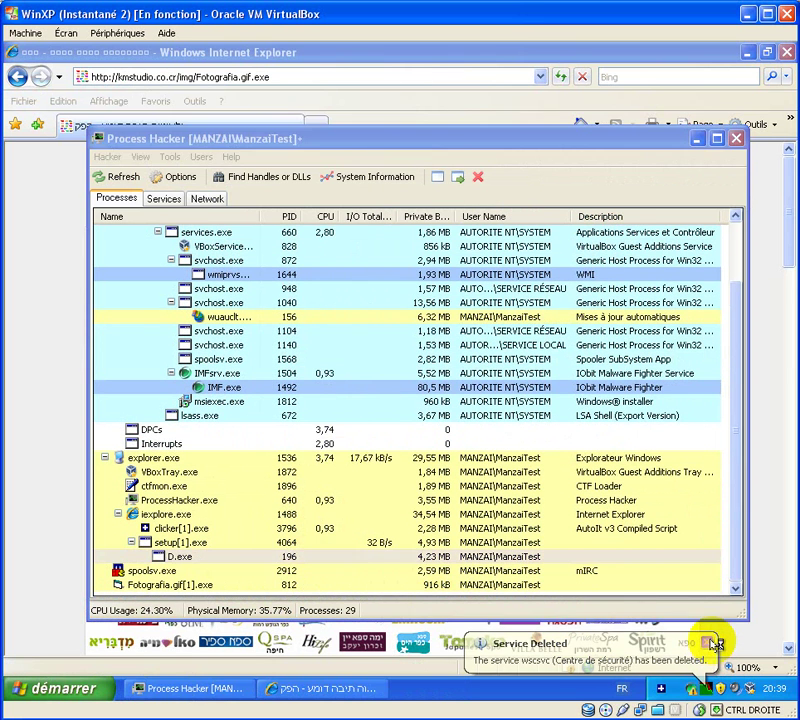
pyautogui.click(225, 556)
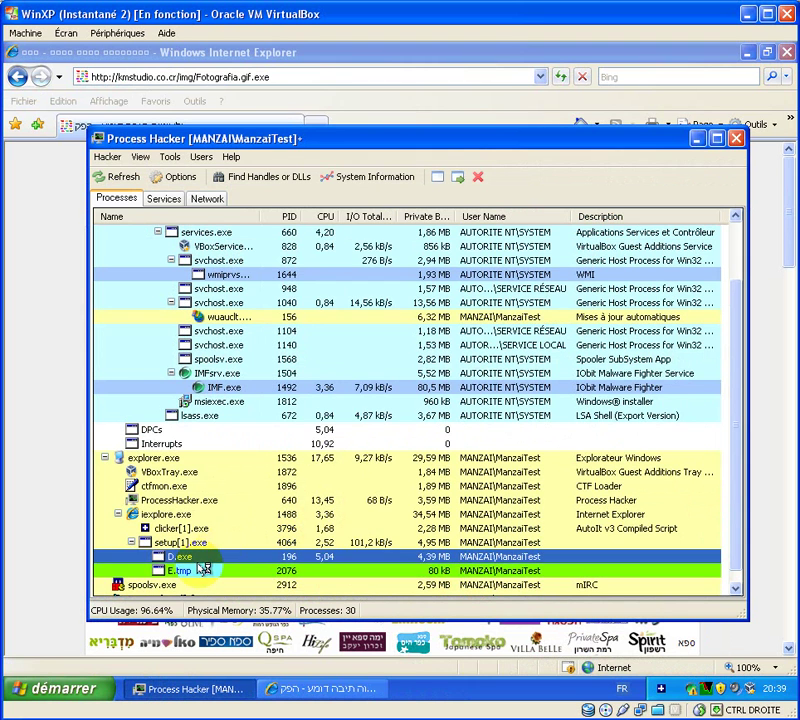
pyautogui.click(202, 570)
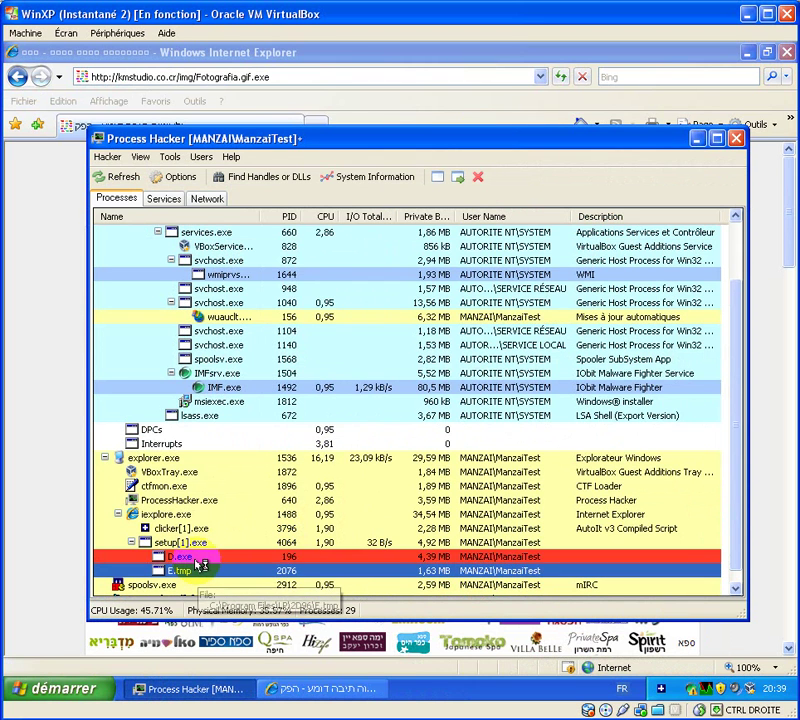
pyautogui.click(192, 570)
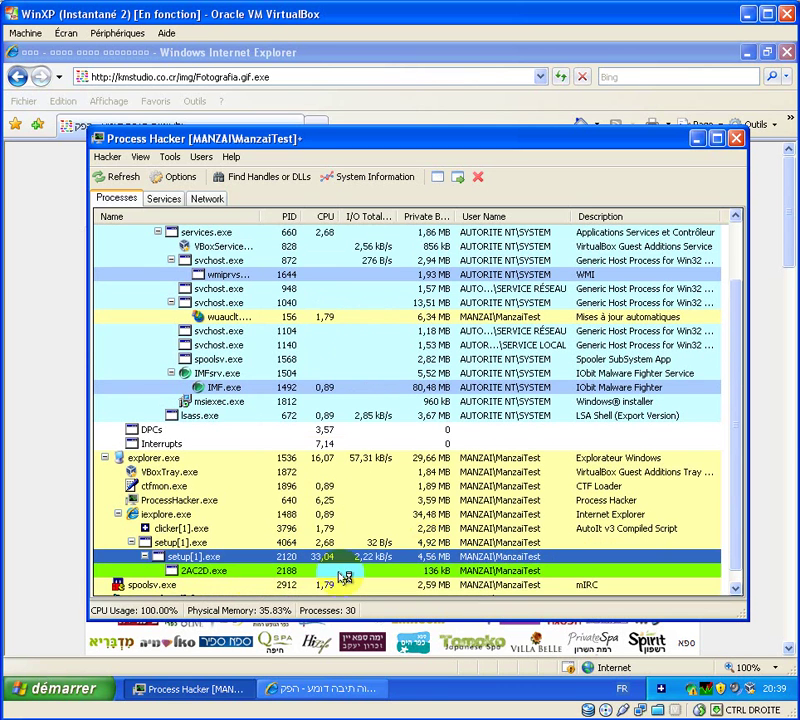
pyautogui.click(196, 585)
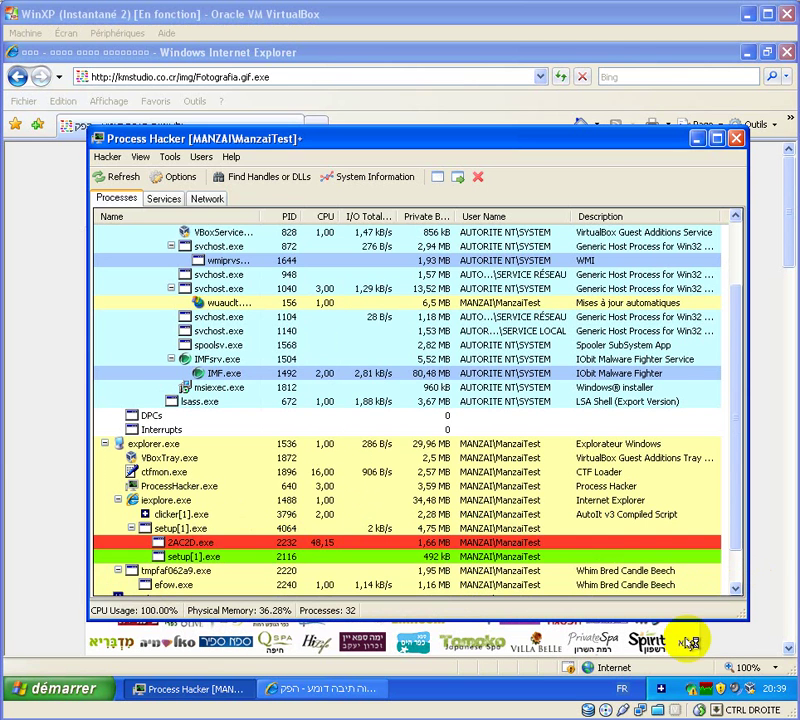
pyautogui.click(314, 688)
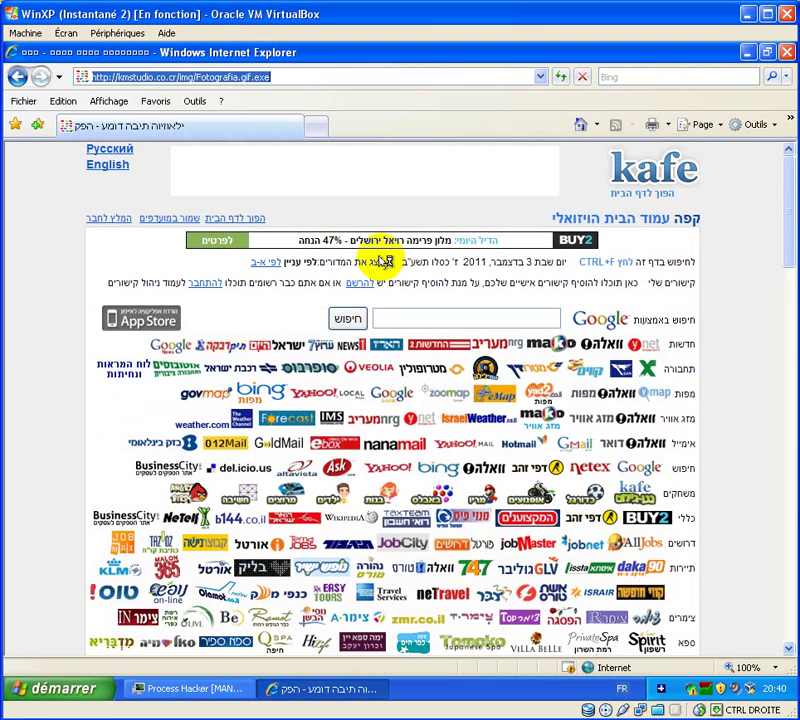
pyautogui.rightClick(421, 75)
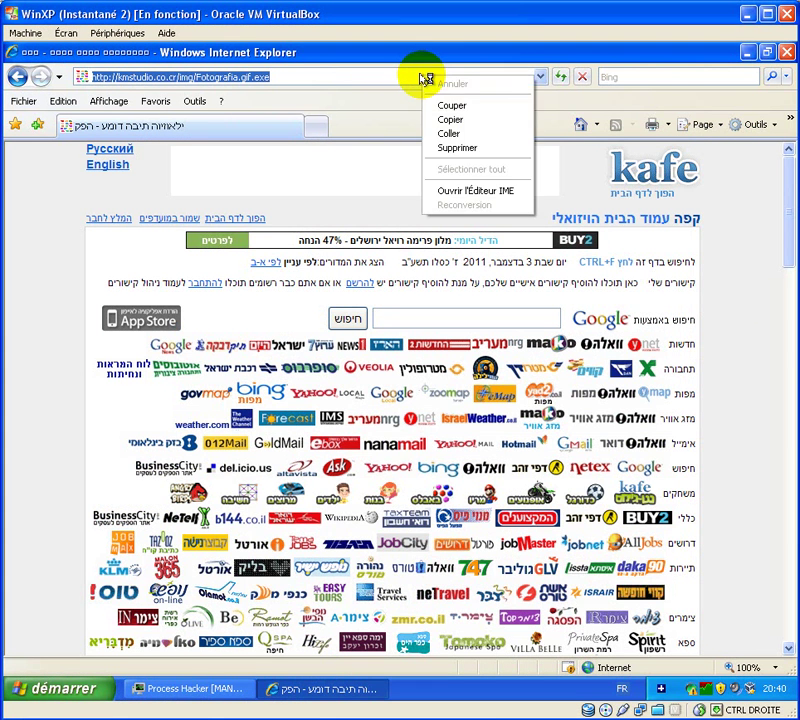
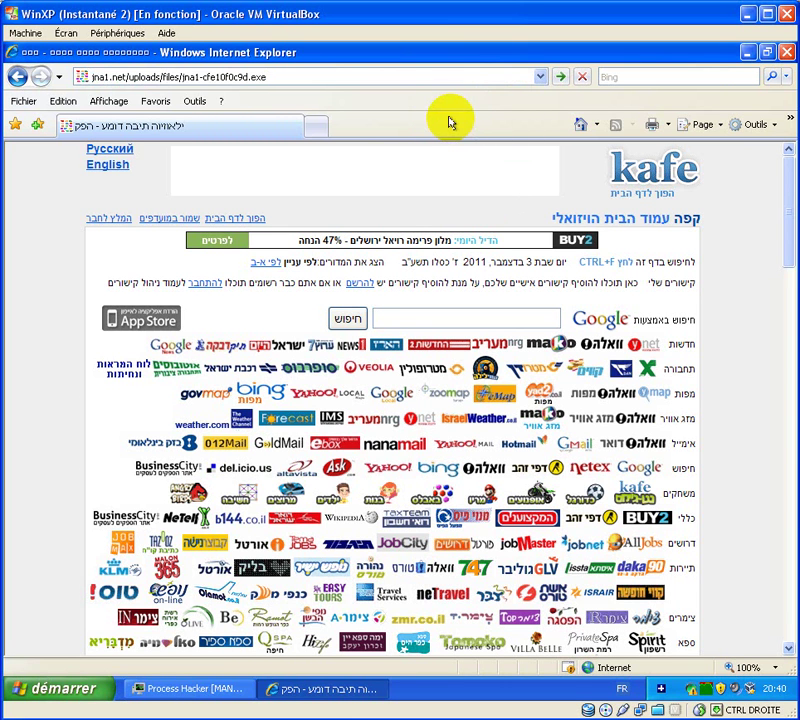
pyautogui.hotkey('ctrl', 'a')
pyautogui.press('Return')
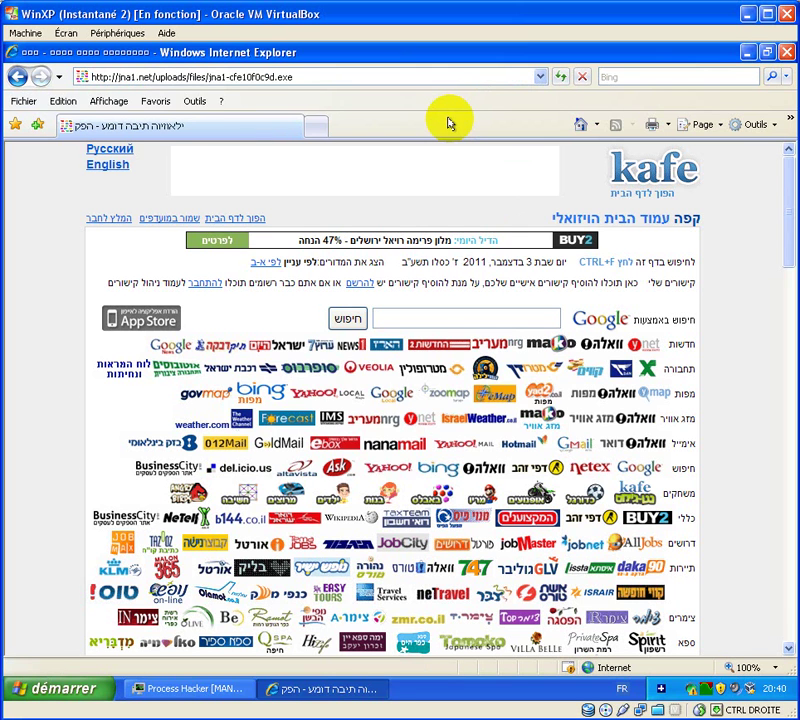
pyautogui.click(370, 373)
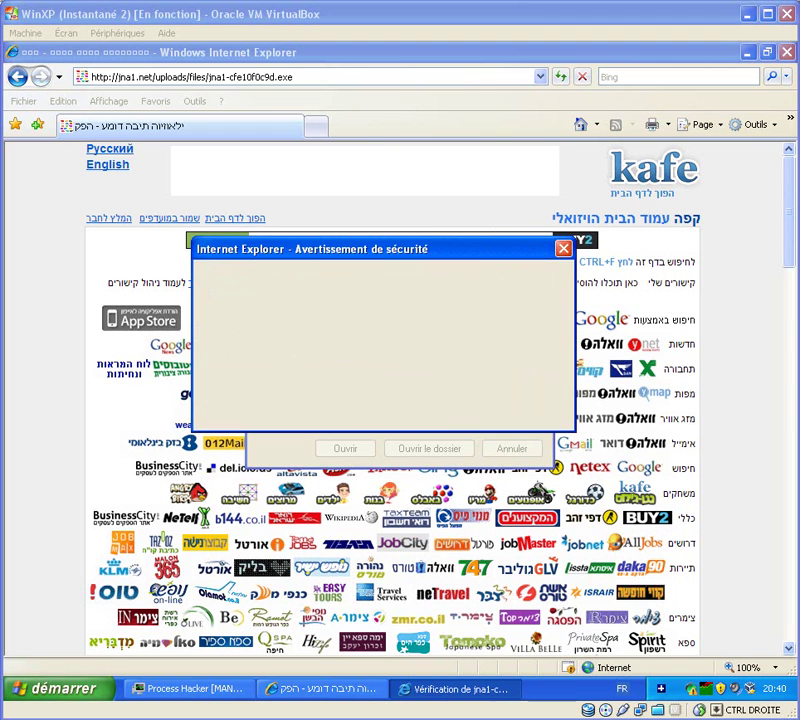
pyautogui.click(455, 348)
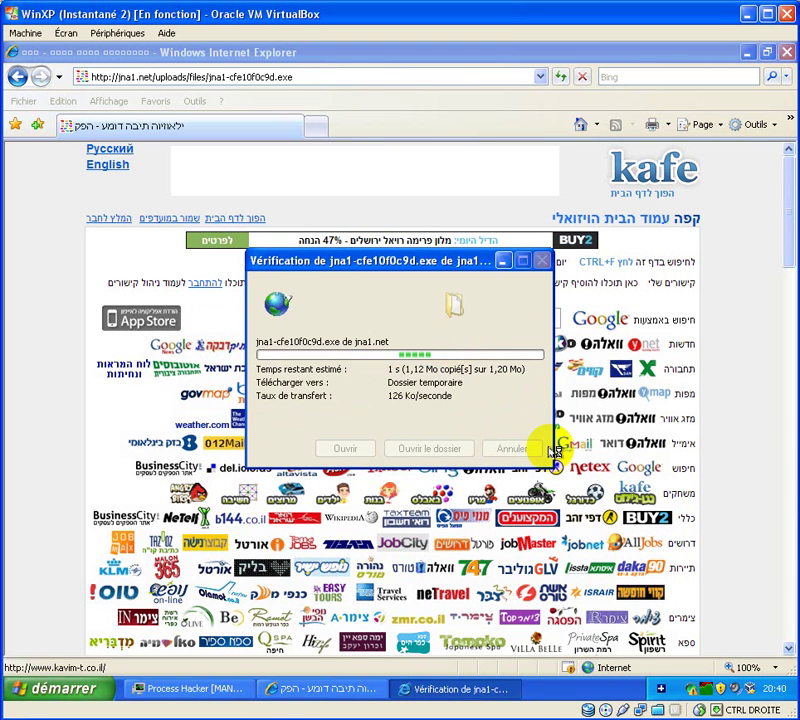
pyautogui.click(232, 688)
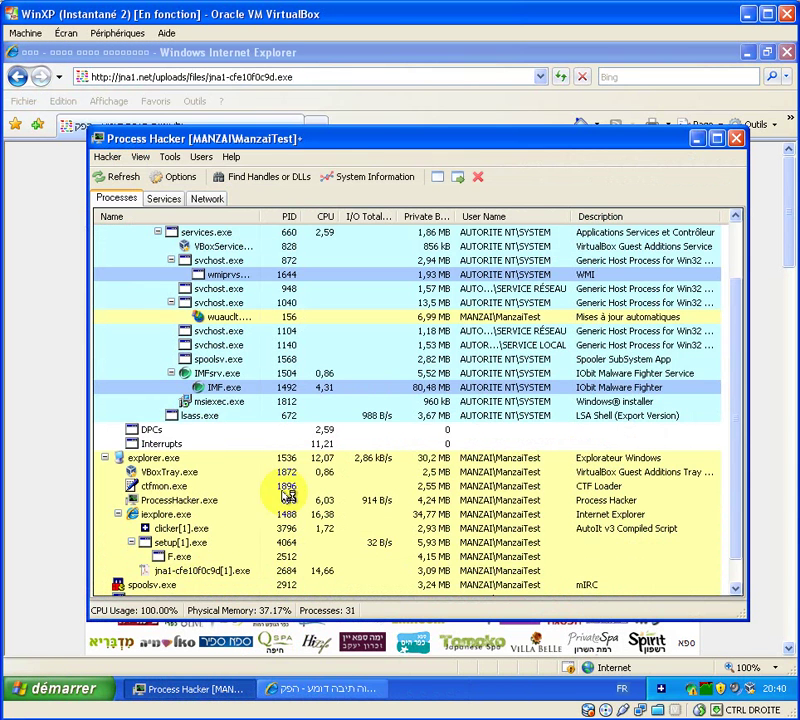
pyautogui.click(237, 571)
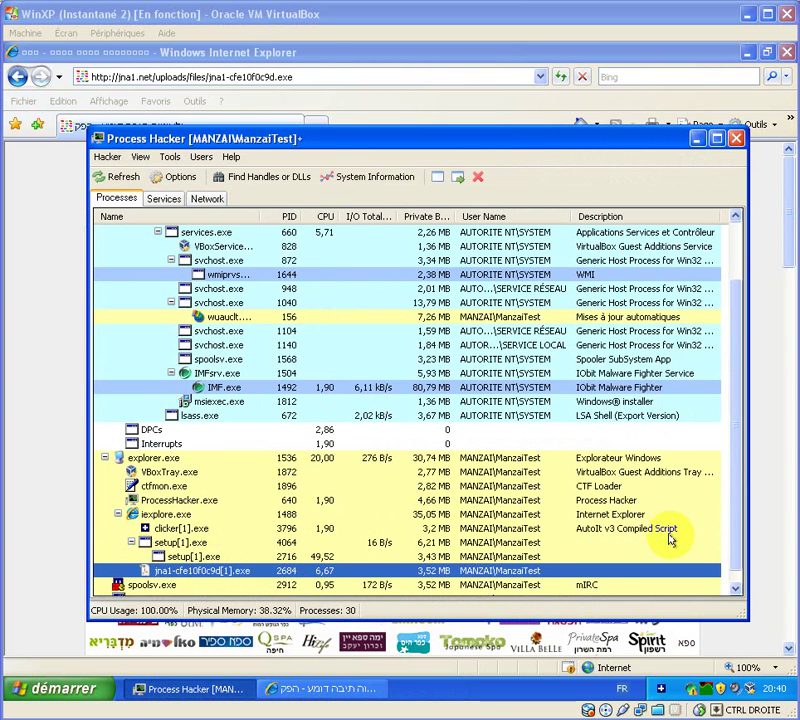
pyautogui.click(287, 687)
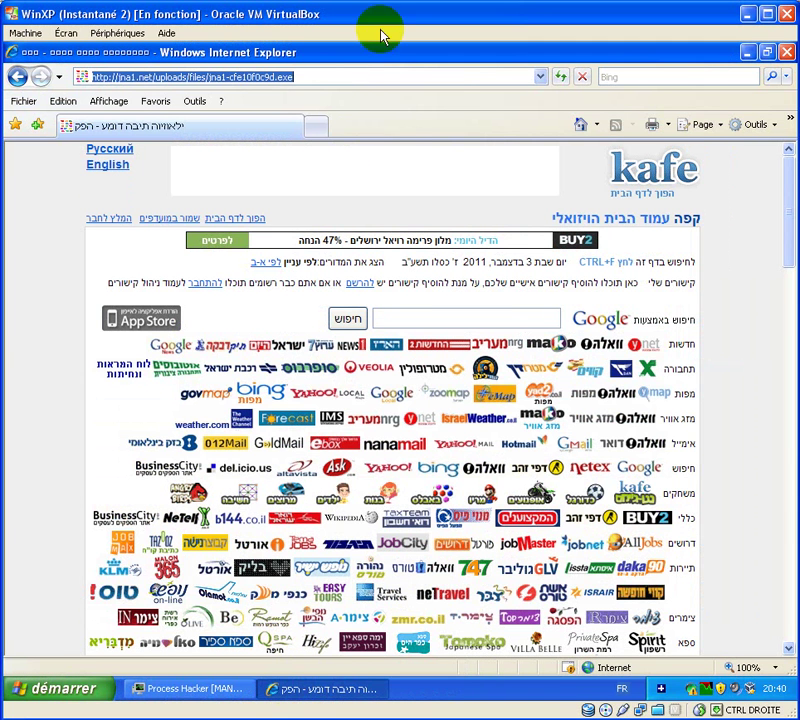
pyautogui.rightClick(369, 78)
pyautogui.click(387, 131)
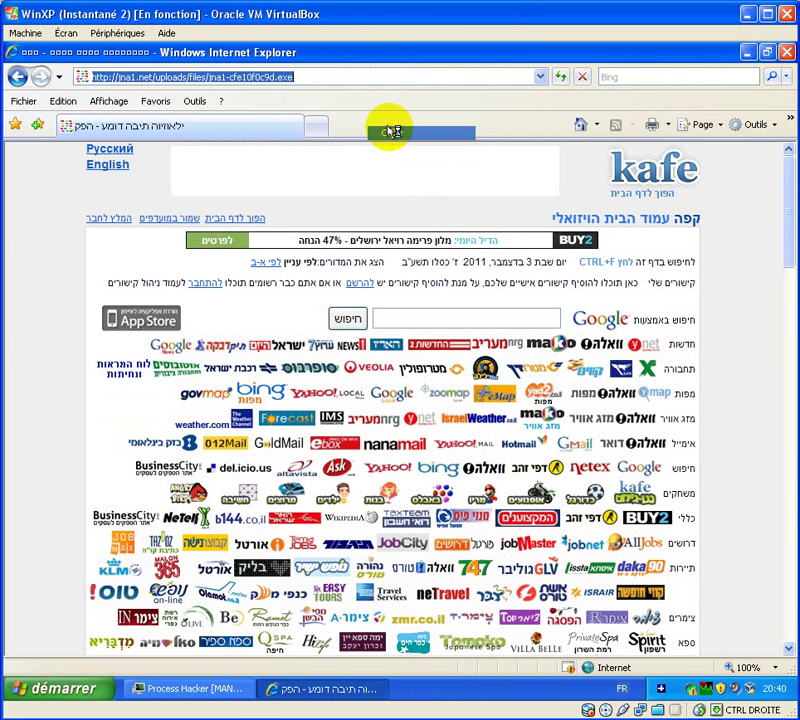
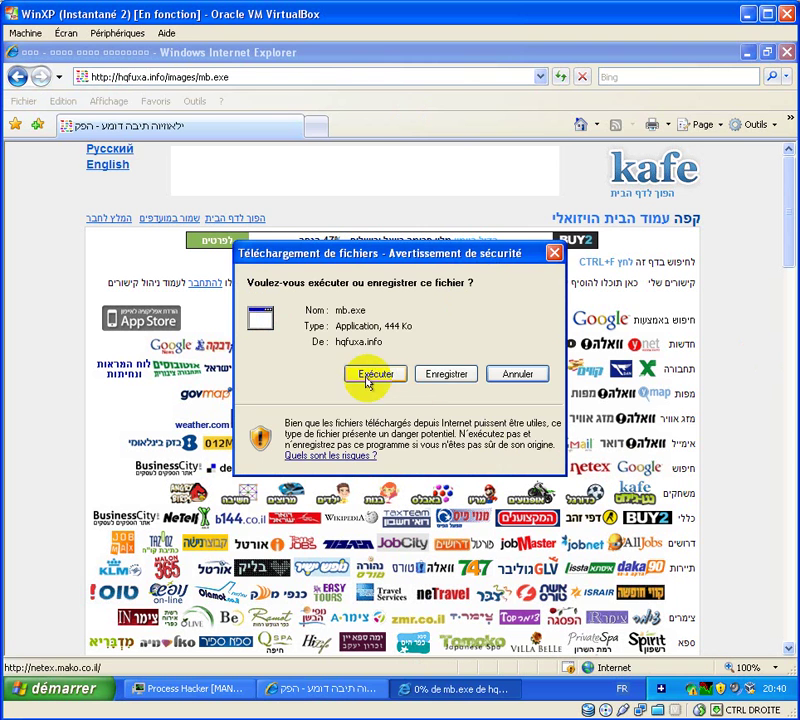
pyautogui.click(372, 377)
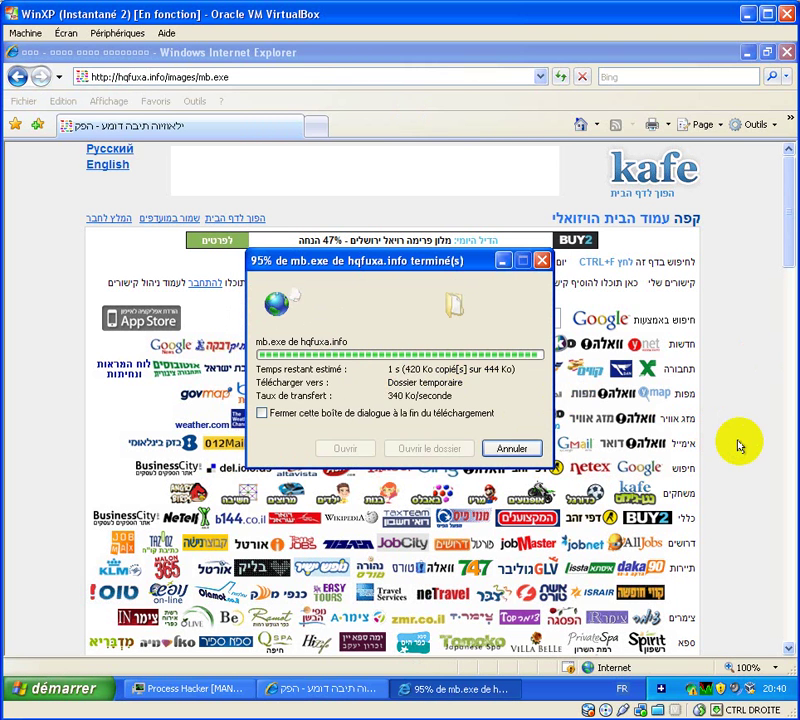
pyautogui.click(452, 360)
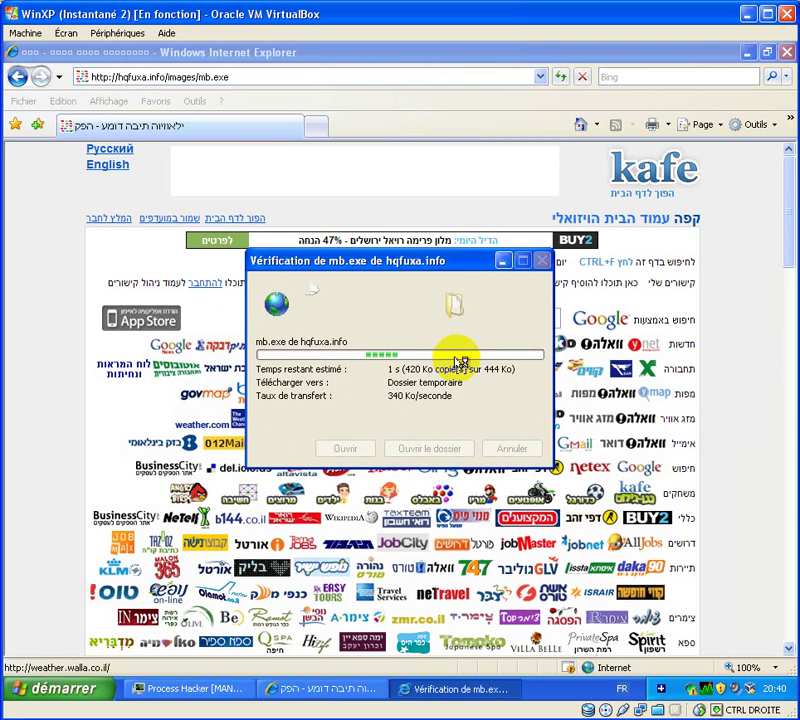
pyautogui.click(229, 679)
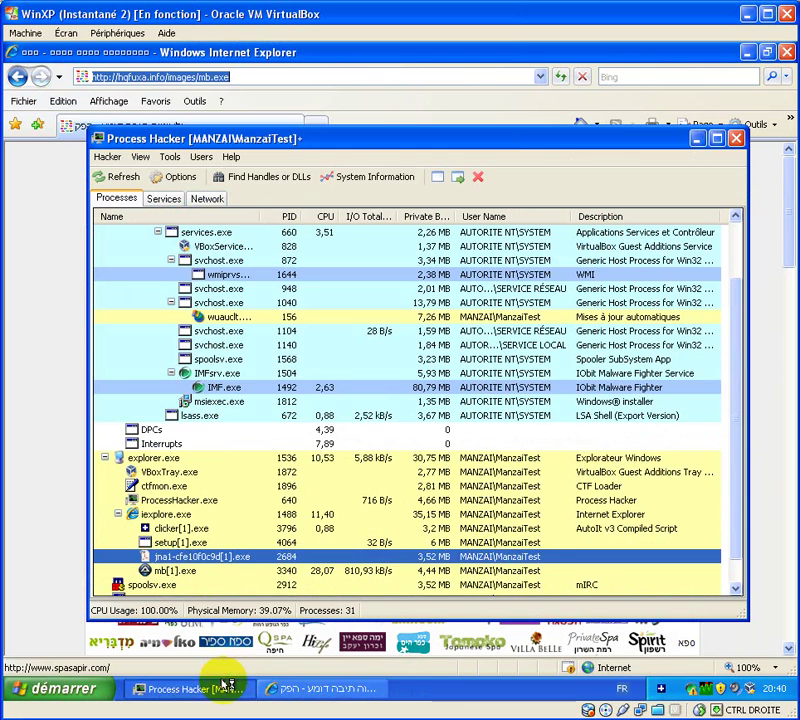
pyautogui.click(223, 571)
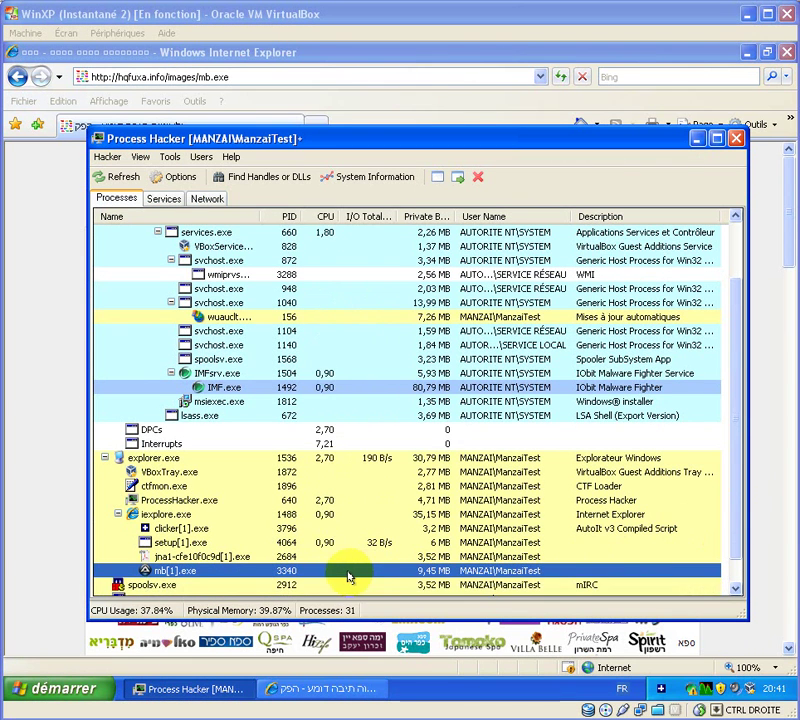
# Step: Switch back to Internet Explorer and try to load files1.533soft.com/index.html?f=53-bkksetup.exe
pyautogui.click(466, 113)
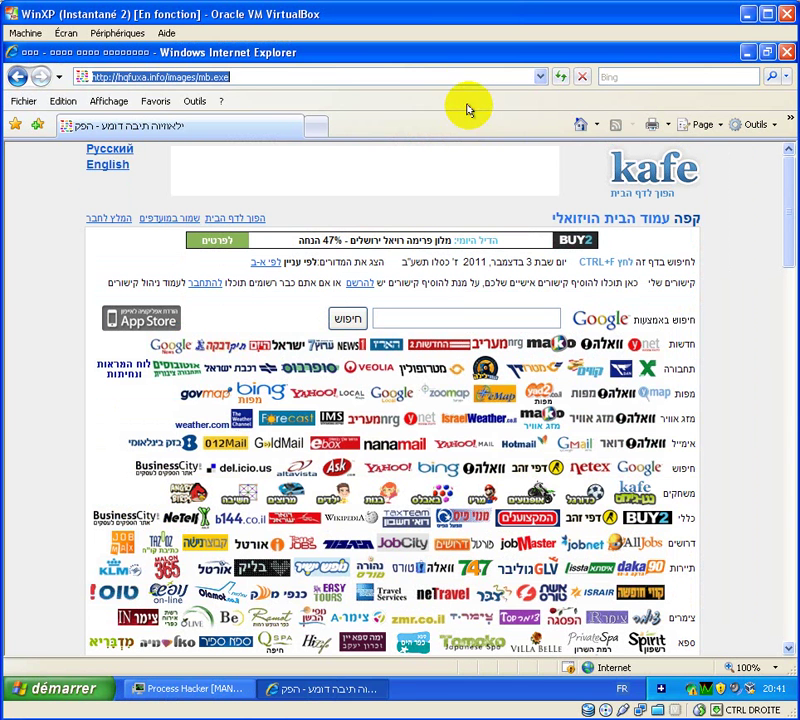
pyautogui.rightClick(458, 81)
pyautogui.click(470, 133)
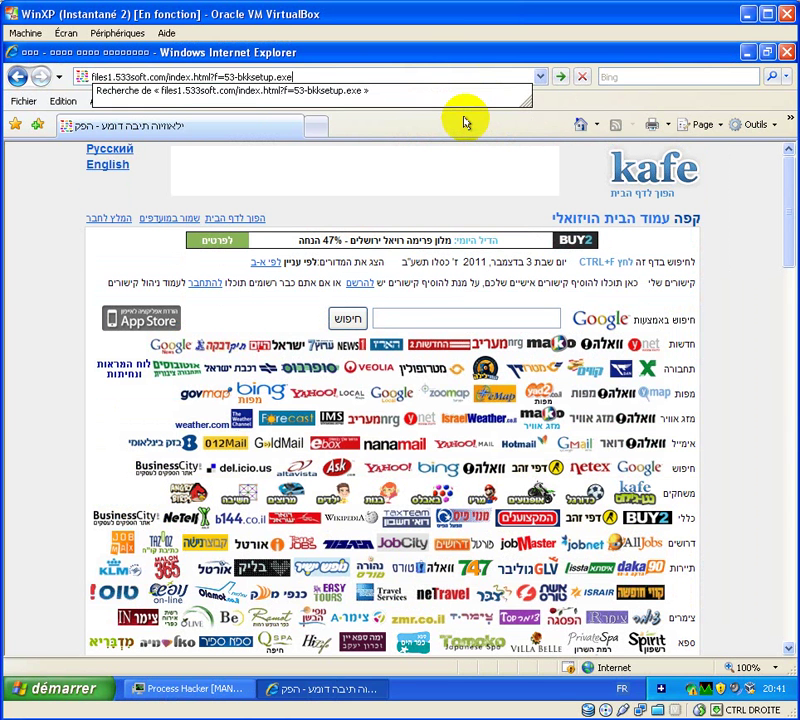
pyautogui.press('Return')
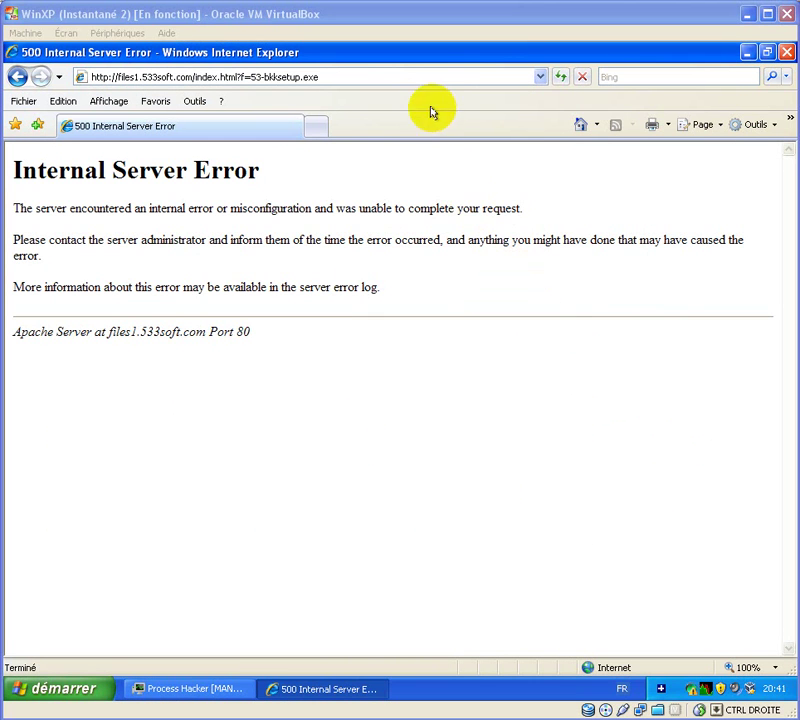
# Step: Load dyfedfhs.org.uk/pem/http_vft/httpd/MMS-Movistar.mvs.exe and run the downloaded file despite the security warnings
pyautogui.rightClick(433, 77)
pyautogui.click(459, 132)
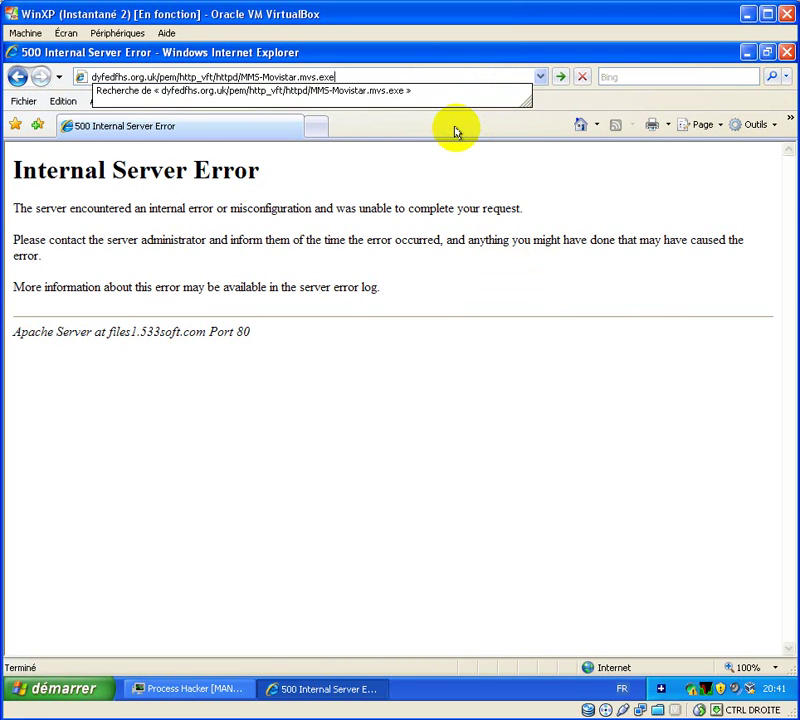
pyautogui.press('Return')
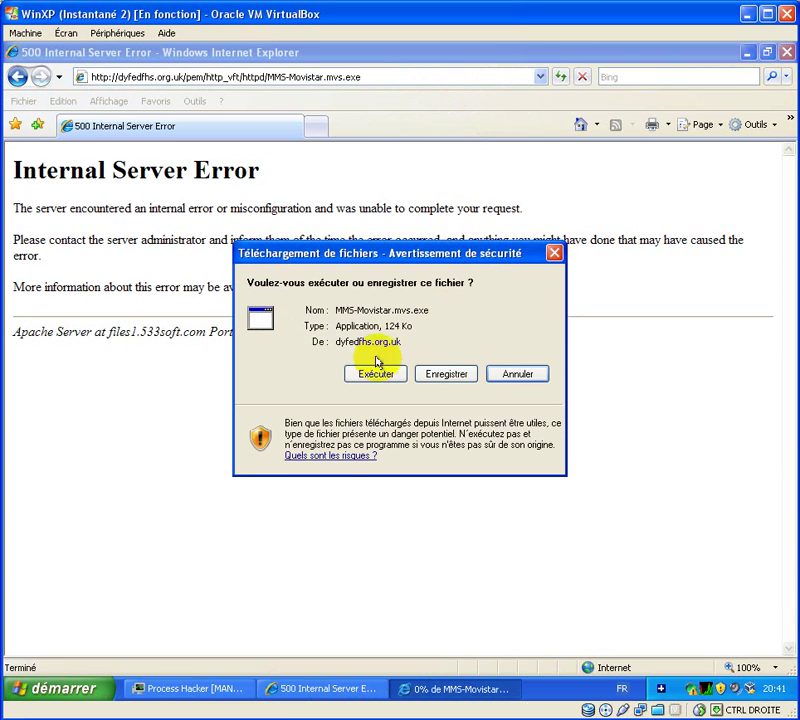
pyautogui.click(371, 374)
pyautogui.click(439, 376)
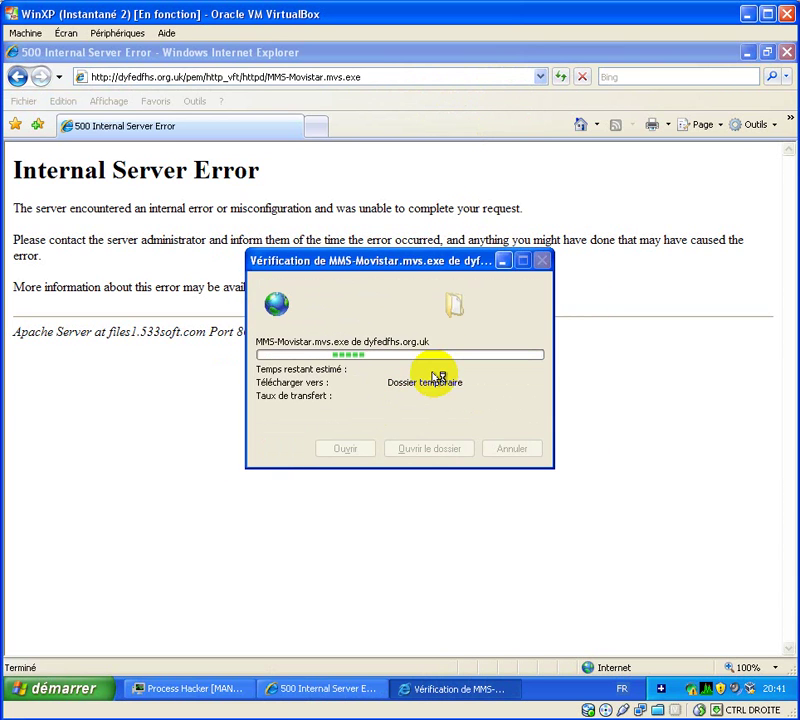
# Step: Switch to Process Hacker and examine the MMS-Movistar.mvs[1] process and the processes at the end of the list
pyautogui.click(200, 689)
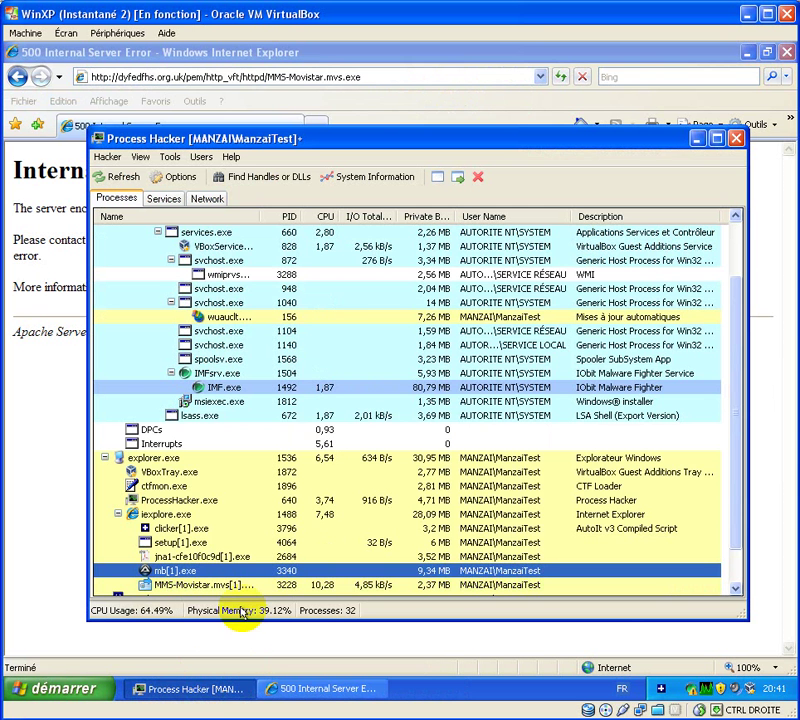
pyautogui.click(232, 585)
pyautogui.scroll(-1, 318, 486)
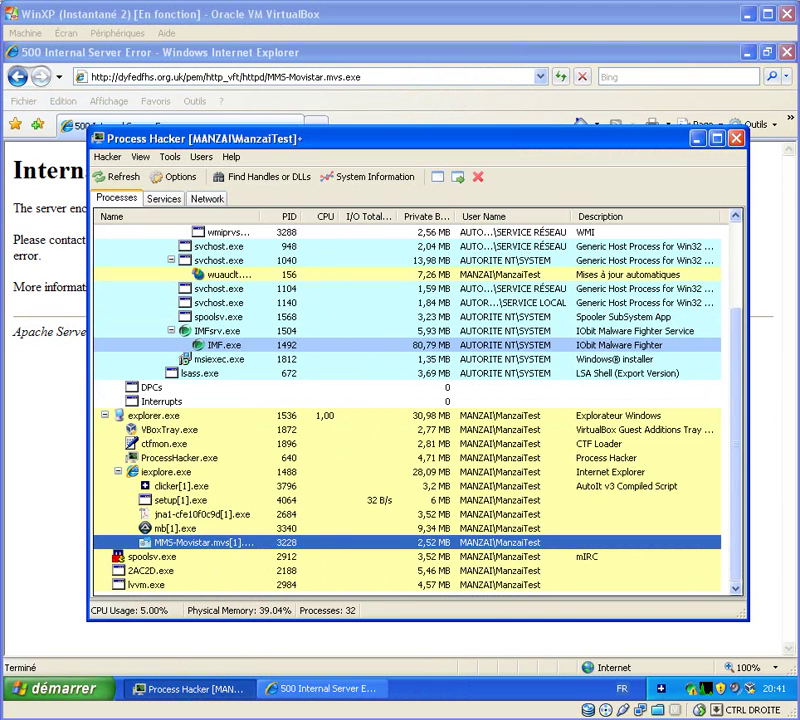
pyautogui.click(408, 80)
pyautogui.click(409, 78)
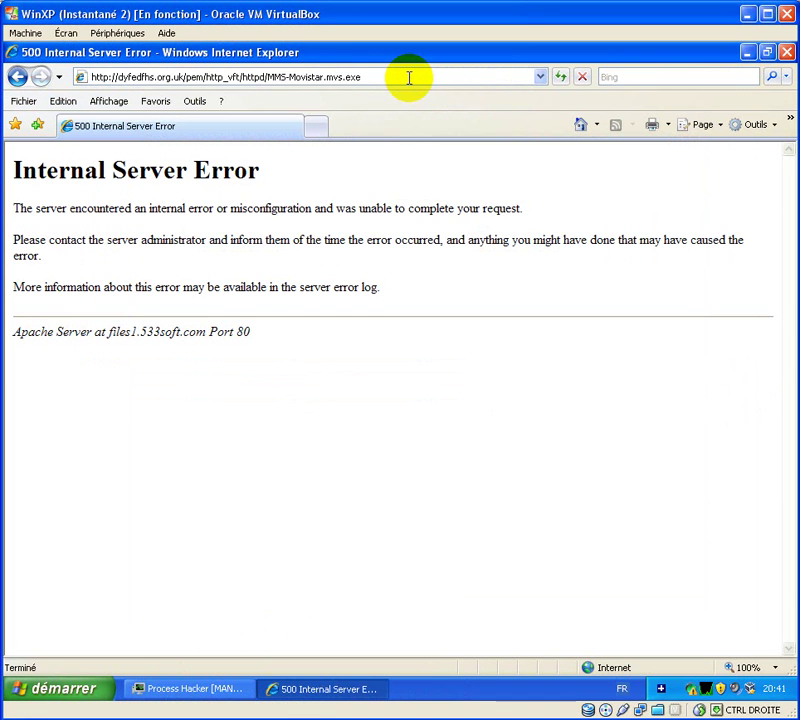
pyautogui.rightClick(409, 80)
pyautogui.press('Escape')
pyautogui.hotkey('ctrl', 'a')
pyautogui.rightClick(391, 78)
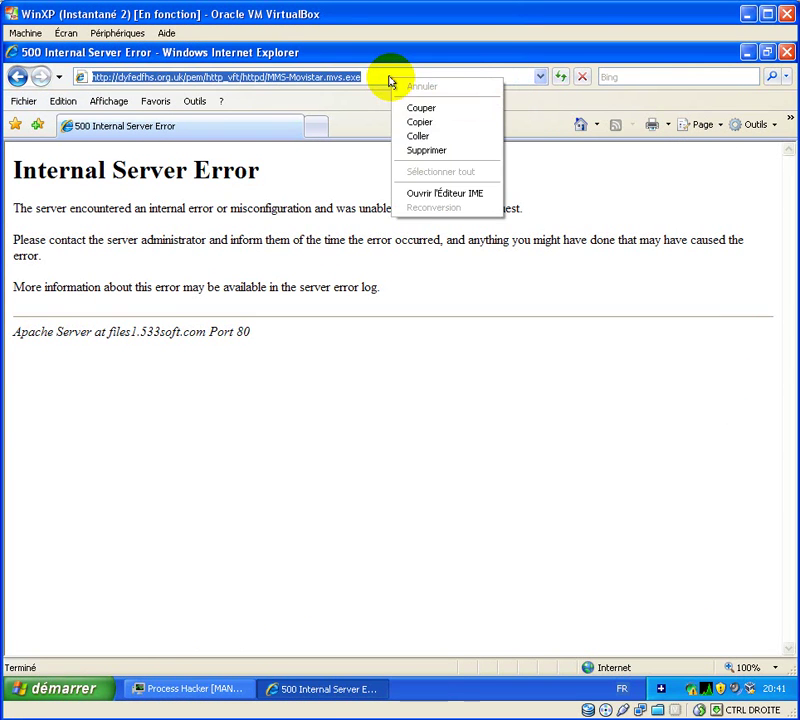
pyautogui.click(393, 134)
pyautogui.press('Return')
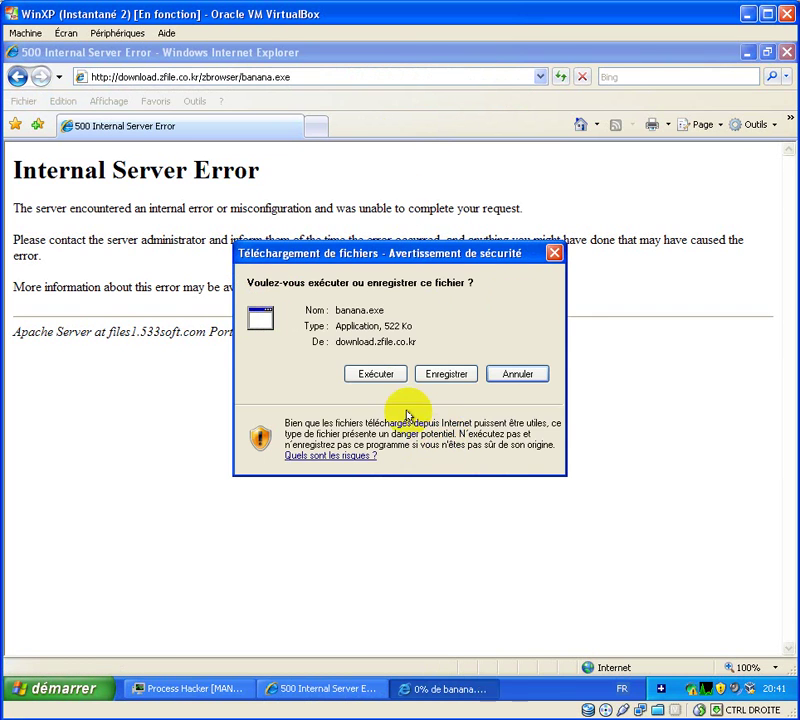
pyautogui.click(376, 374)
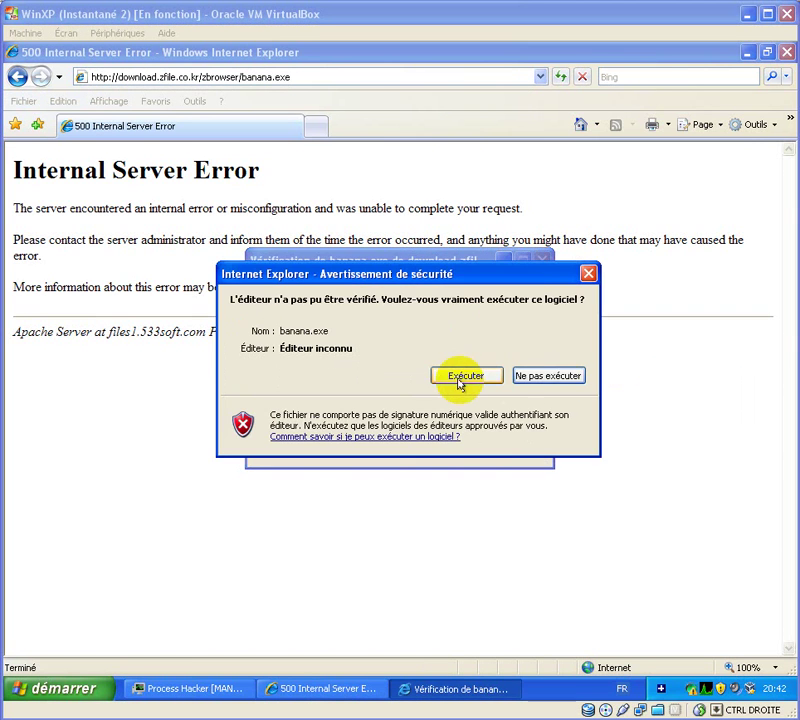
pyautogui.click(465, 377)
pyautogui.click(192, 690)
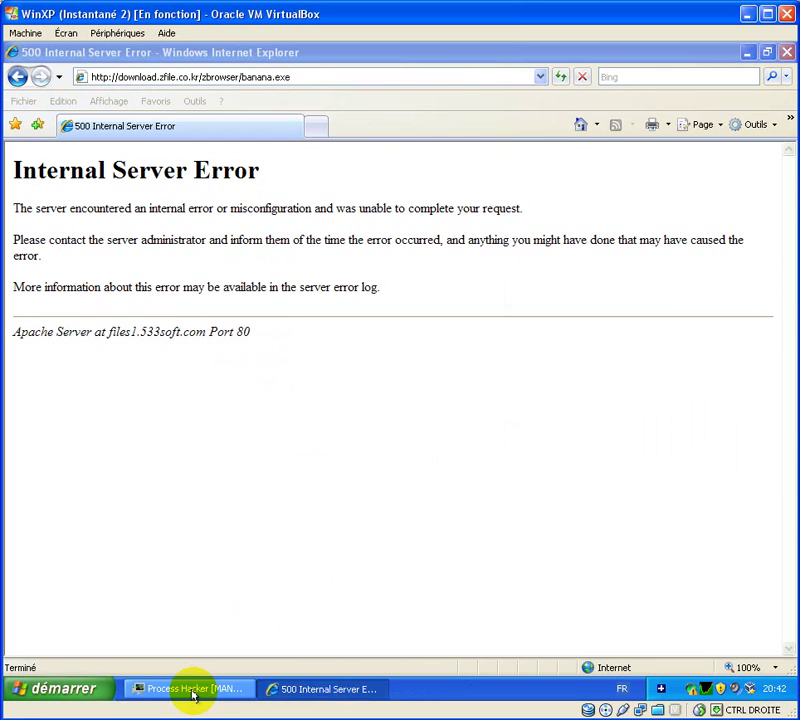
# Step: Examine the banana[1].exe process in Process Hacker and return to Internet Explorer
pyautogui.click(183, 571)
pyautogui.click(181, 557)
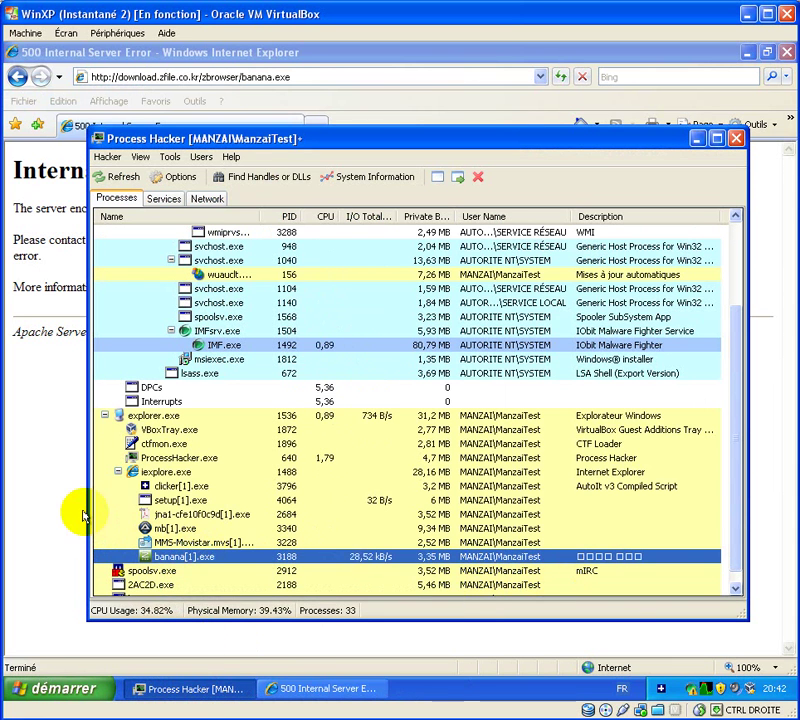
pyautogui.click(78, 509)
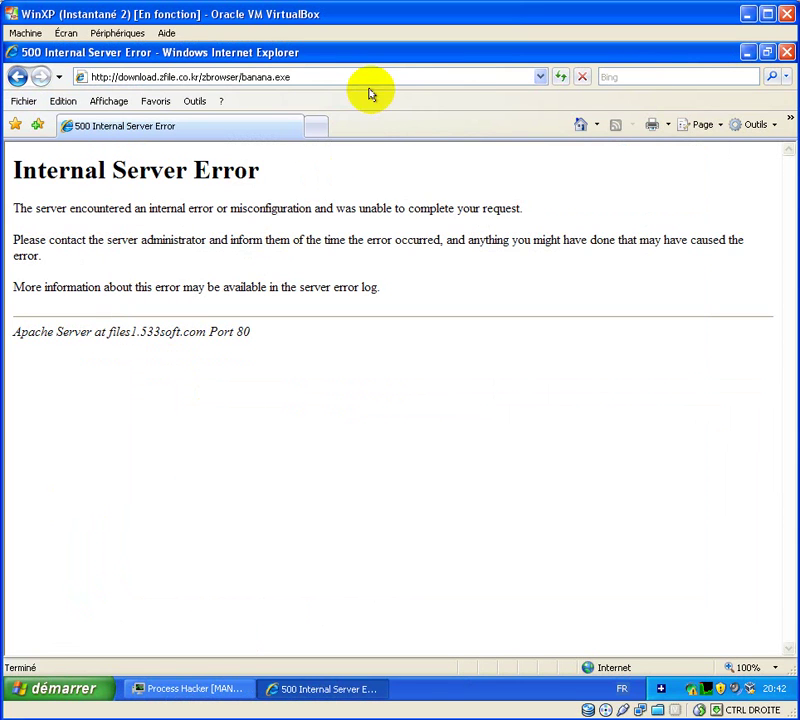
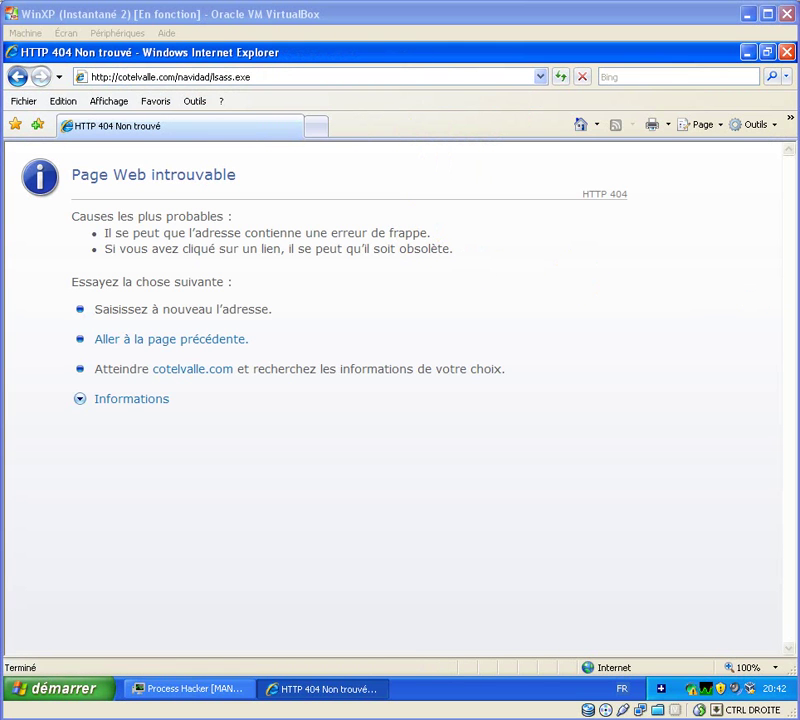
pyautogui.click(377, 78)
pyautogui.rightClick(377, 78)
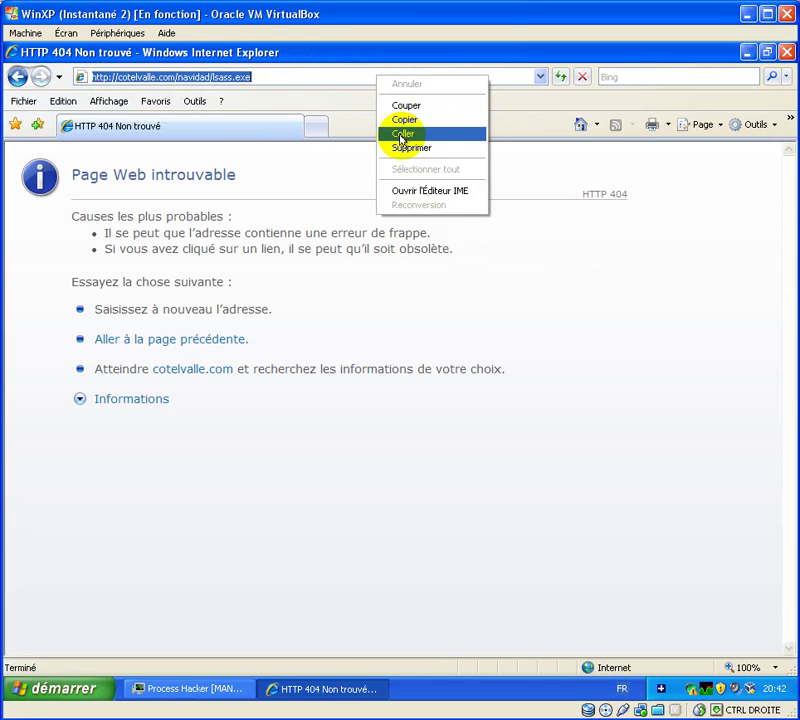
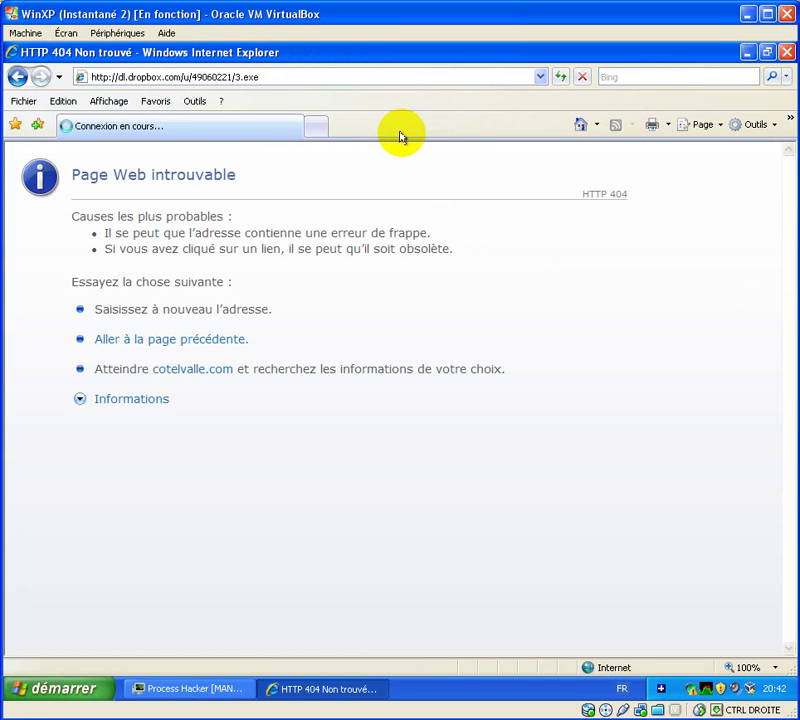
pyautogui.click(377, 374)
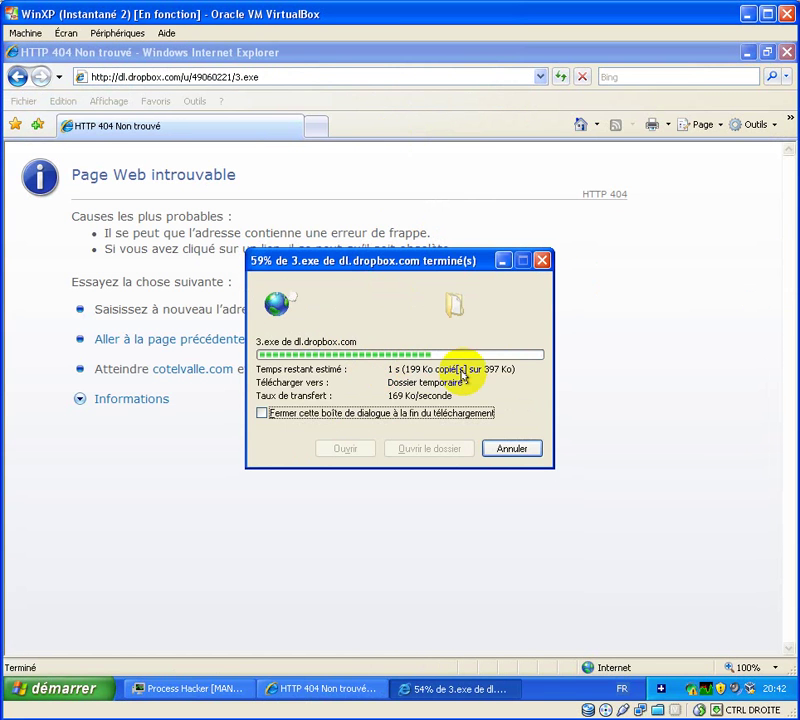
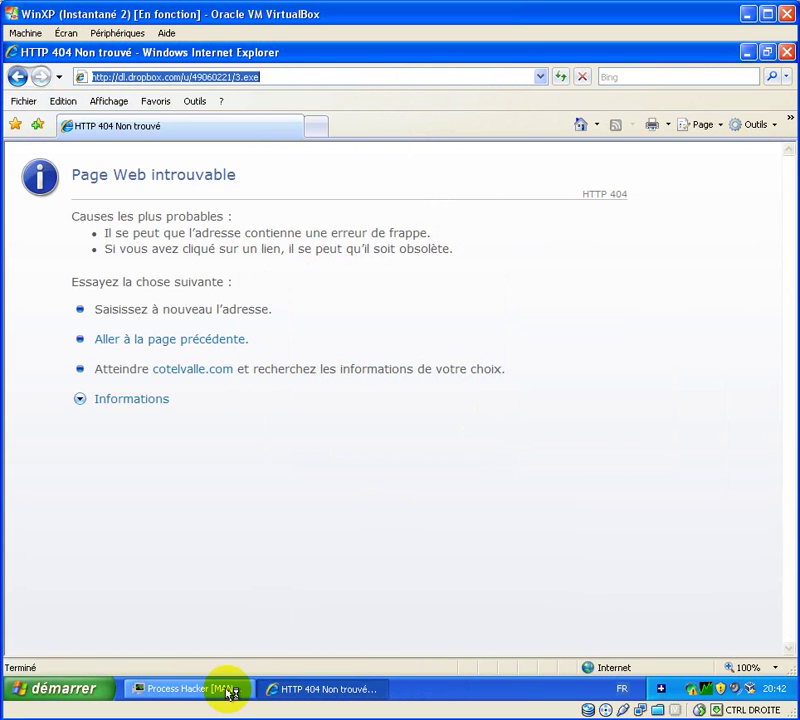
# Step: Switch to Process Hacker to examine the 3[1].exe process, and return to Internet Explorer
pyautogui.click(227, 690)
pyautogui.click(200, 572)
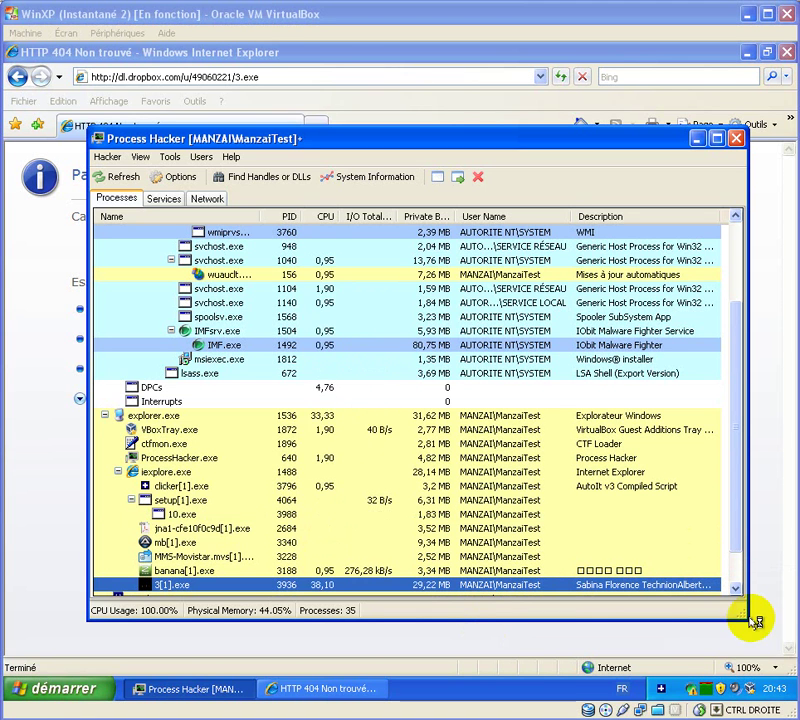
pyautogui.click(297, 697)
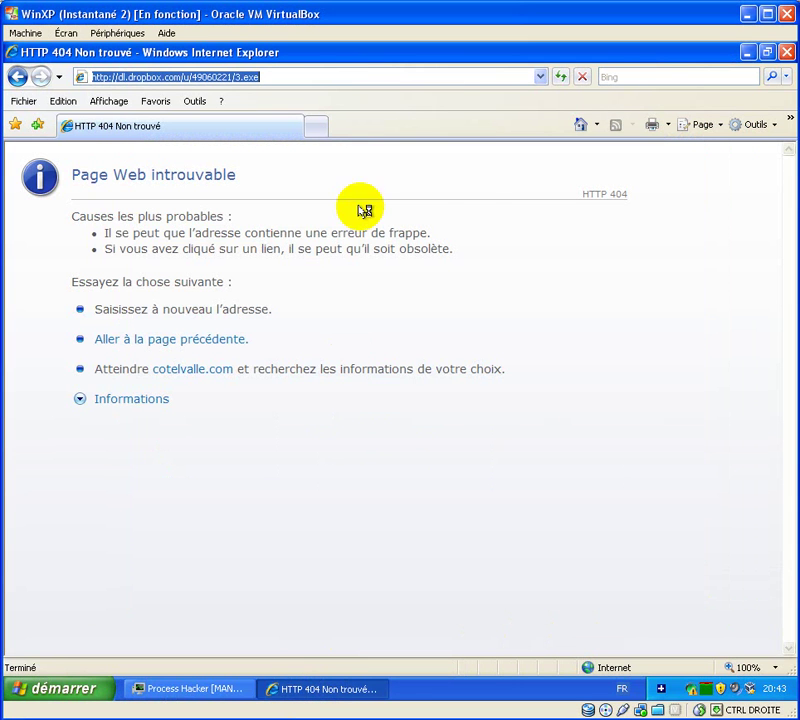
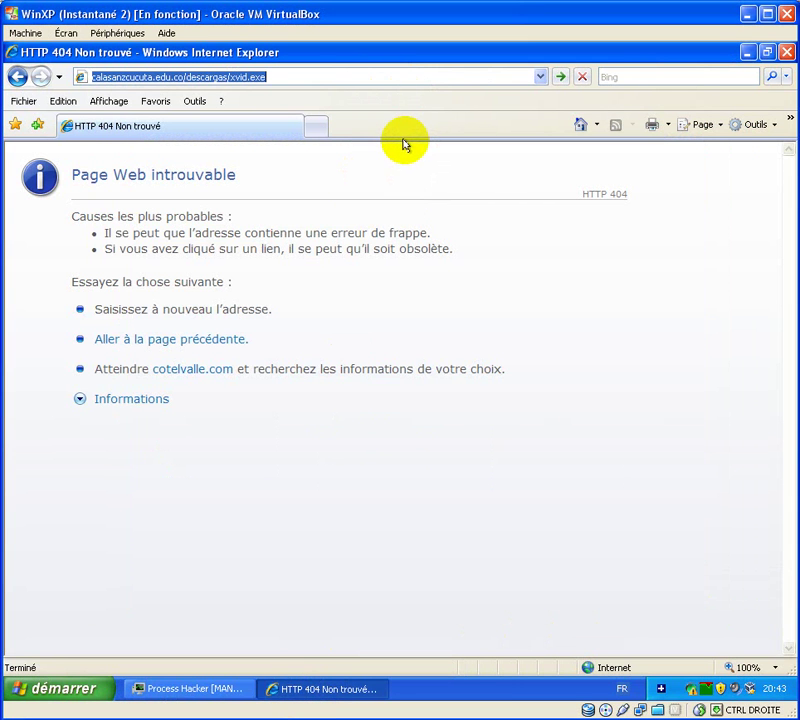
# Step: Load calasanzcucuta.edu.co/descargas/xvid.exe and run the downloaded file despite the unknown publisher
pyautogui.click(559, 77)
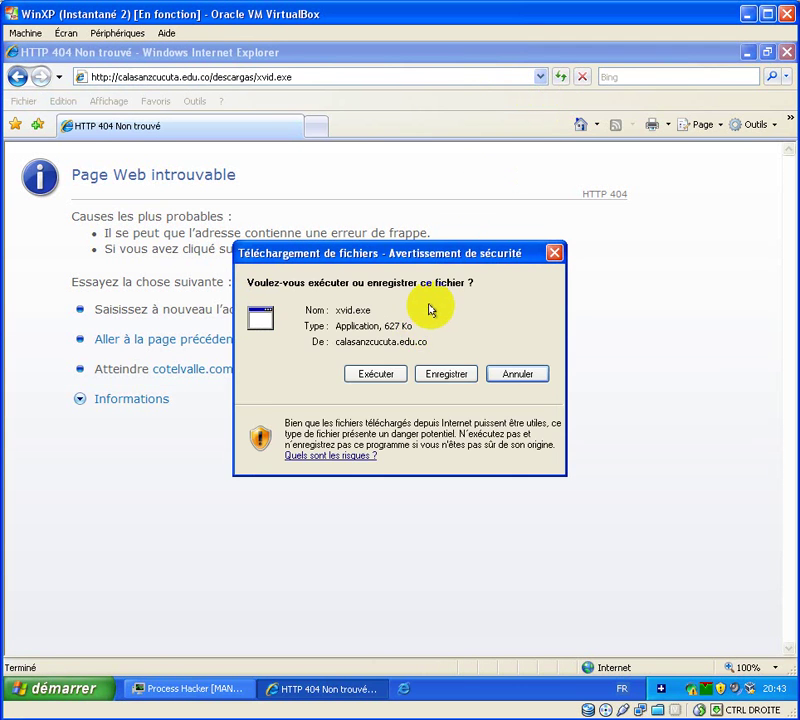
pyautogui.click(377, 373)
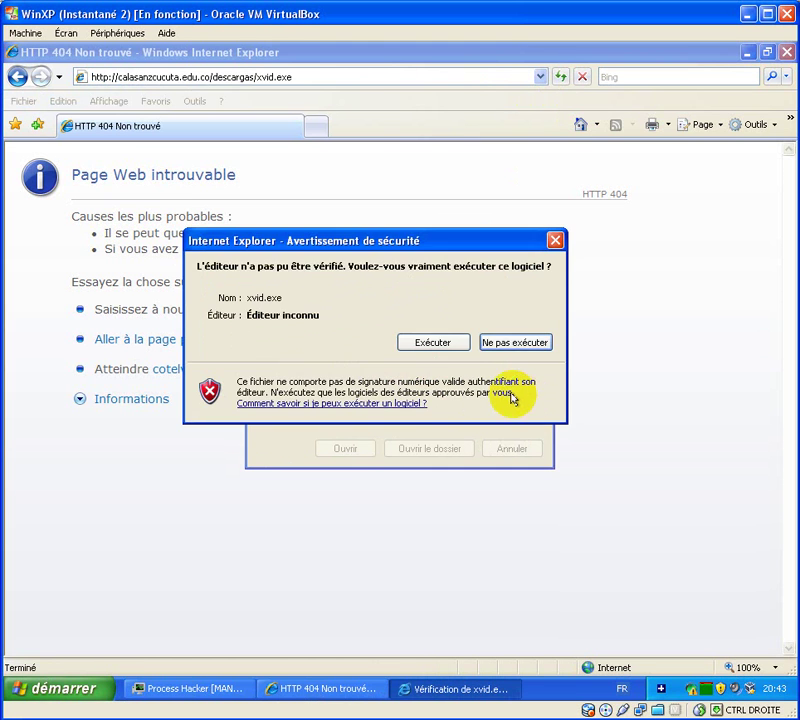
pyautogui.click(446, 345)
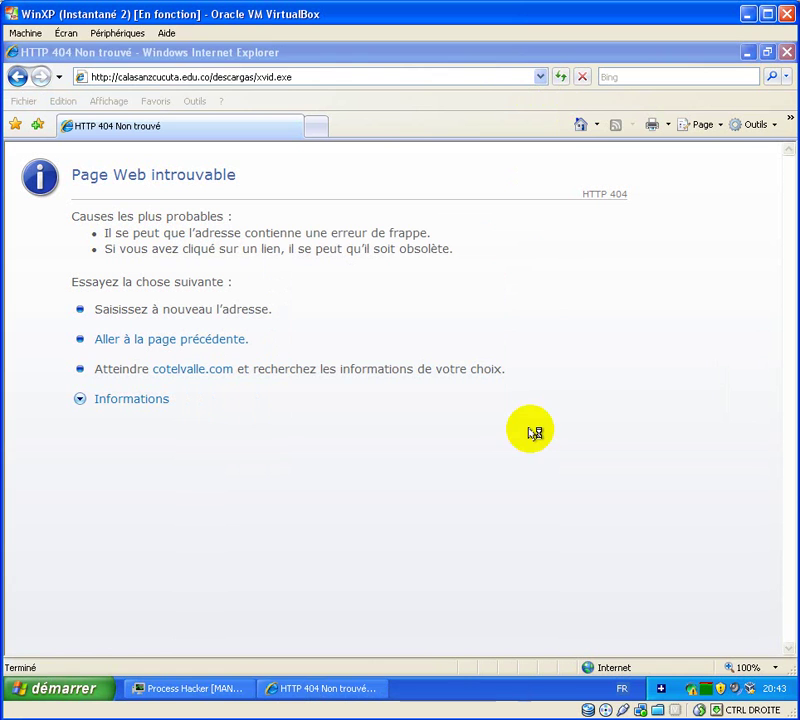
# Step: Switch to Process Hacker and examine the processes under iexplore.exe, including the child process of xvid[1].exe
pyautogui.click(210, 689)
pyautogui.click(228, 527)
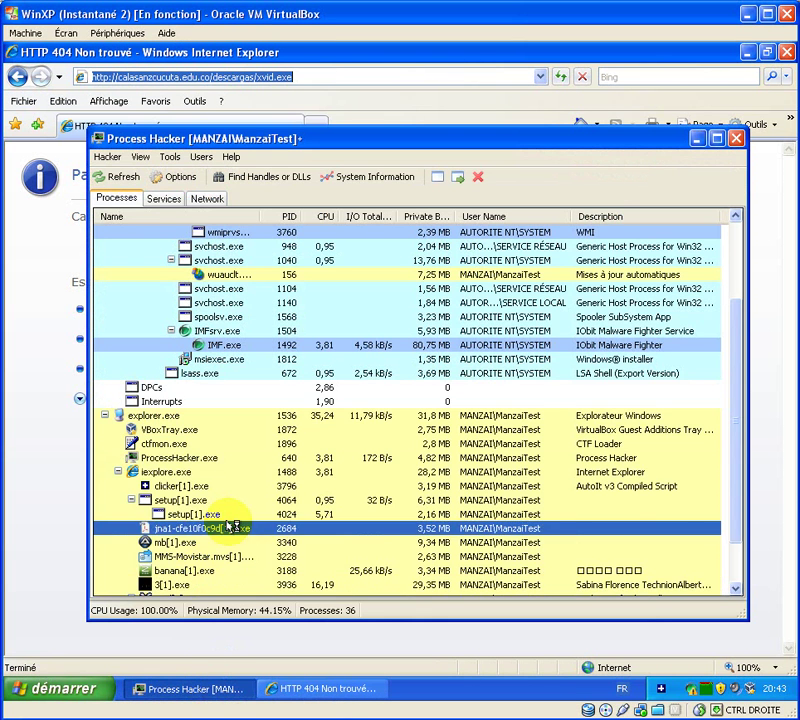
pyautogui.scroll(-2, 229, 526)
pyautogui.click(188, 543)
pyautogui.click(189, 555)
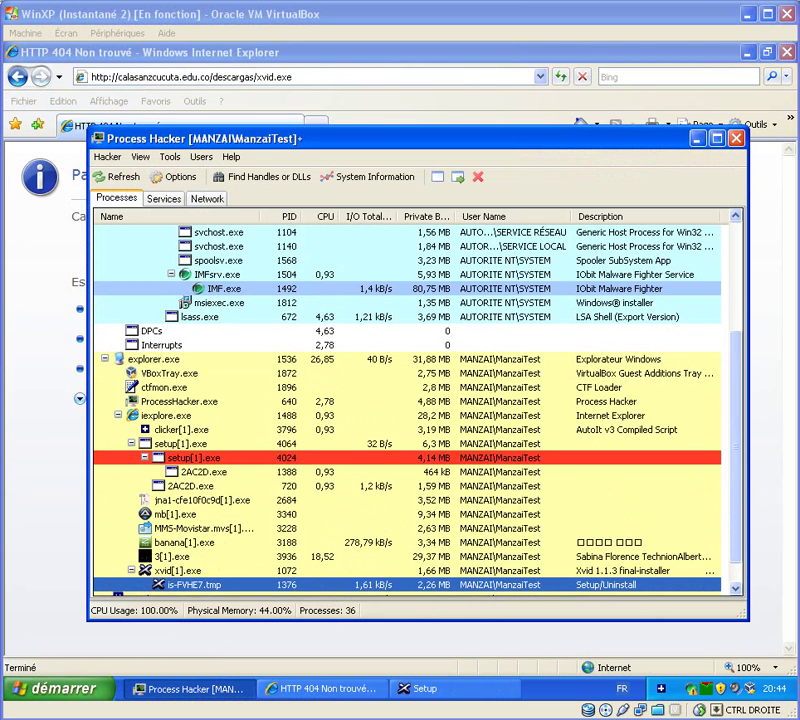
# Step: Install Xvid in C:\Program Files\Xvid, accepting the license agreement and keeping the option to decode all supported FourCCs
pyautogui.click(428, 688)
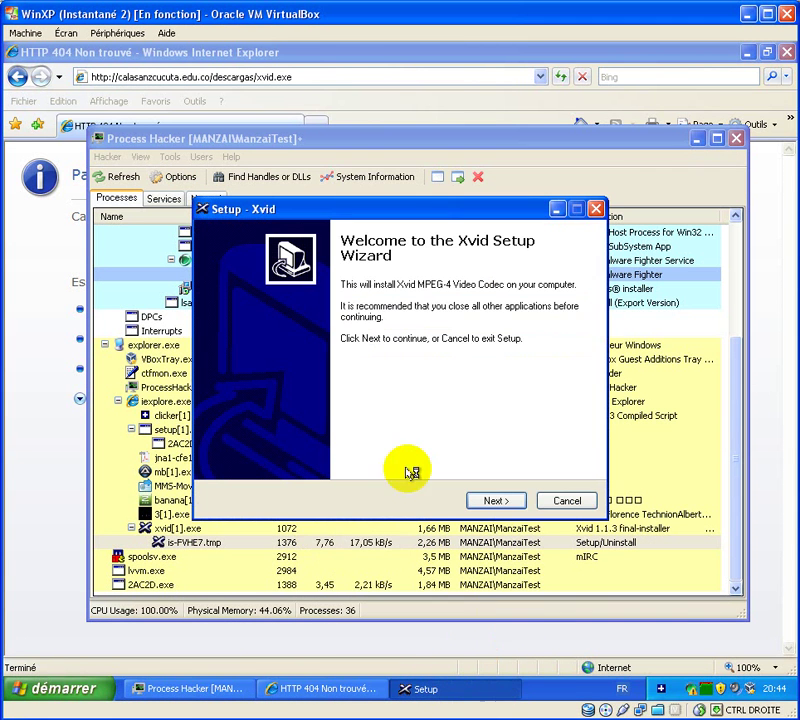
pyautogui.click(496, 500)
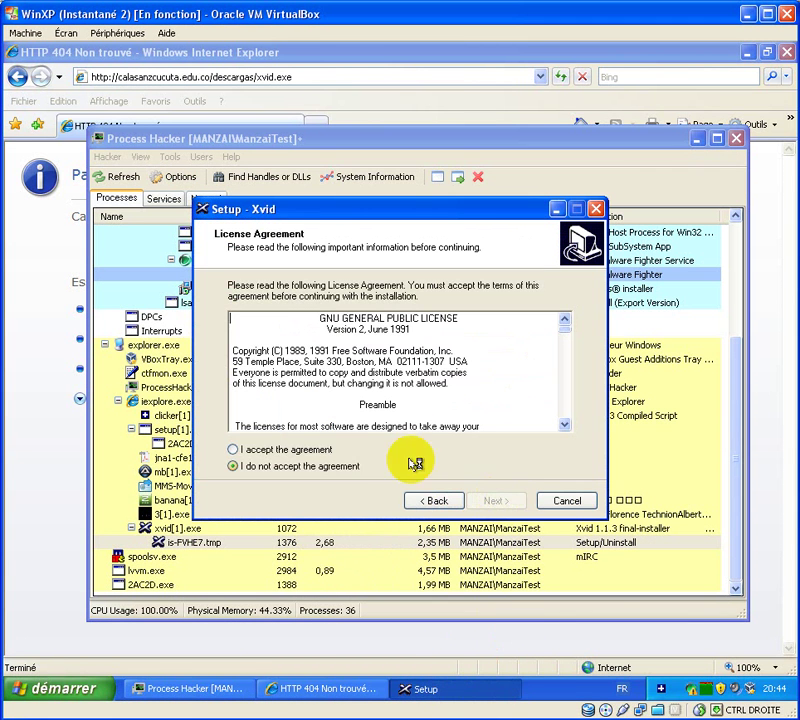
pyautogui.click(327, 450)
pyautogui.click(493, 500)
pyautogui.click(493, 500)
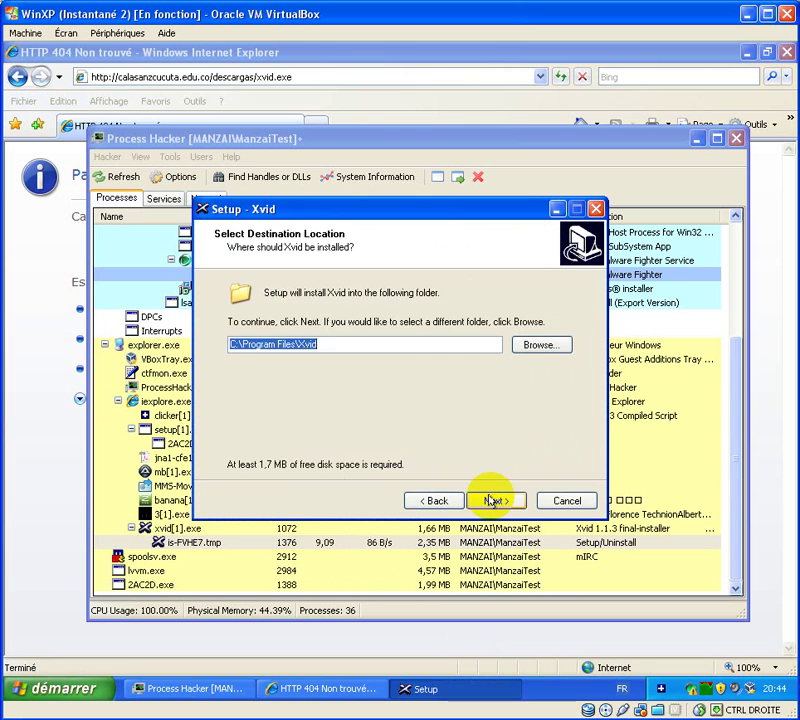
pyautogui.click(493, 500)
pyautogui.click(493, 500)
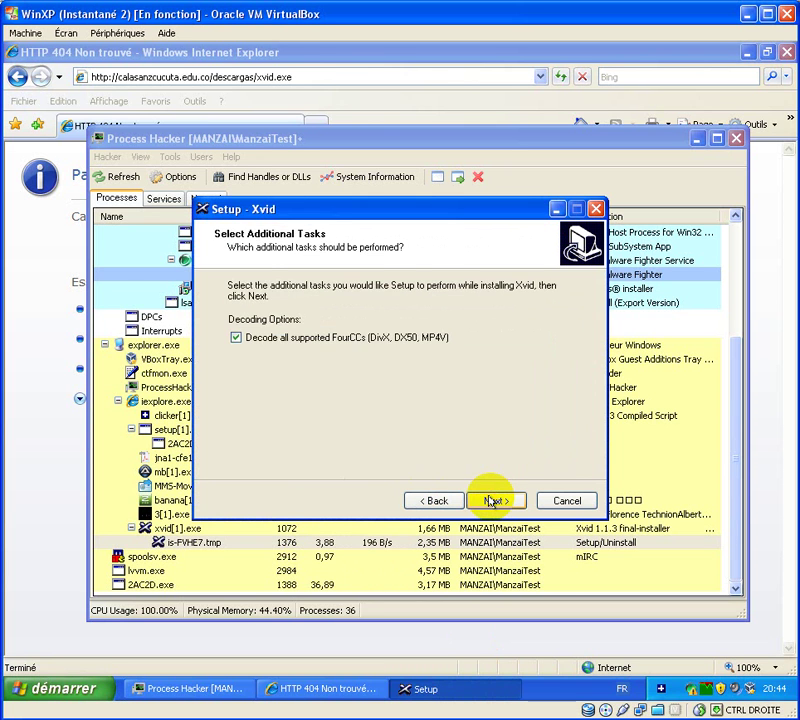
pyautogui.click(493, 500)
pyautogui.click(493, 500)
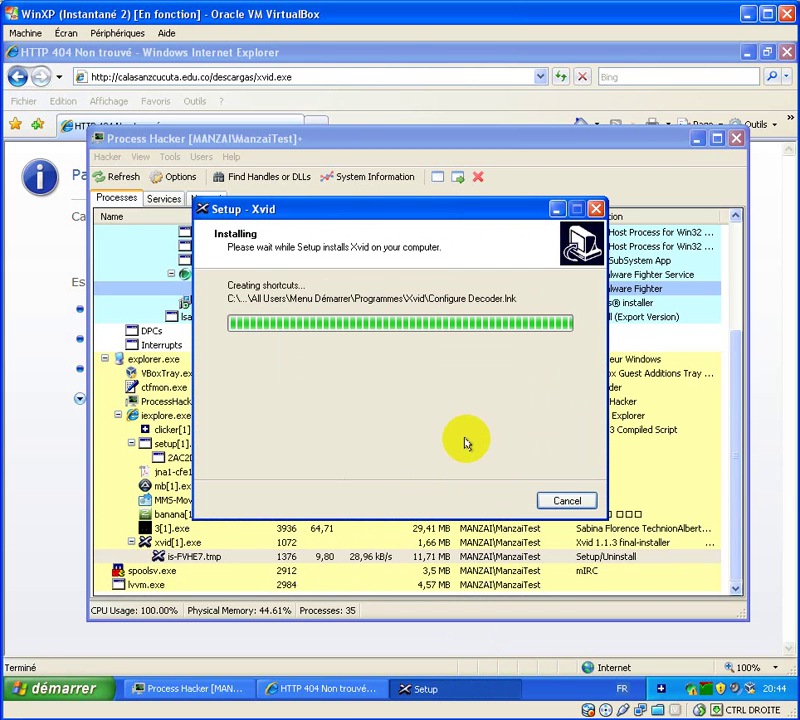
# Step: Load comerlandia.com/tienda/jiBg1b4.exe in Internet Explorer and run the downloaded file, closing the finished Xvid setup wizard
pyautogui.click(514, 102)
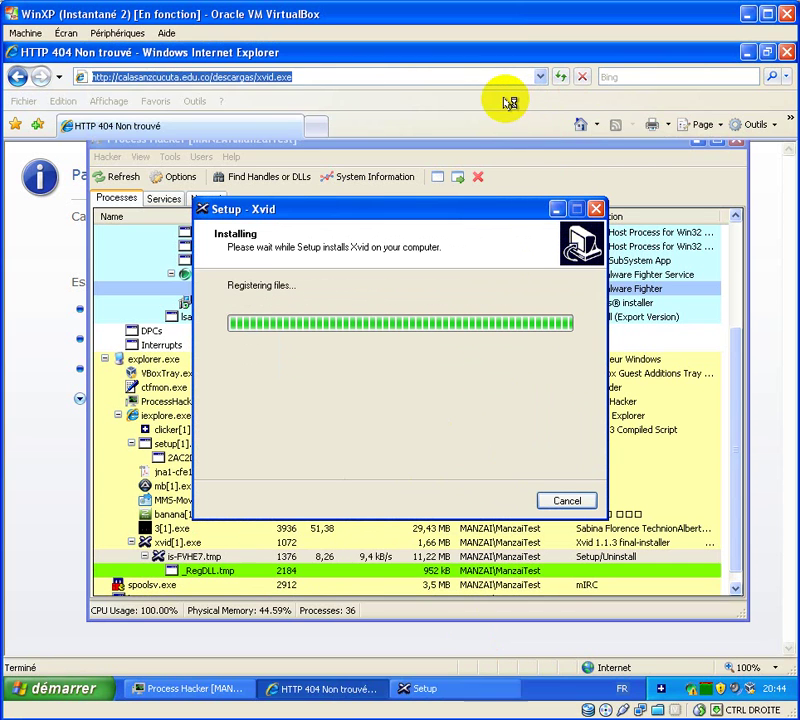
pyautogui.rightClick(436, 75)
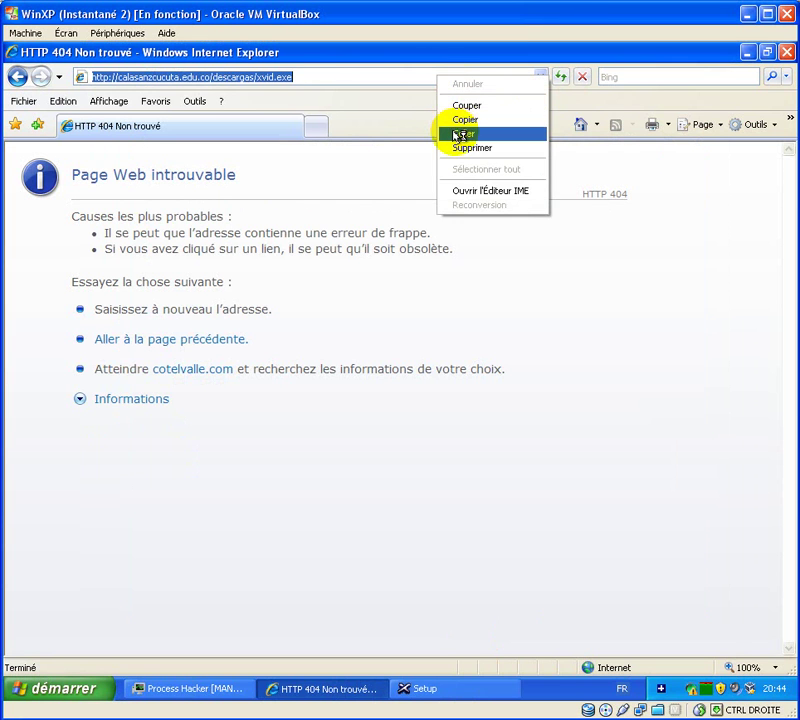
pyautogui.click(461, 132)
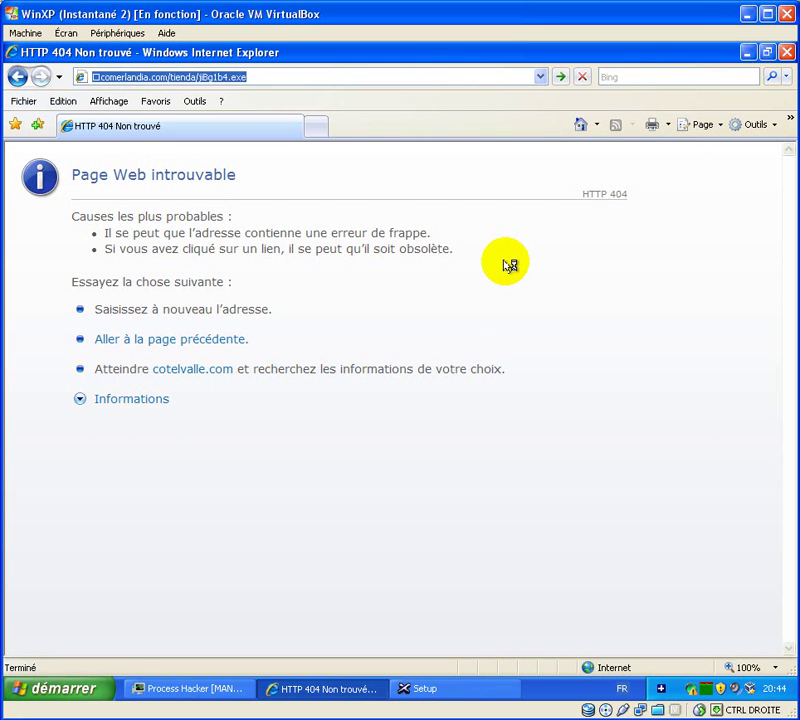
pyautogui.press('Return')
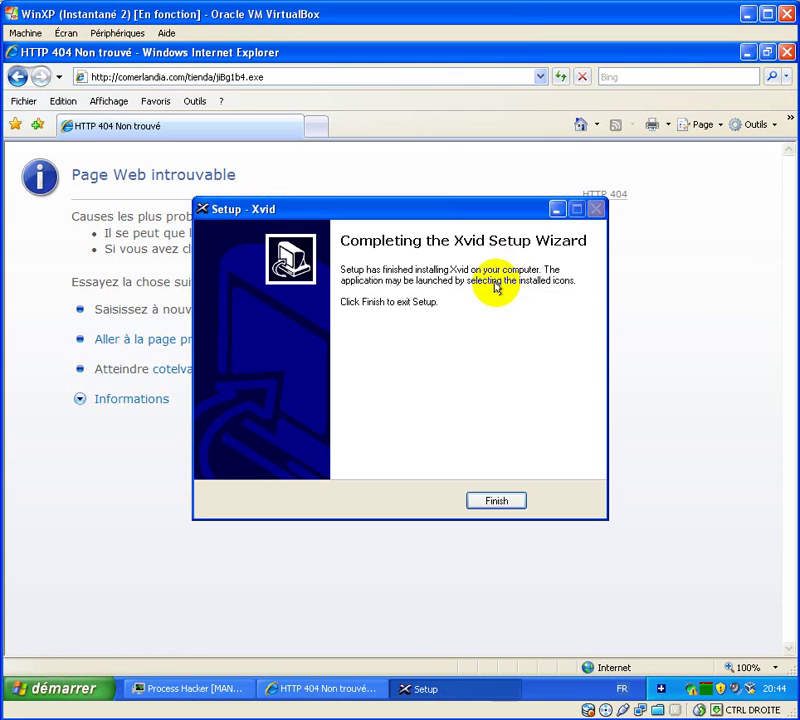
pyautogui.click(497, 502)
pyautogui.click(368, 374)
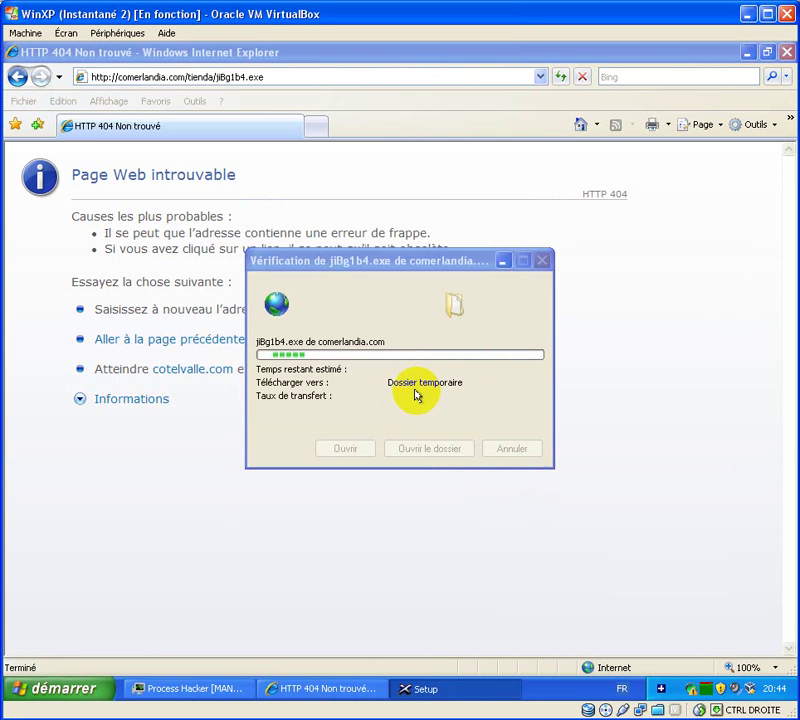
pyautogui.click(457, 367)
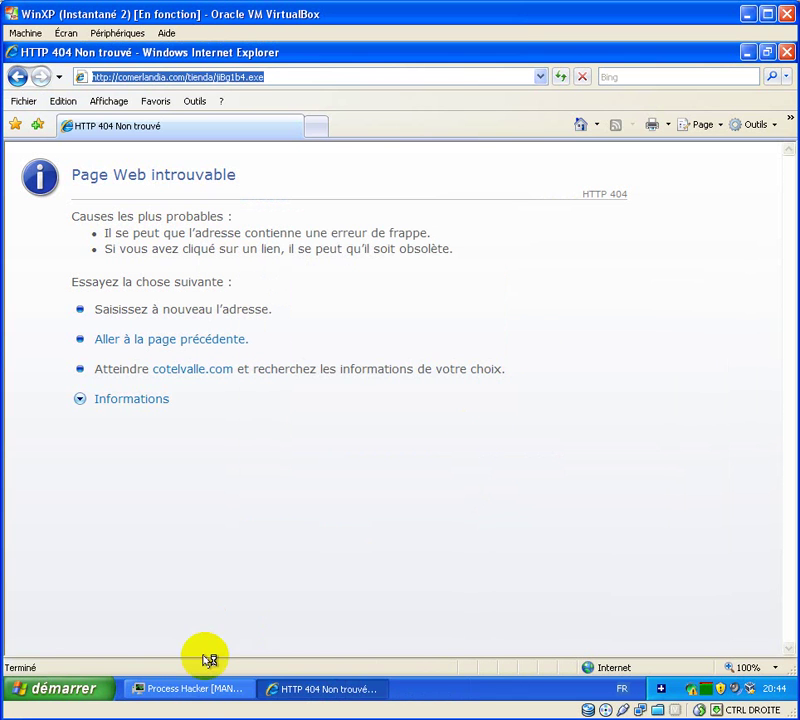
# Step: Switch to Process Hacker and examine the spoolsv.exe (mIRC) and 3[1].exe processes
pyautogui.click(205, 688)
pyautogui.click(246, 585)
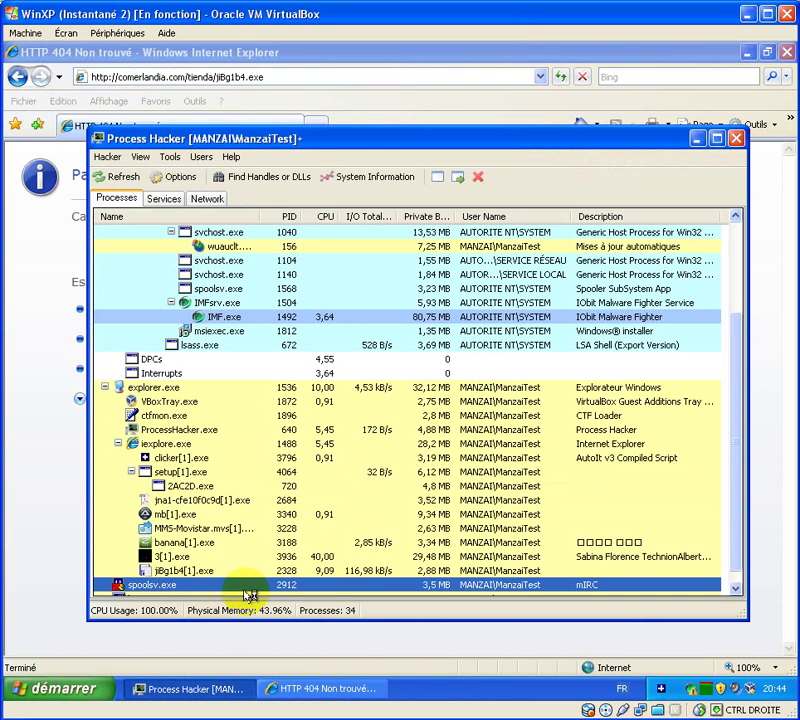
pyautogui.click(237, 557)
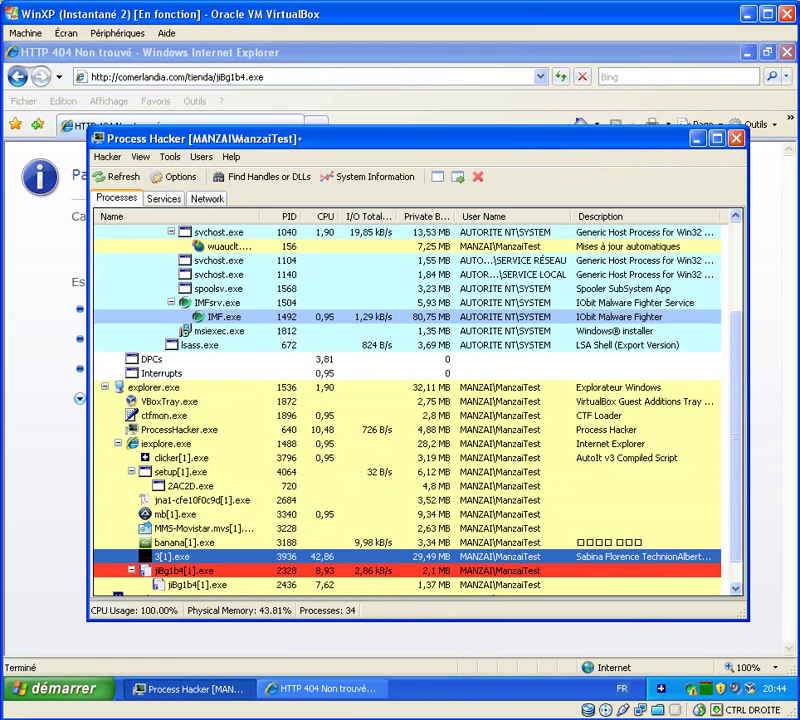
# Step: Switch to Internet Explorer and load antispyware.com
pyautogui.click(417, 95)
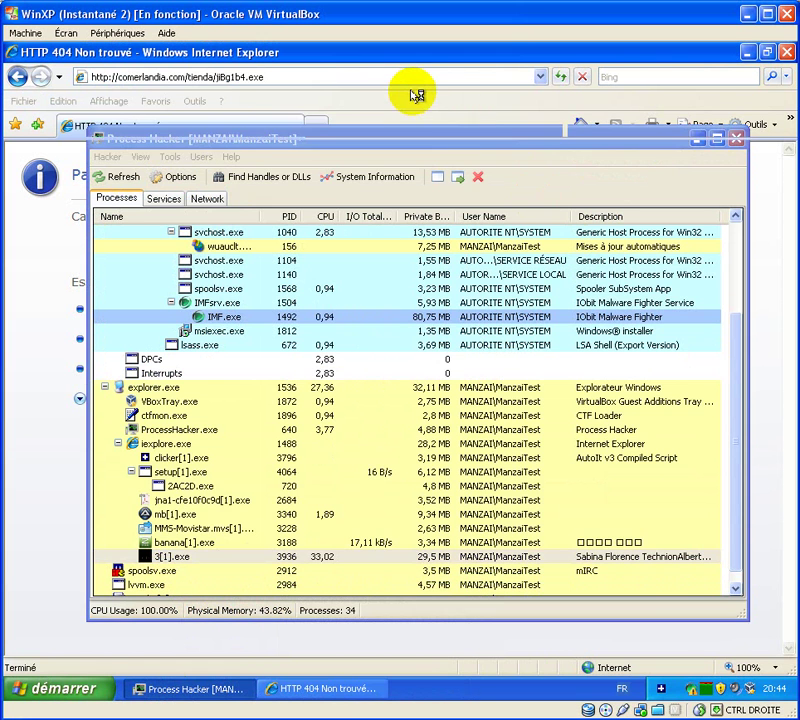
pyautogui.click(380, 72)
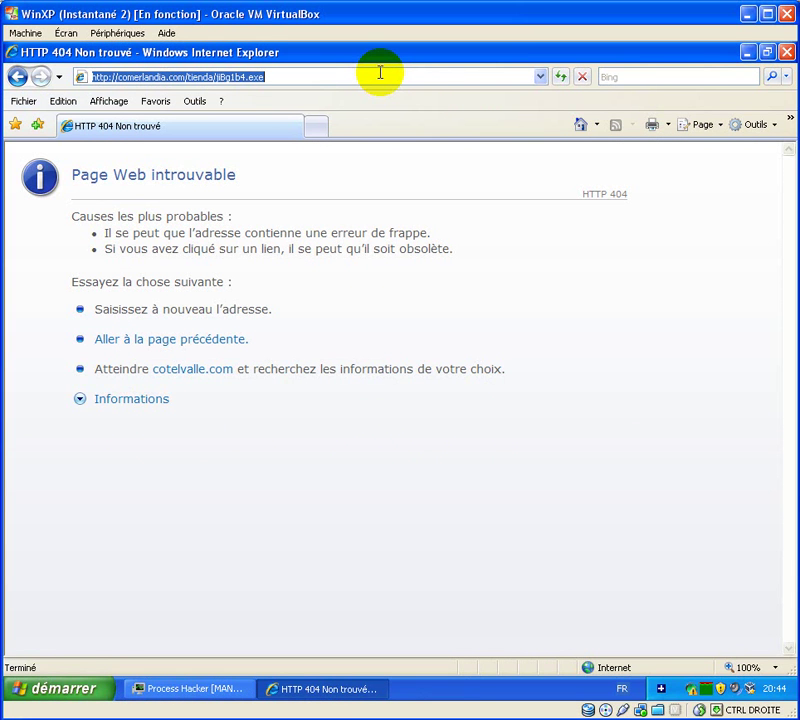
pyautogui.write('antispyware.com')
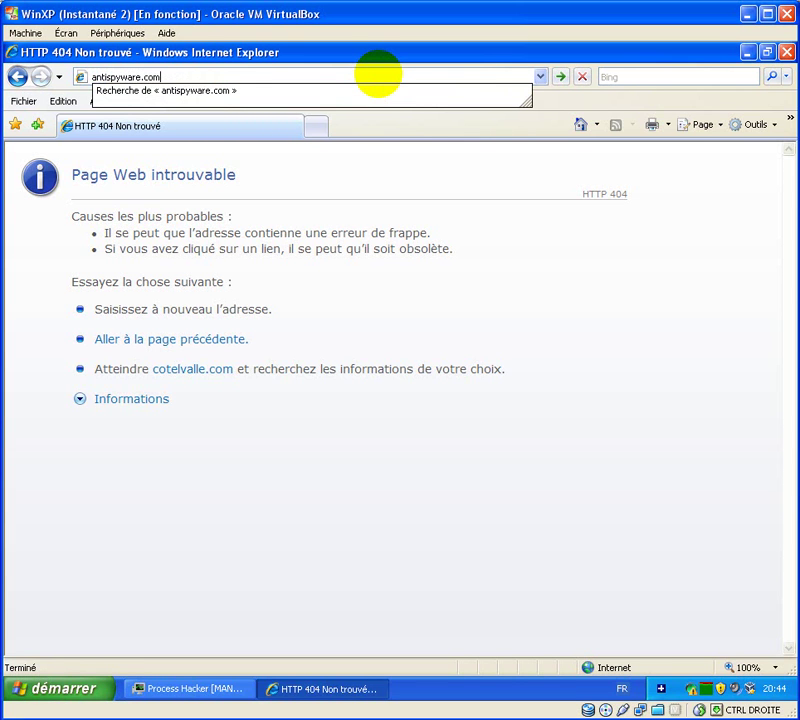
pyautogui.click(379, 75)
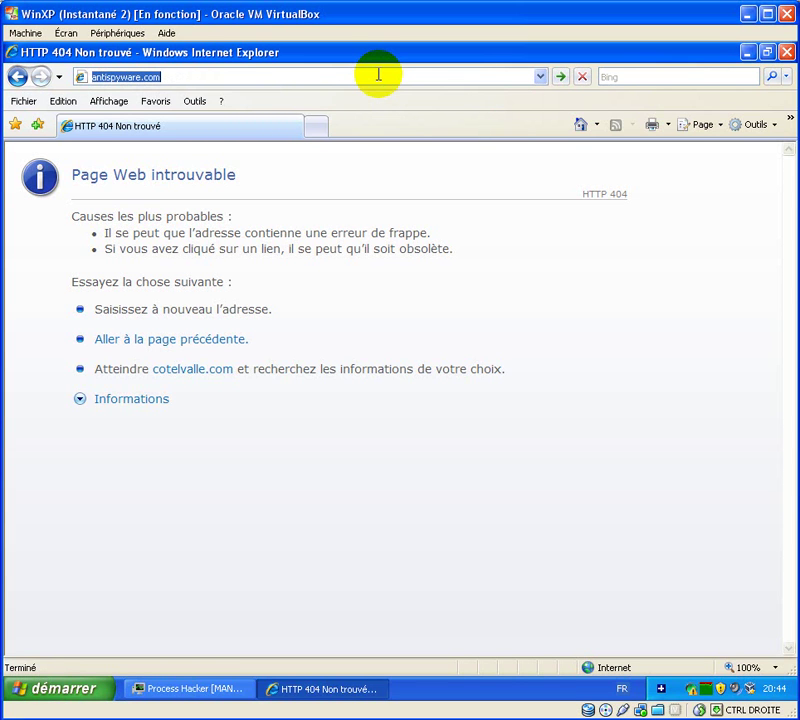
pyautogui.press('Return')
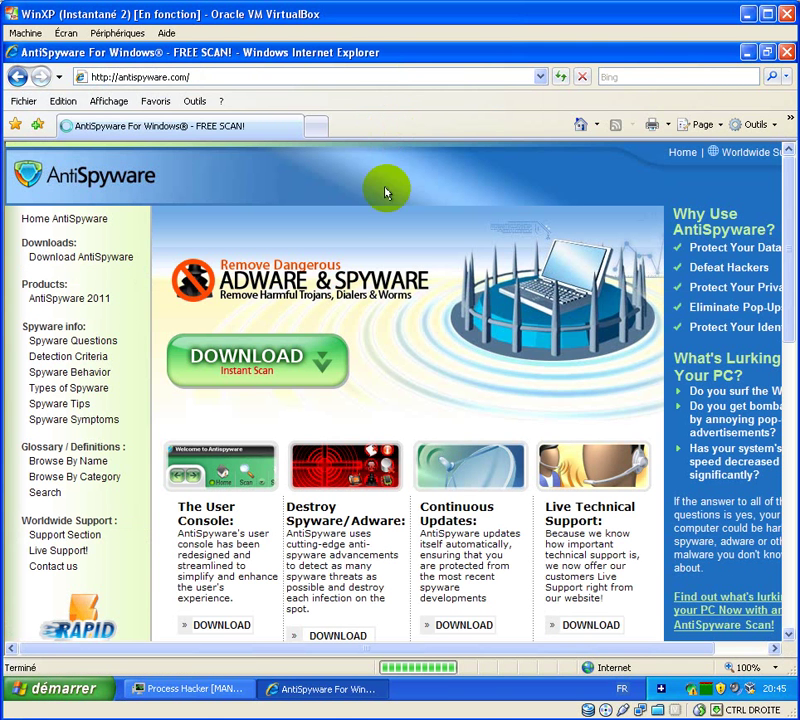
# Step: Download AntiSpyware from antispyware.com, choosing to run setupxv.exe directly
pyautogui.click(355, 352)
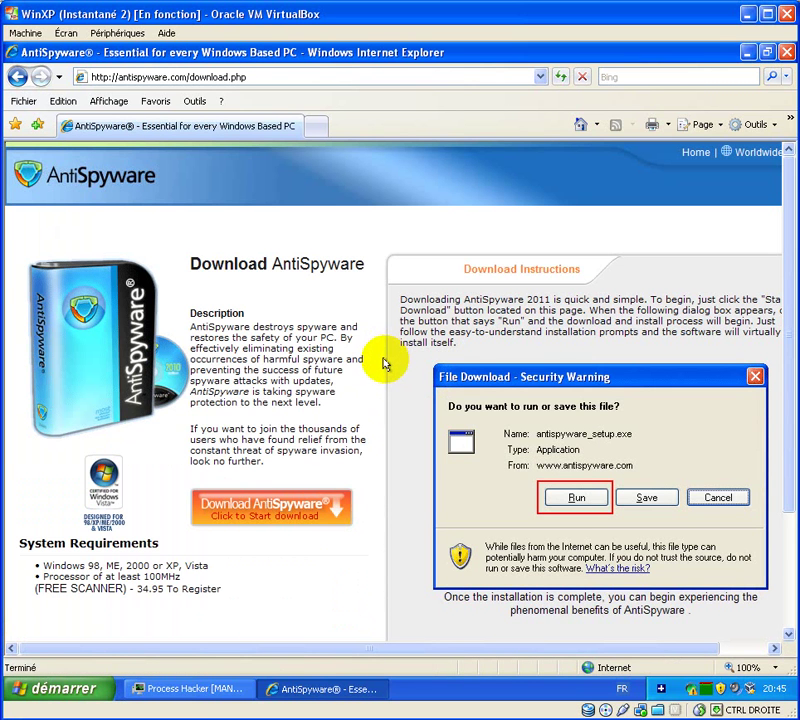
pyautogui.click(277, 505)
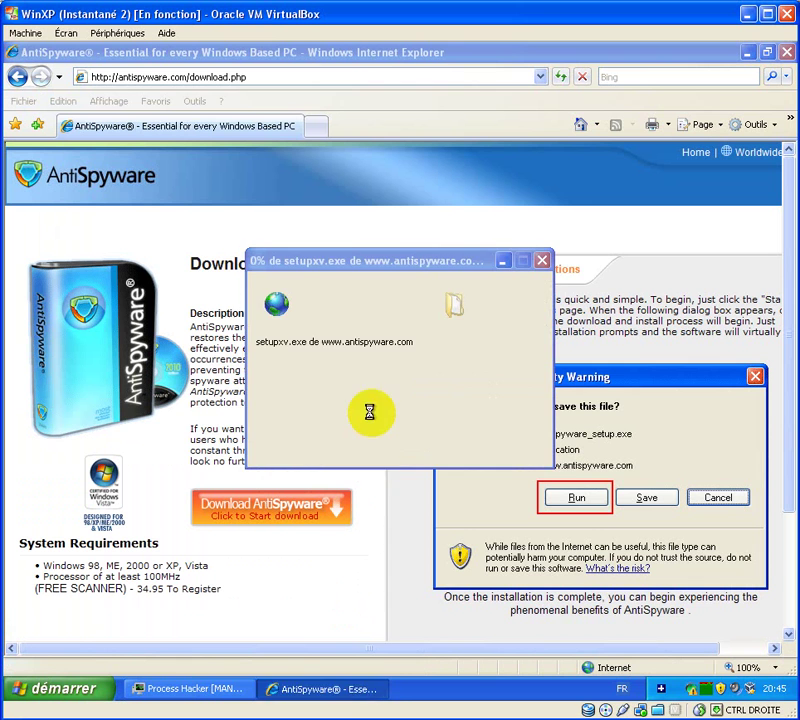
pyautogui.click(374, 375)
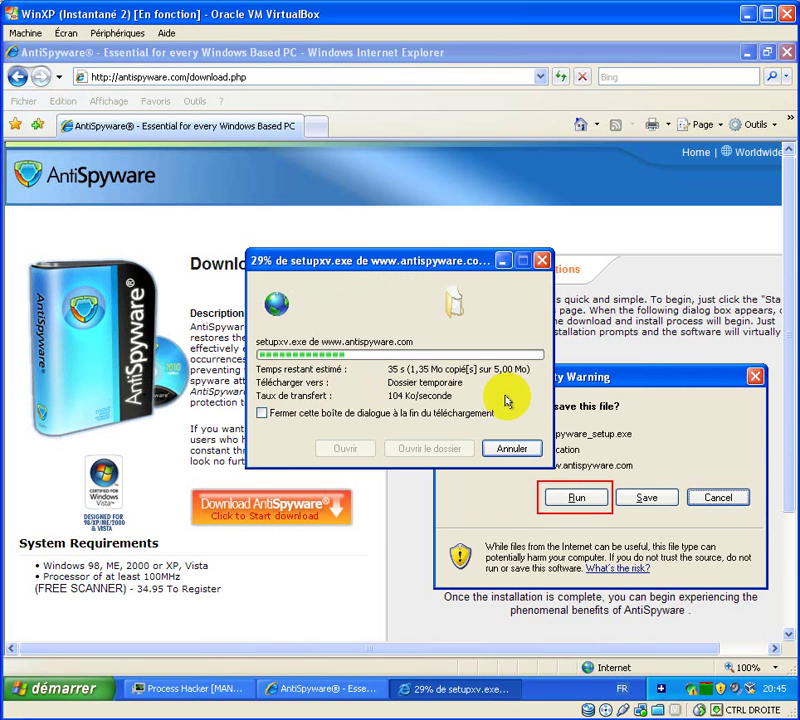
# Step: Load keygenguru.com in the main browser window while setupxv.exe downloads
pyautogui.click(625, 342)
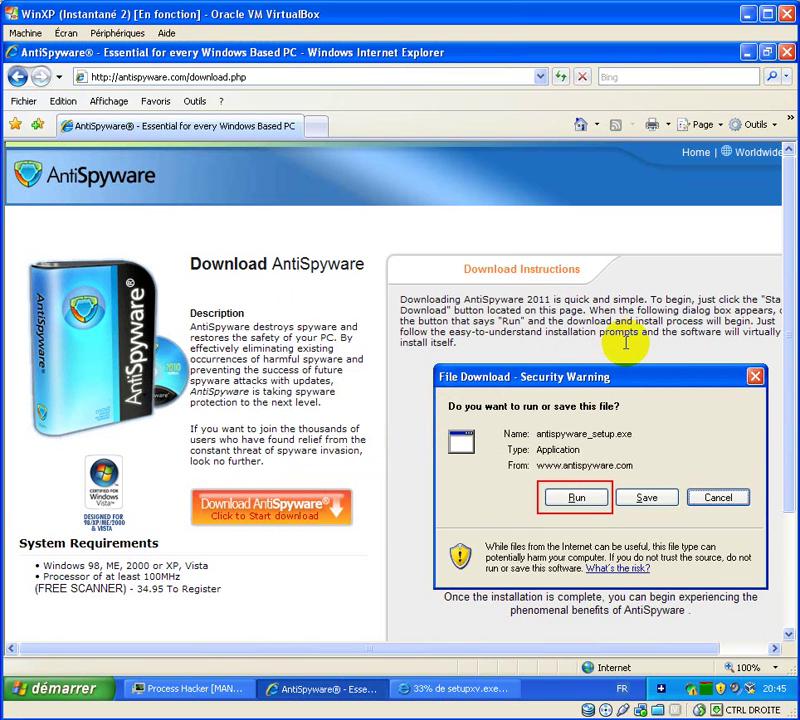
pyautogui.click(361, 76)
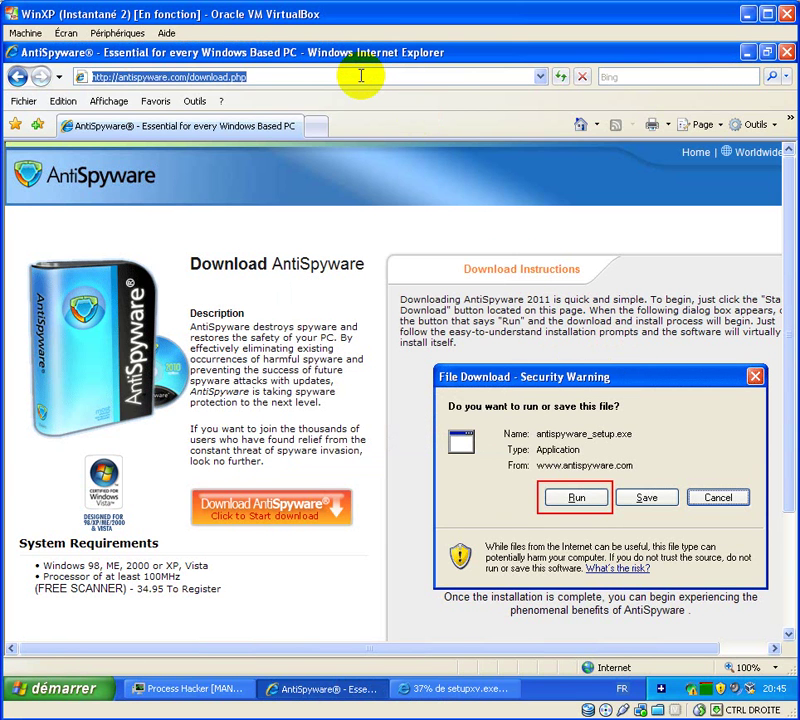
pyautogui.write('keygenguru.com')
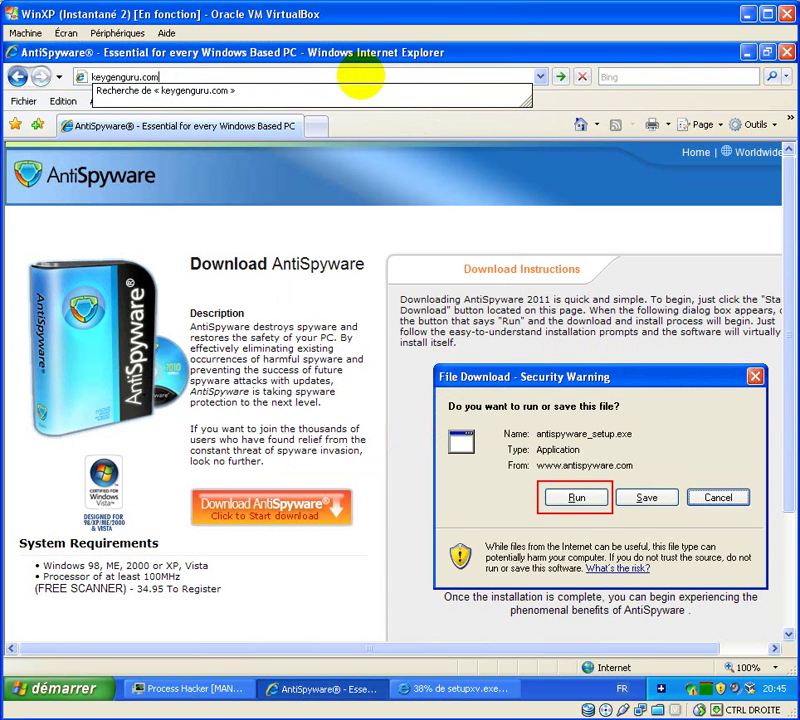
pyautogui.press('Return')
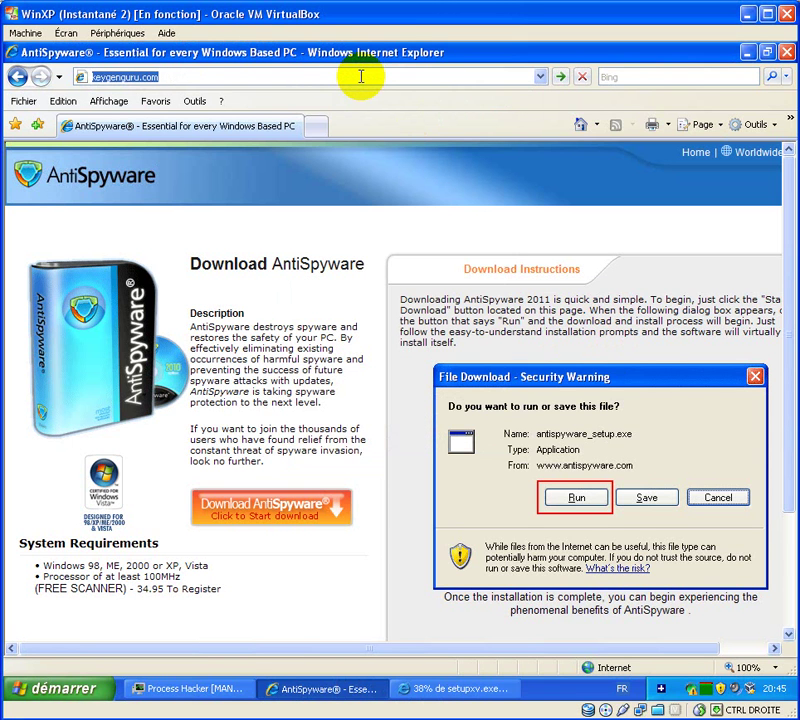
pyautogui.press('Return')
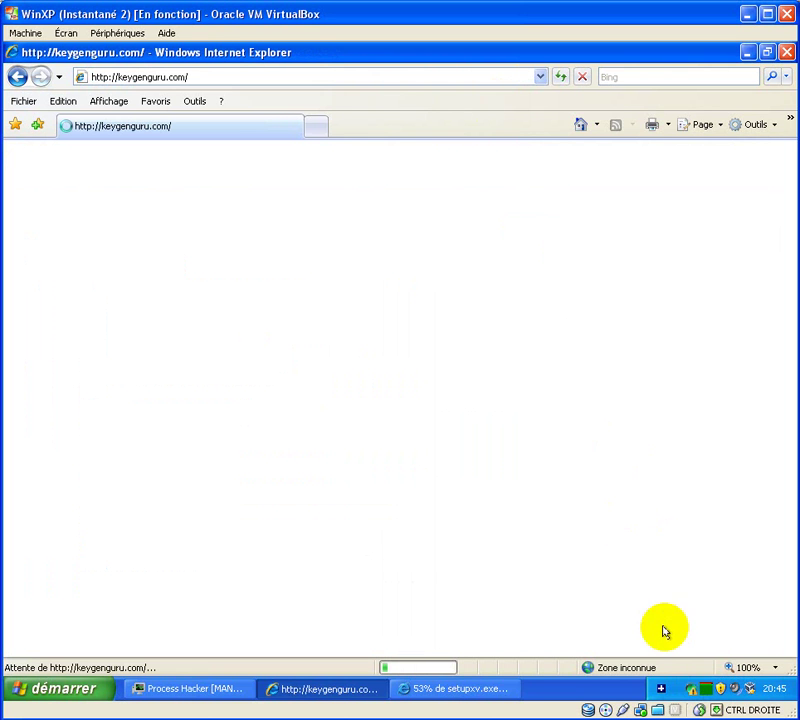
# Step: Open the Microsoft Office 2010 (x64) Beta 2 and Windows 7 Ultimate E OEM pages, closing the separate windows they load in
pyautogui.moveTo(712, 688)
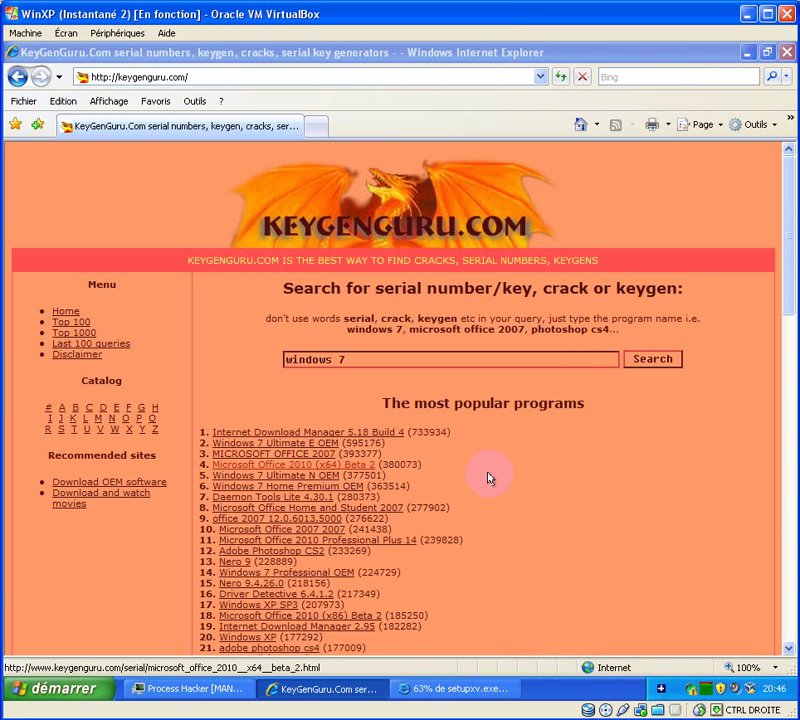
pyautogui.click(488, 478)
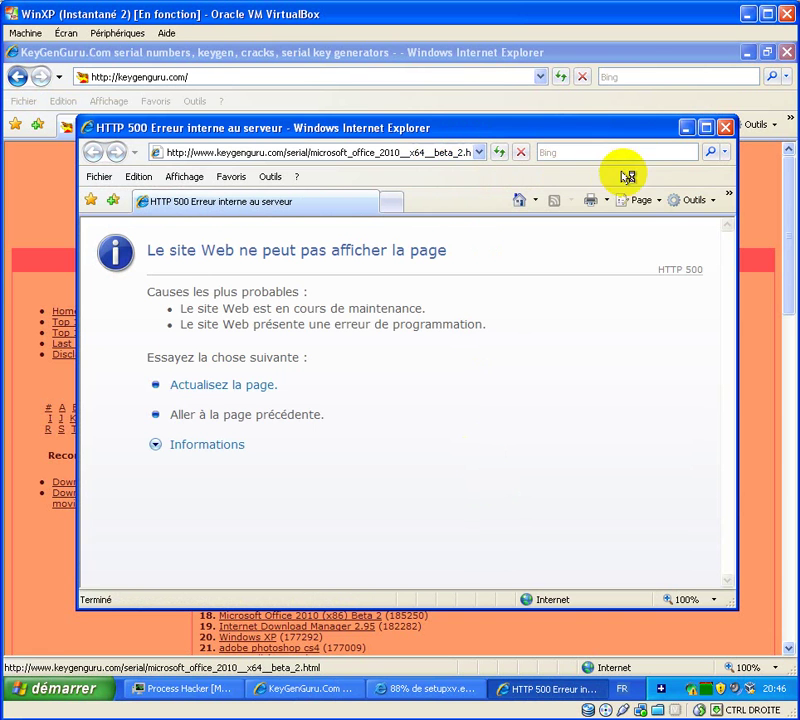
pyautogui.click(725, 128)
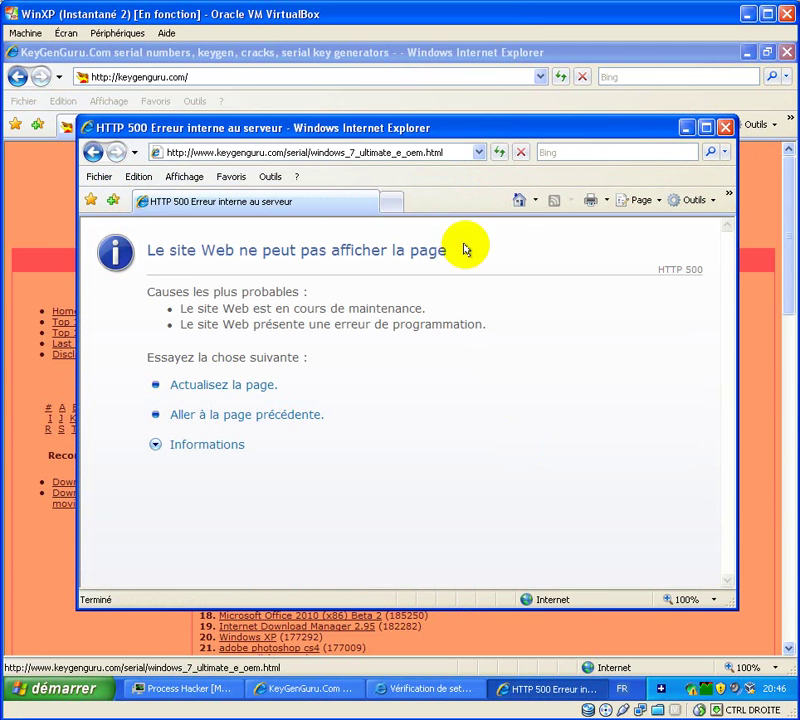
pyautogui.click(723, 129)
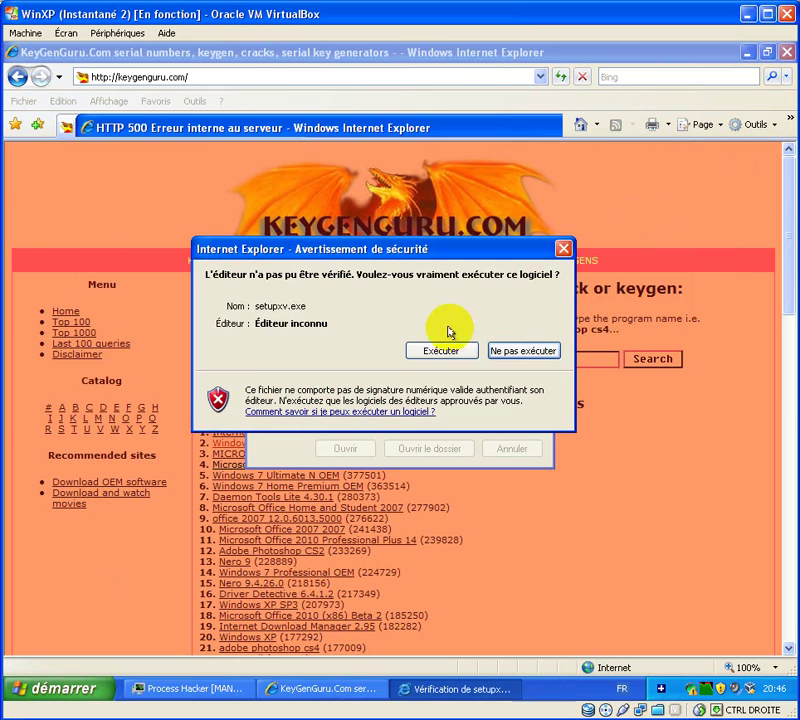
# Step: Allow setupxv.exe from the unknown publisher to run and examine its processes and banana[1].exe in Process Hacker
pyautogui.click(425, 350)
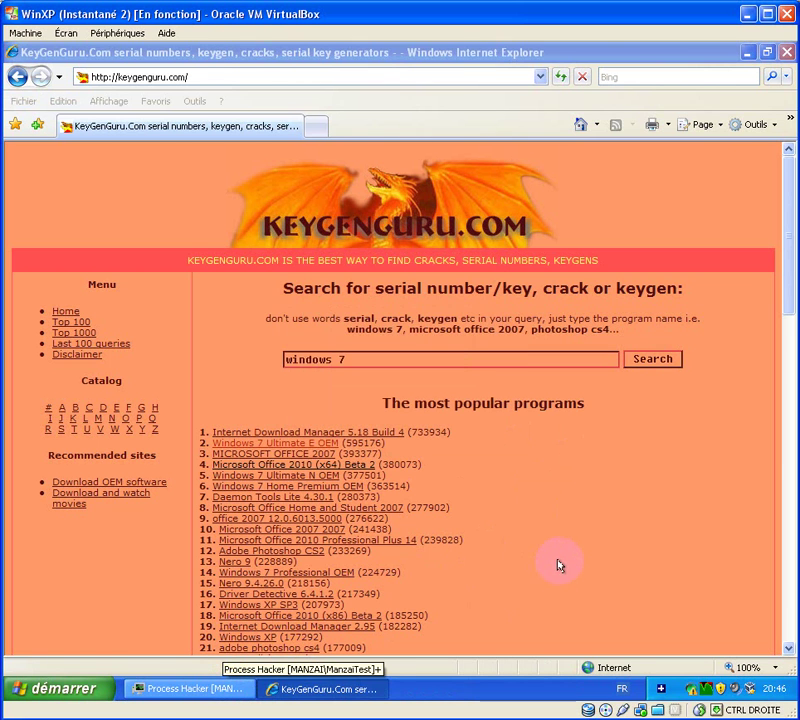
pyautogui.click(235, 689)
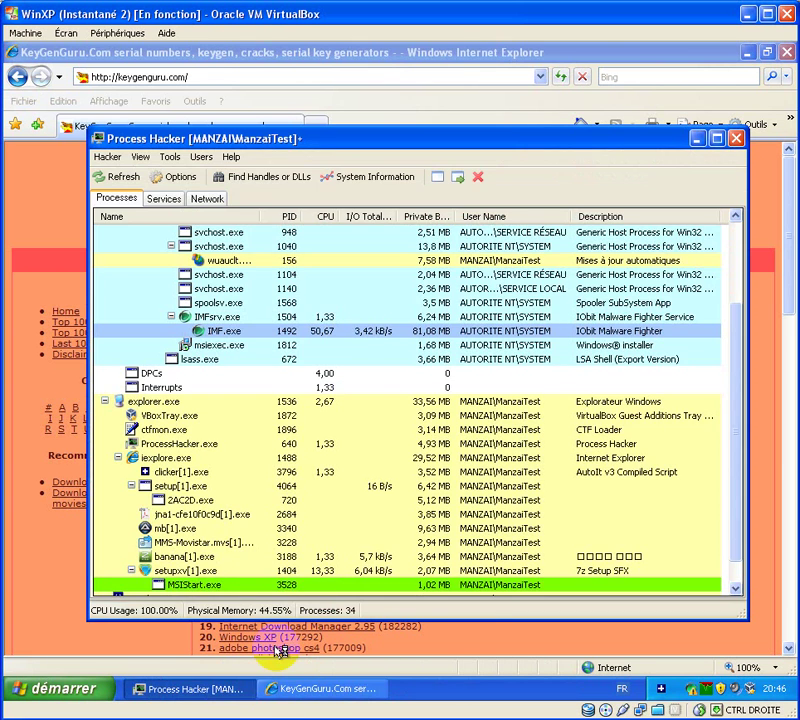
pyautogui.click(232, 690)
pyautogui.click(232, 690)
pyautogui.click(210, 556)
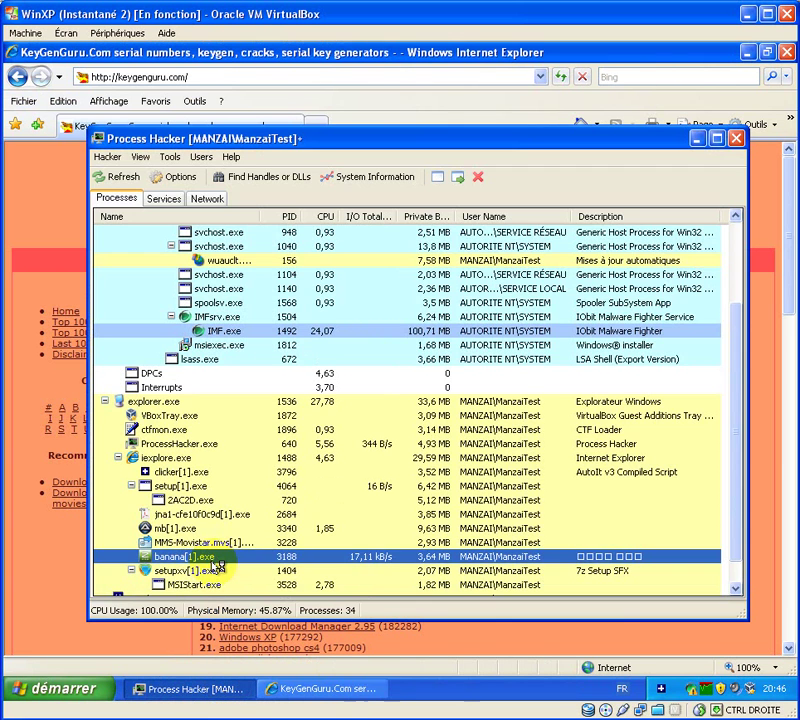
pyautogui.scroll(-1, 216, 565)
pyautogui.click(214, 557)
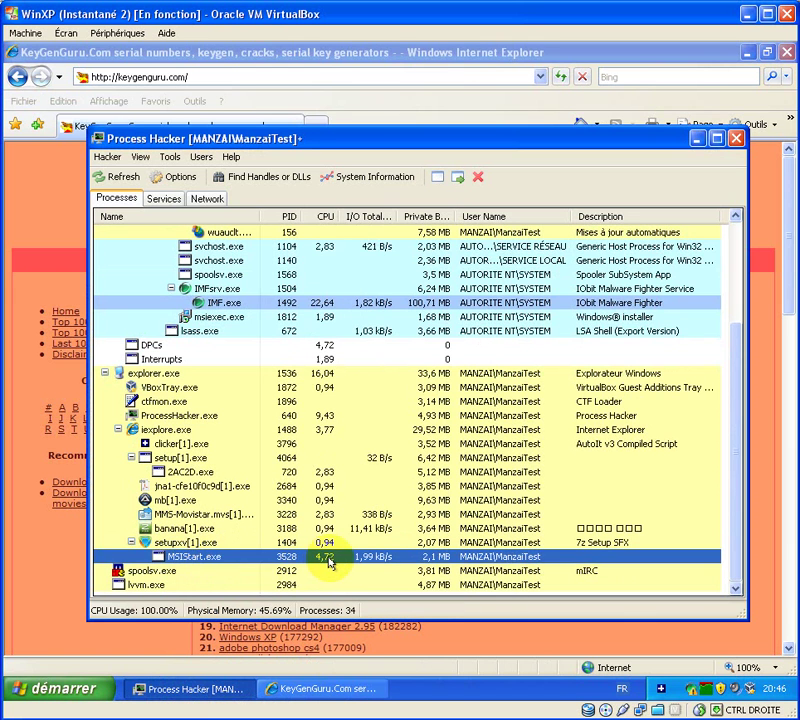
pyautogui.click(310, 572)
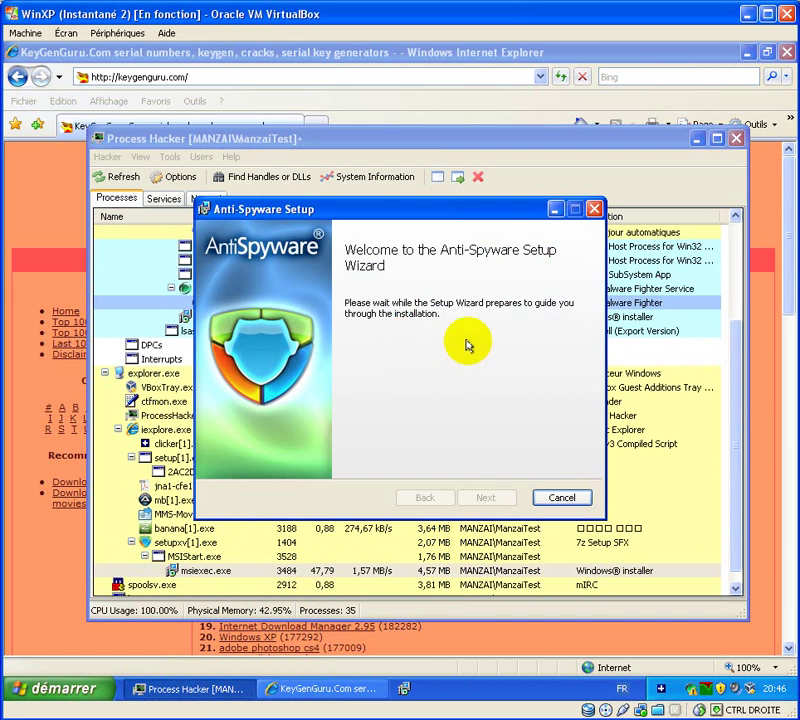
# Step: Install Anti-Spyware in C:\Program Files\Anti-Spyware\, accepting the license agreement
pyautogui.click(479, 500)
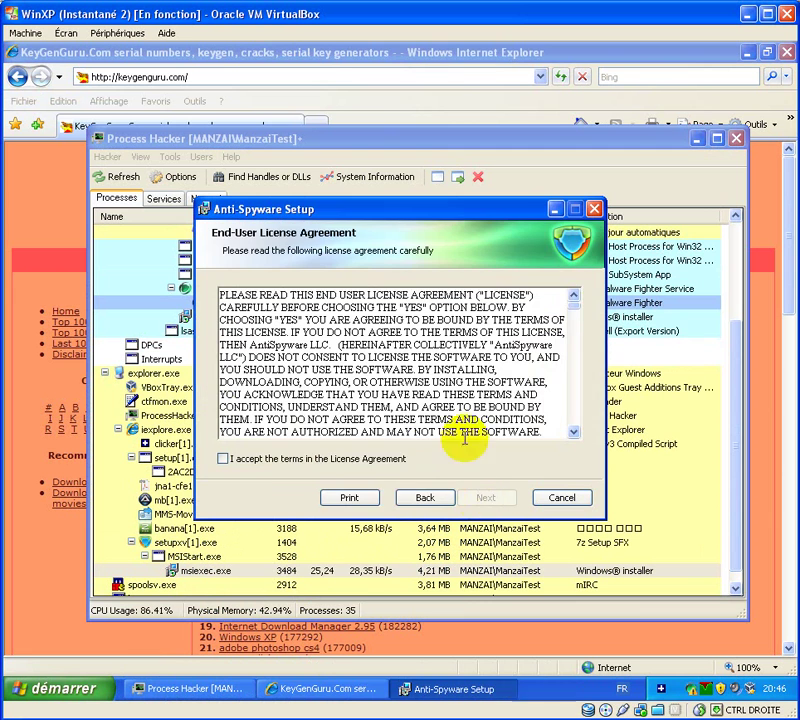
pyautogui.click(366, 460)
pyautogui.click(479, 498)
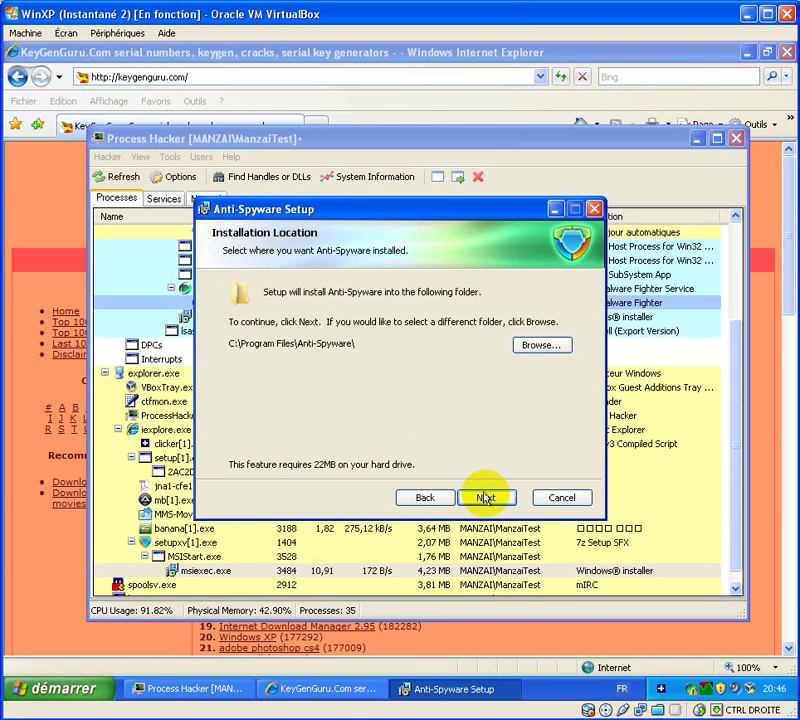
pyautogui.click(485, 497)
pyautogui.click(485, 497)
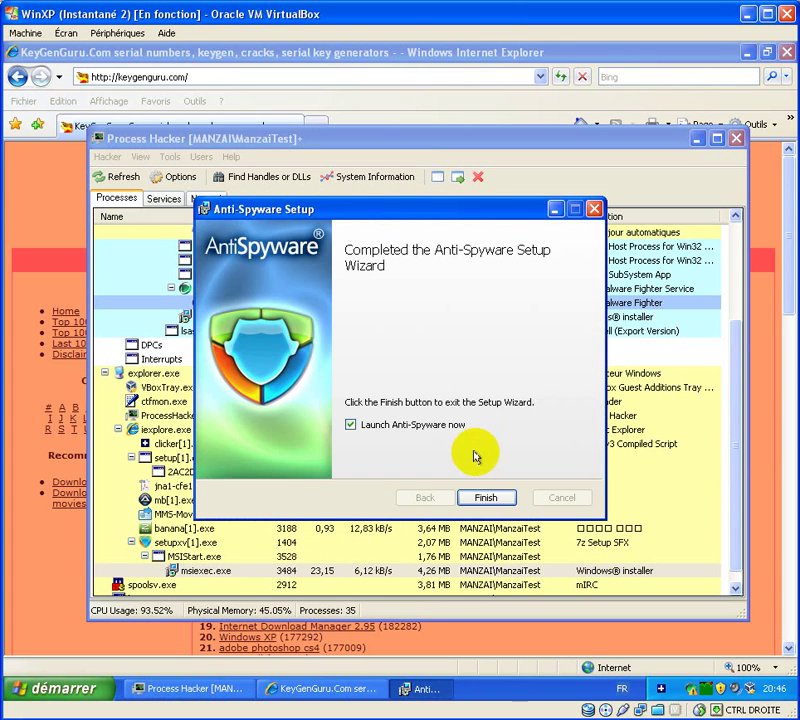
# Step: Examine the processes running under Internet Explorer in Process Hacker, from clicker[1].exe to msiexec.exe, and the separate lvvm.exe process
pyautogui.click(159, 478)
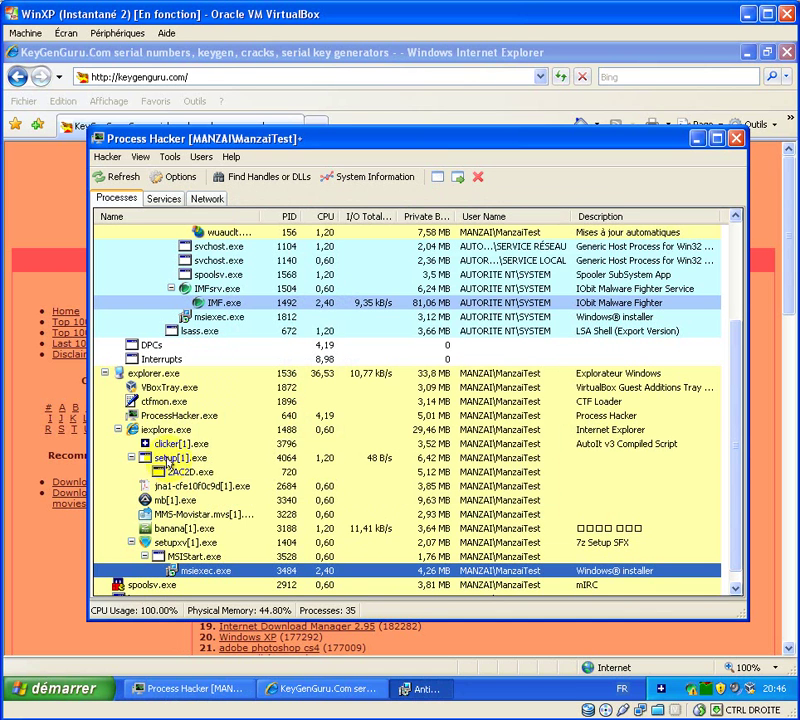
pyautogui.click(185, 471)
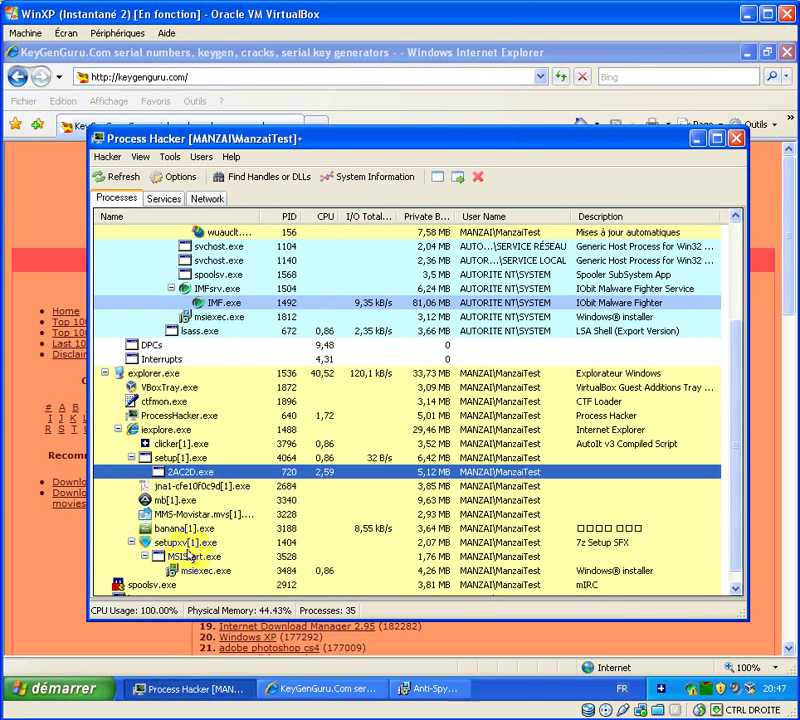
pyautogui.click(185, 447)
pyautogui.click(176, 458)
pyautogui.click(180, 472)
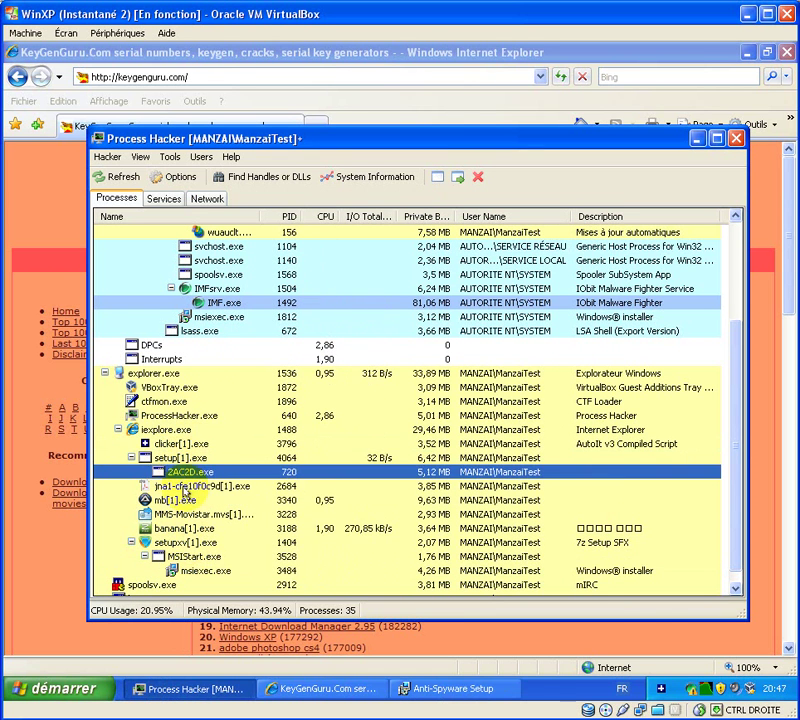
pyautogui.click(174, 486)
pyautogui.click(170, 501)
pyautogui.click(168, 514)
pyautogui.click(171, 528)
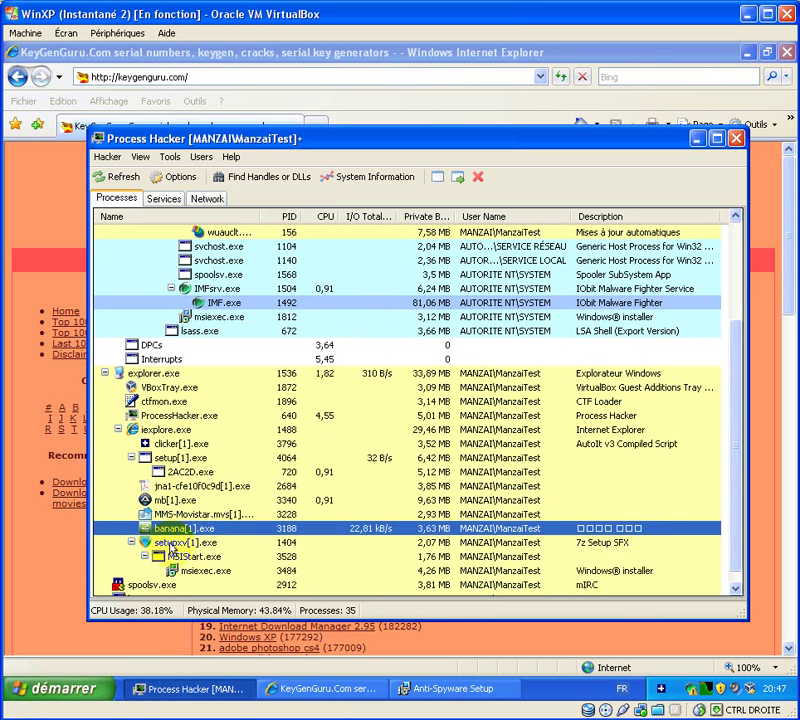
pyautogui.click(174, 543)
pyautogui.click(173, 556)
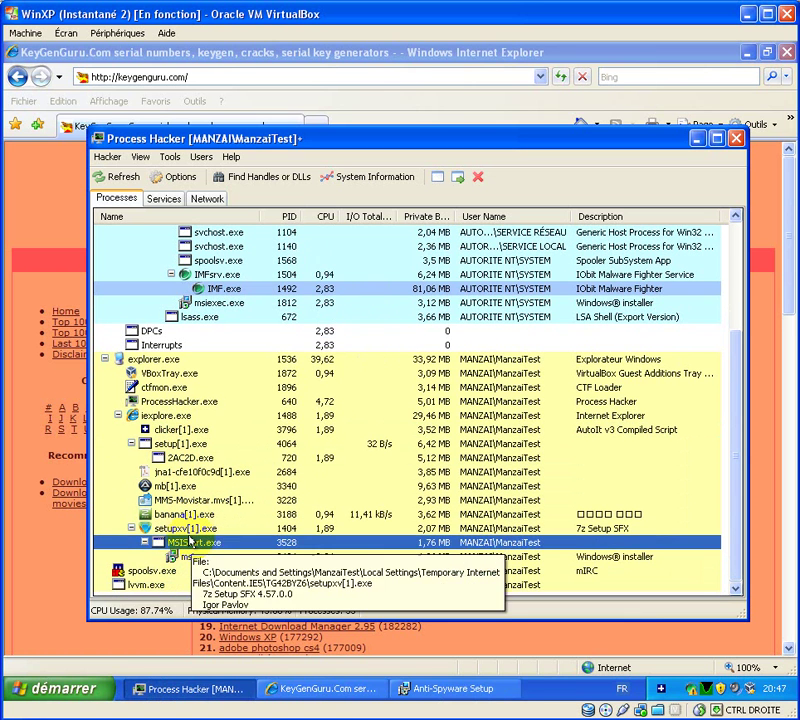
pyautogui.click(168, 571)
pyautogui.click(330, 584)
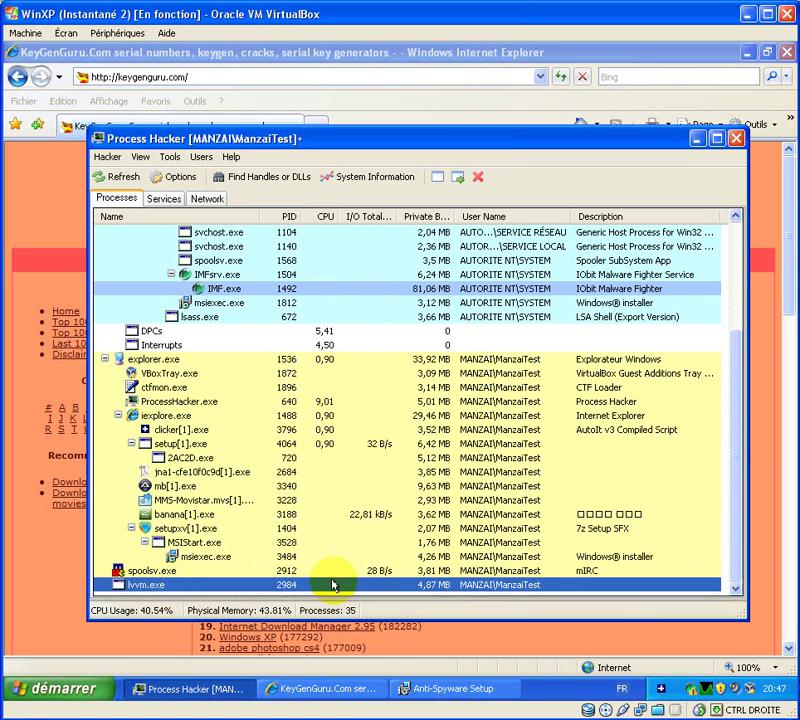
# Step: Finish the Anti-Spyware setup with the launch option enabled and examine the Anti-Spyware.exe and install.exe processes in Process Hacker
pyautogui.click(468, 689)
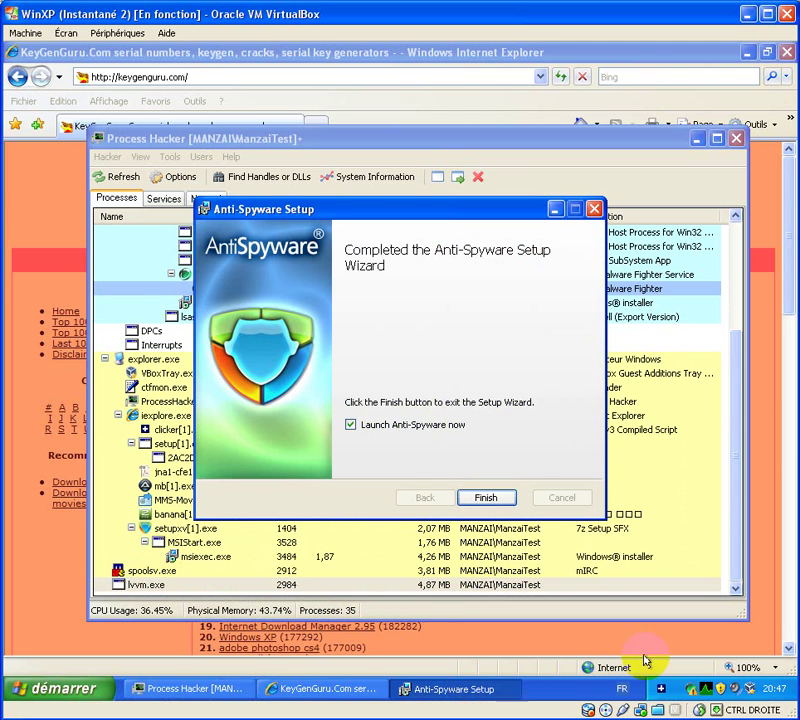
pyautogui.click(503, 502)
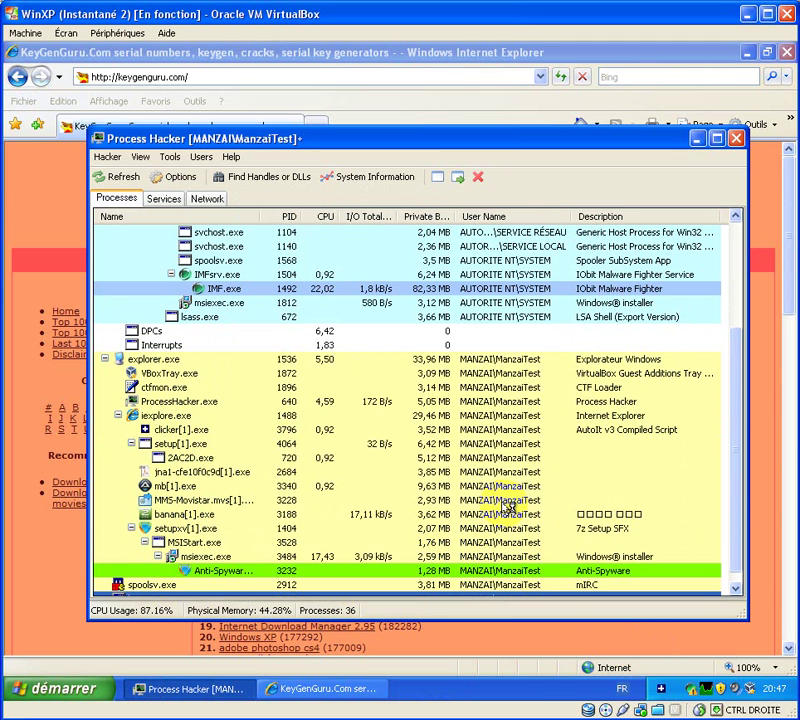
pyautogui.click(208, 571)
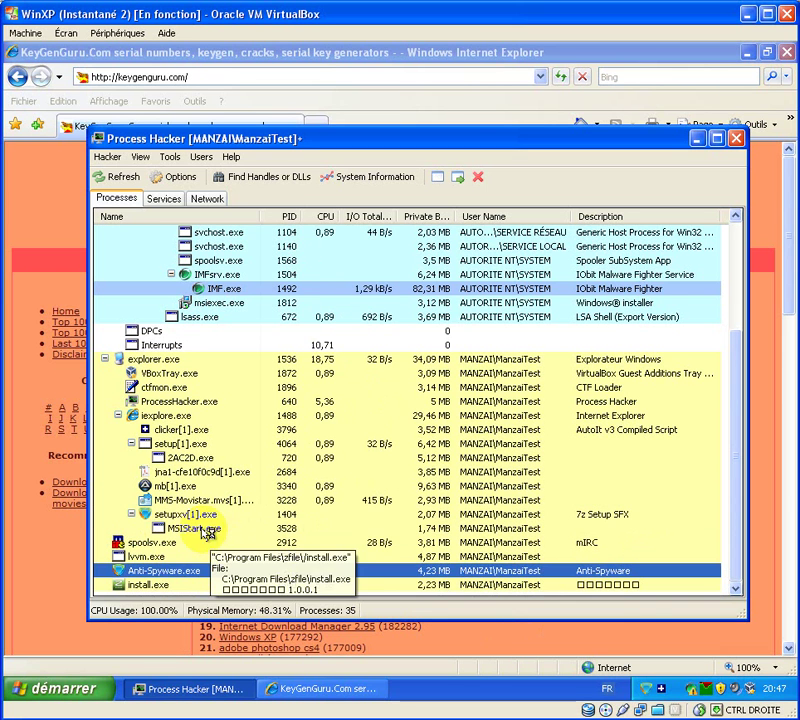
pyautogui.click(160, 584)
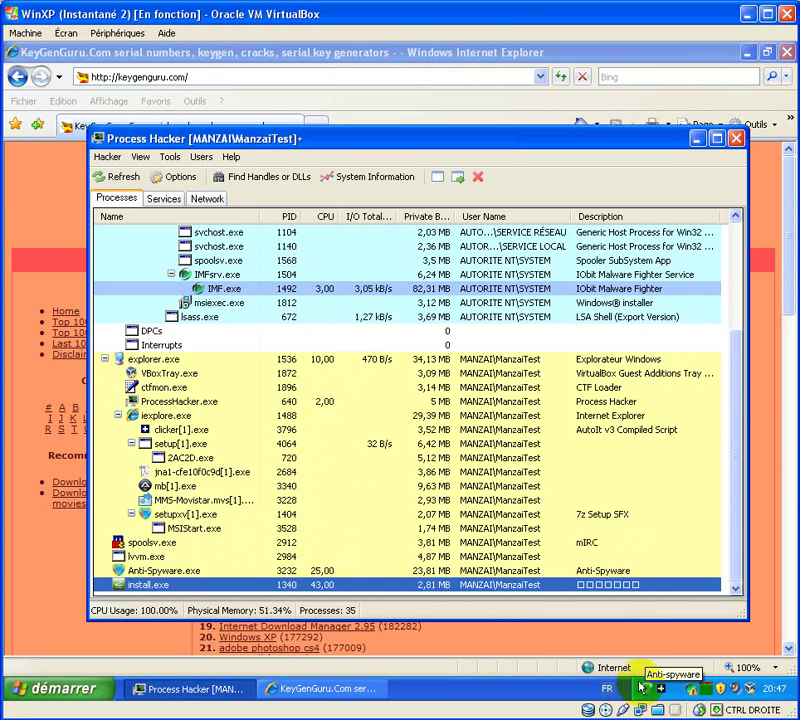
# Step: Minimize Process Hacker and close the Internet Explorer window showing keygenguru.com
pyautogui.click(700, 148)
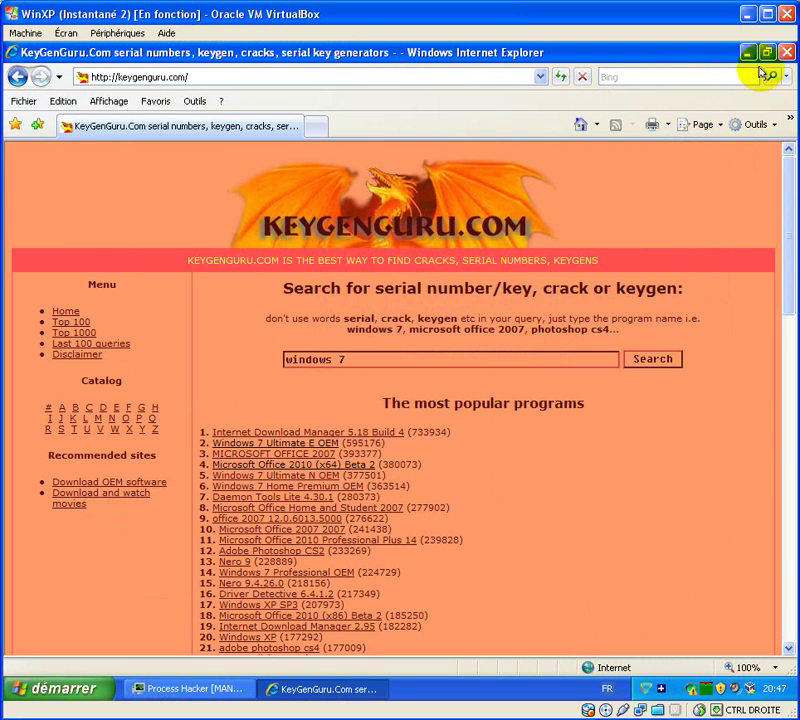
pyautogui.click(787, 52)
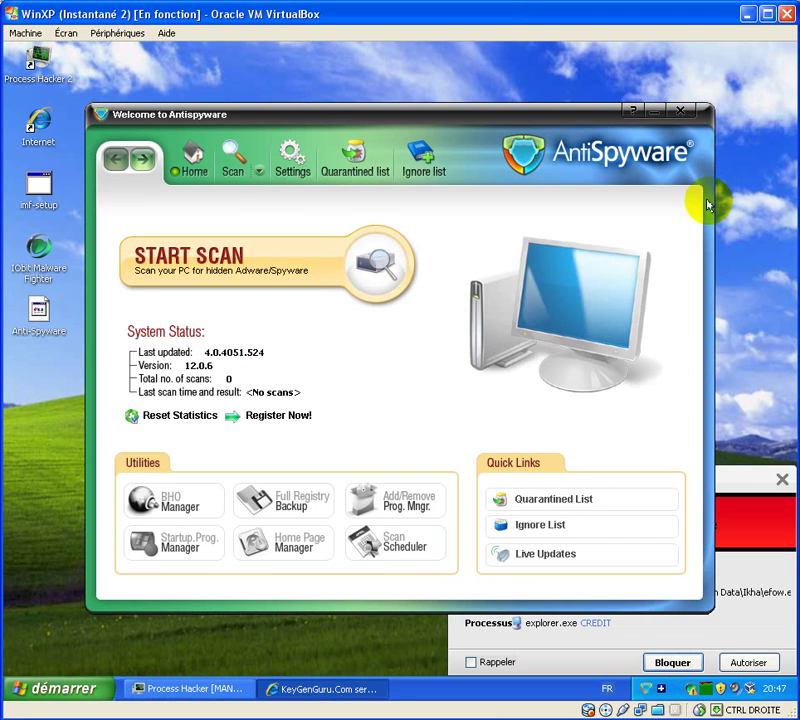
# Step: Block explorer.exe's AutoRun registry modification in the IObit Malware Fighter alert, with the choice remembered
pyautogui.click(740, 480)
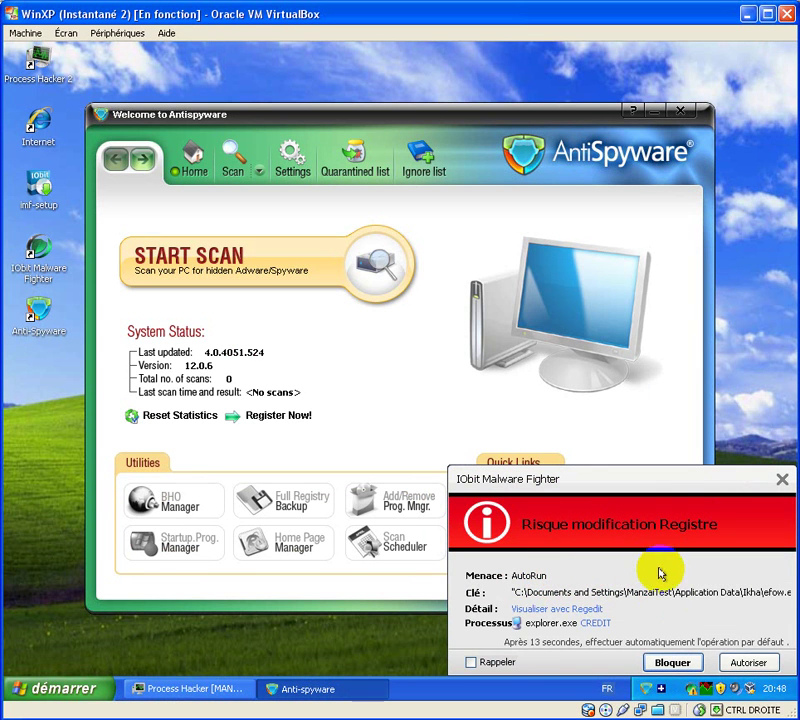
pyautogui.click(669, 663)
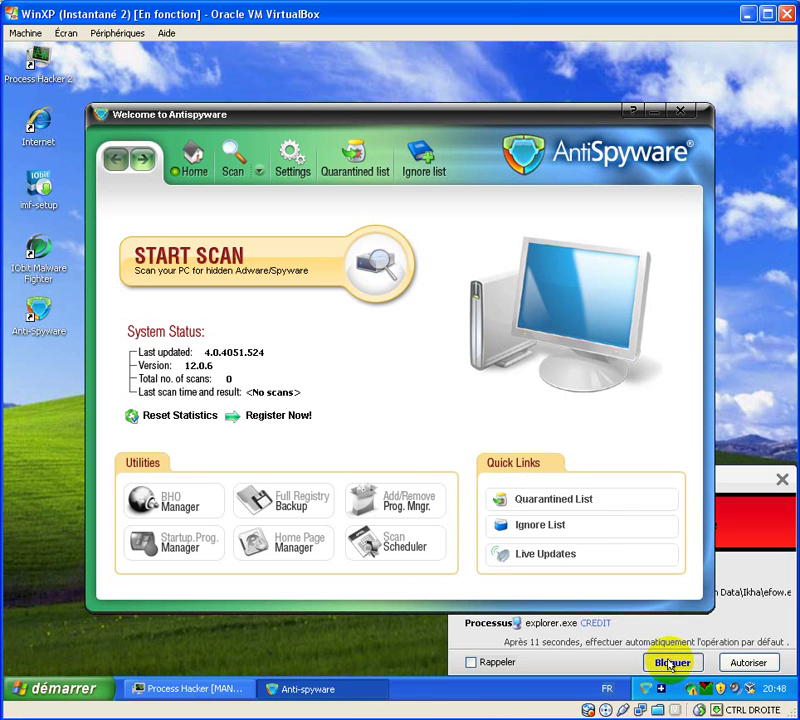
pyautogui.click(497, 663)
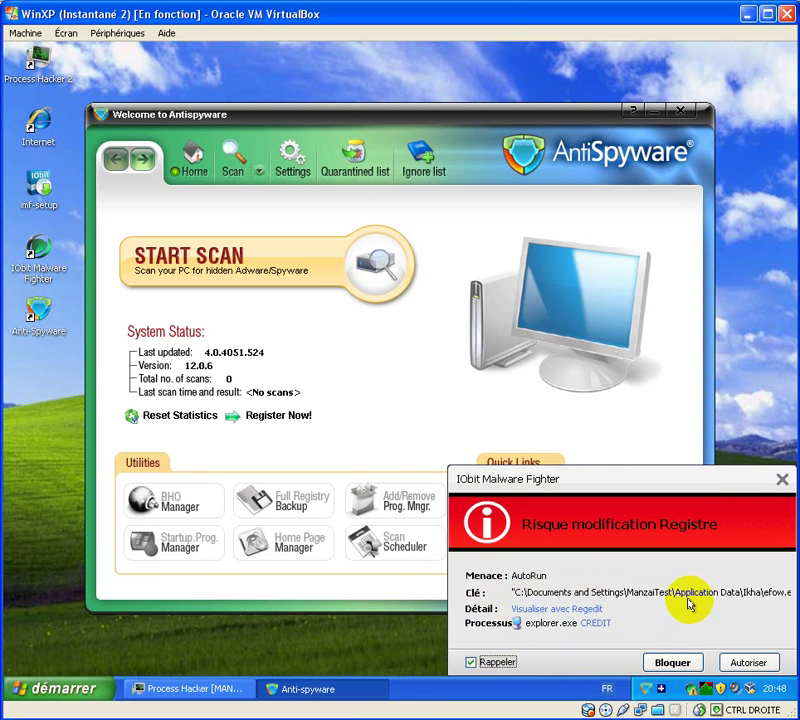
pyautogui.click(672, 663)
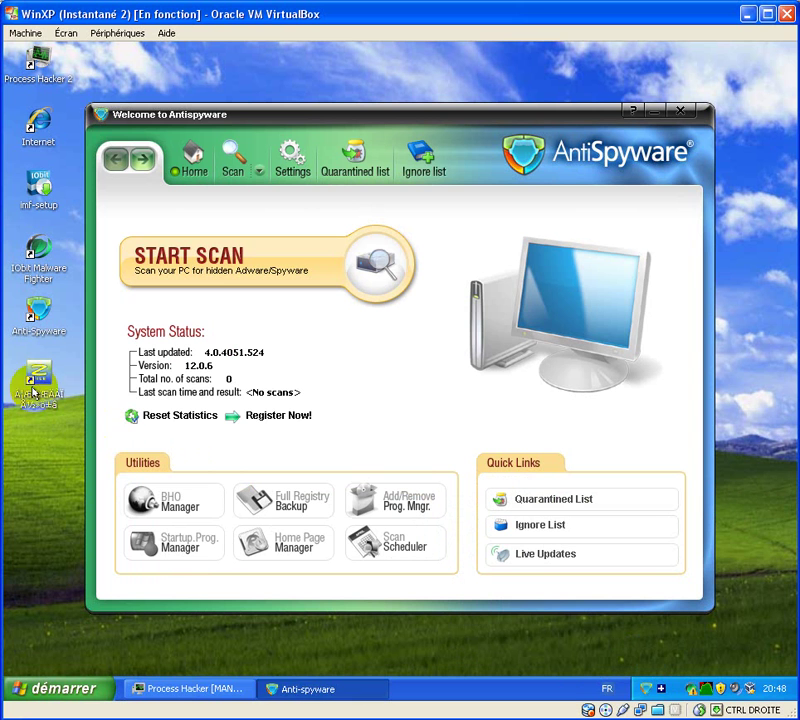
# Step: Check the new shortcut below Anti-Spyware on the desktop and start a scan of the PC in Anti-Spyware
pyautogui.click(57, 404)
pyautogui.click(368, 379)
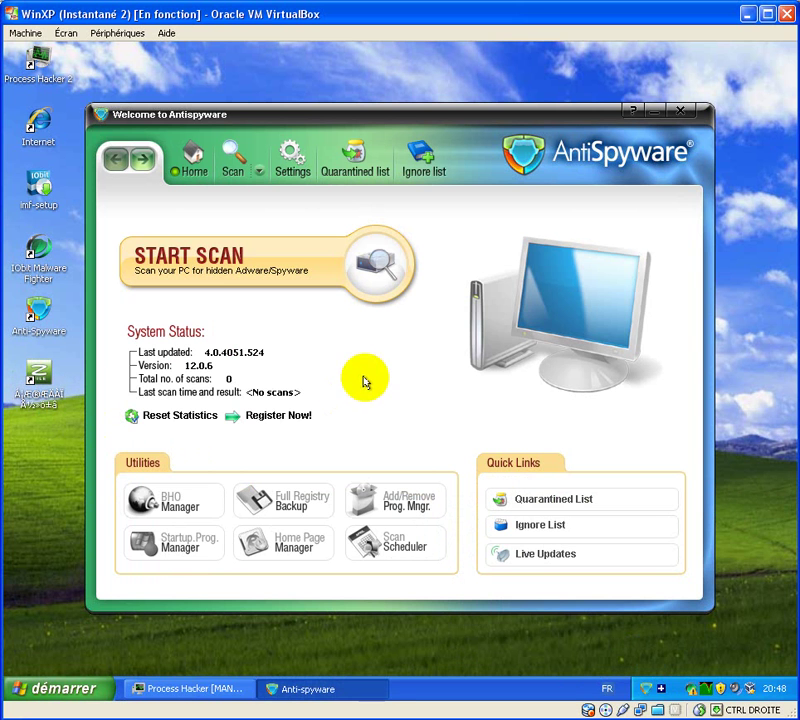
pyautogui.click(272, 265)
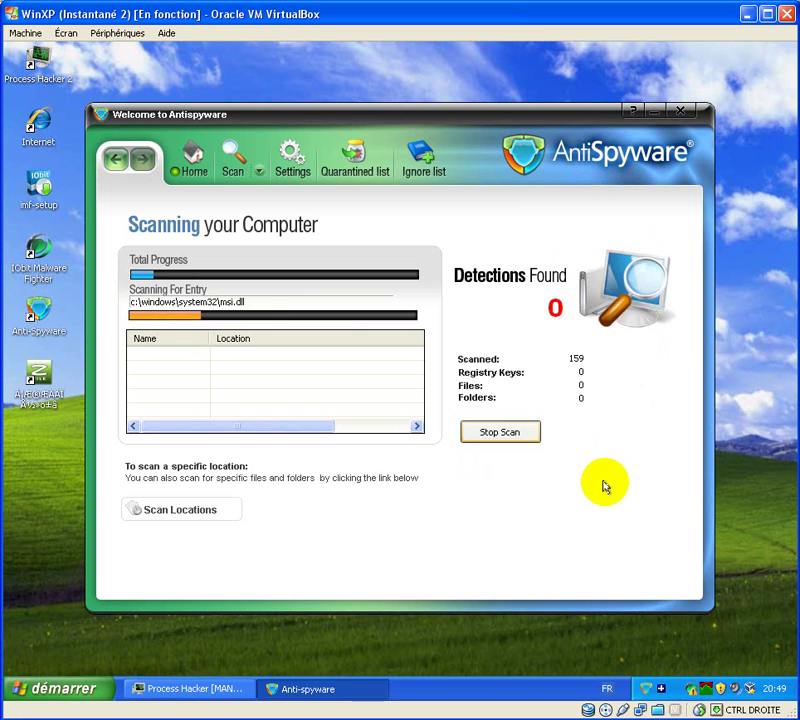
# Step: Examine lvvm.exe, clicker[1].exe, jna1-cfe10f0c9d[1].exe and setupxv[1].exe in Process Hacker and return to the Anti-Spyware scan
pyautogui.click(224, 688)
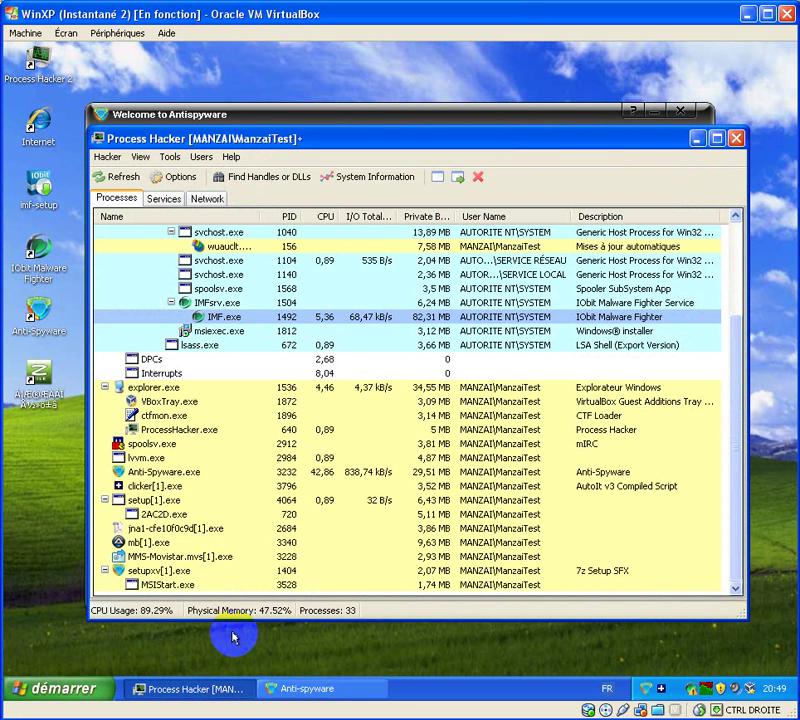
pyautogui.click(161, 457)
pyautogui.click(152, 486)
pyautogui.click(150, 528)
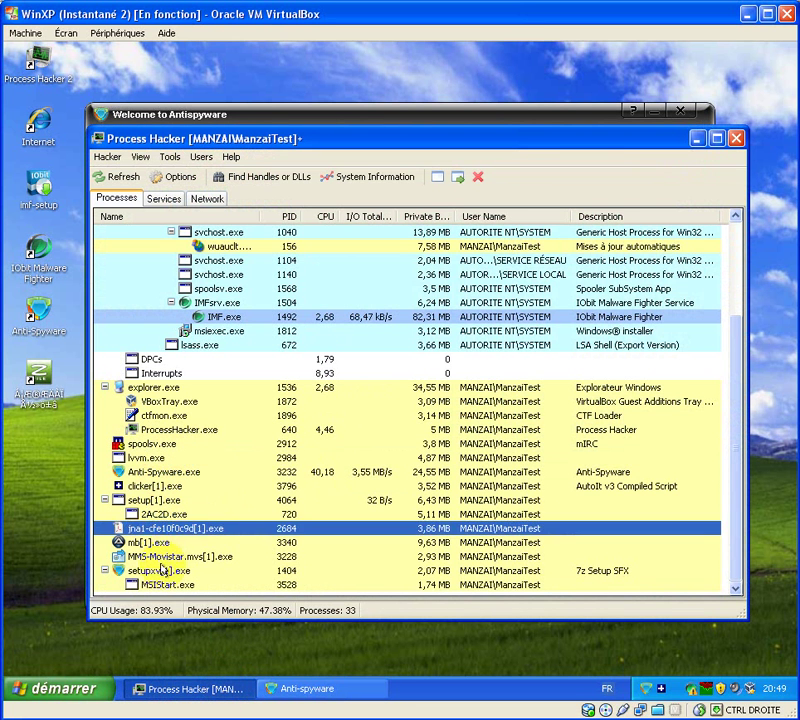
pyautogui.click(140, 570)
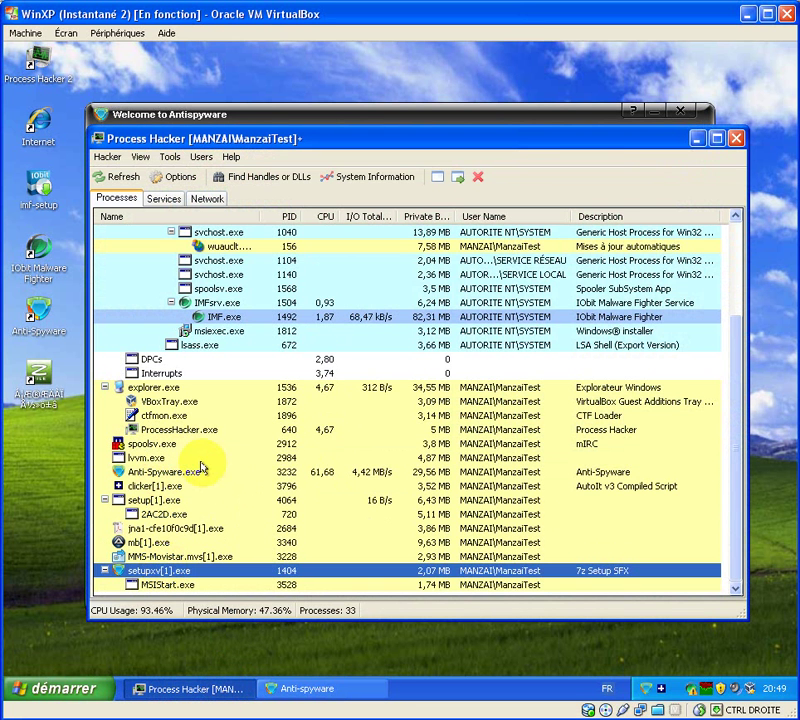
pyautogui.click(318, 688)
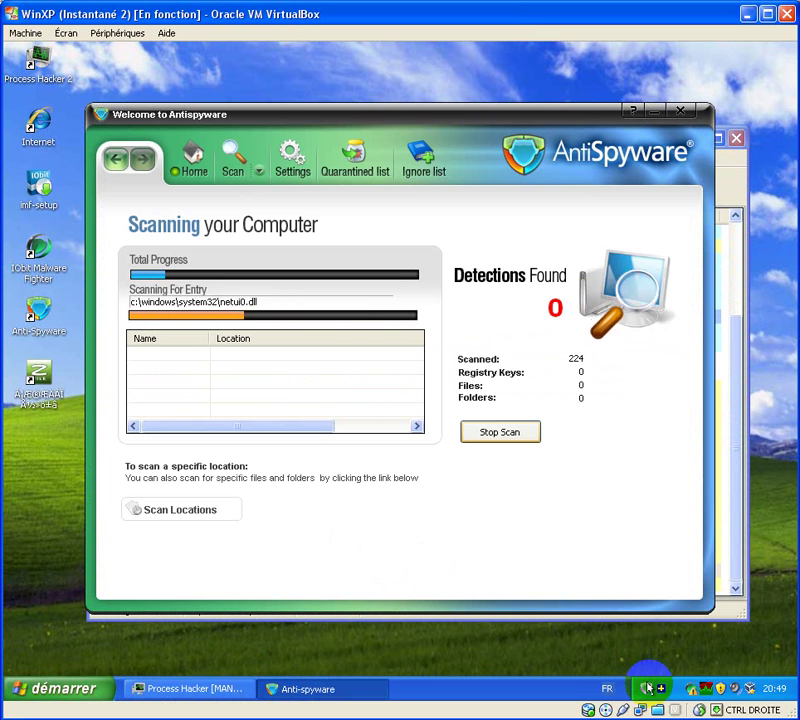
# Step: Inspect the entries detected in the Anti-Spyware scan list and stop the scan
pyautogui.rightClick(648, 688)
pyautogui.click(607, 534)
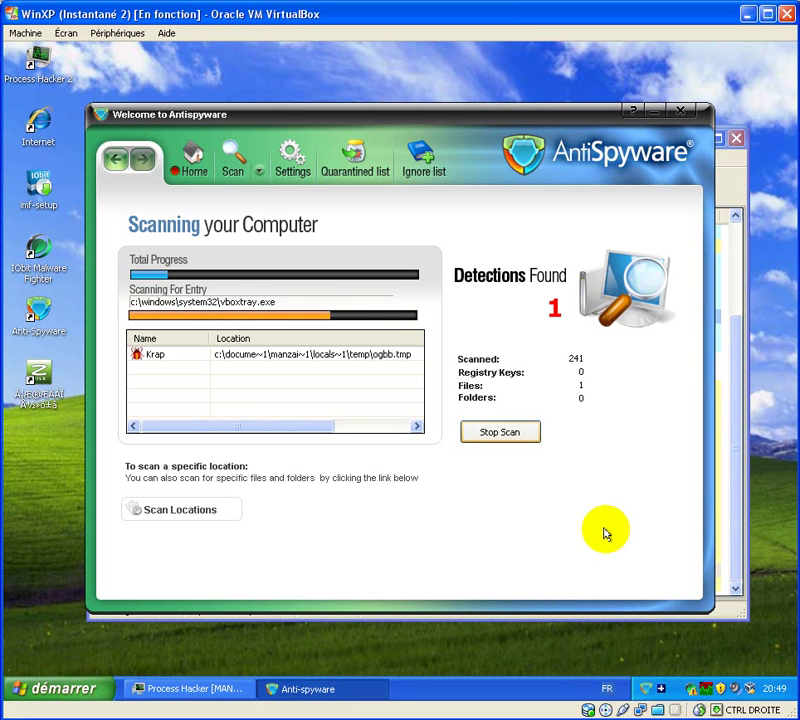
pyautogui.click(322, 356)
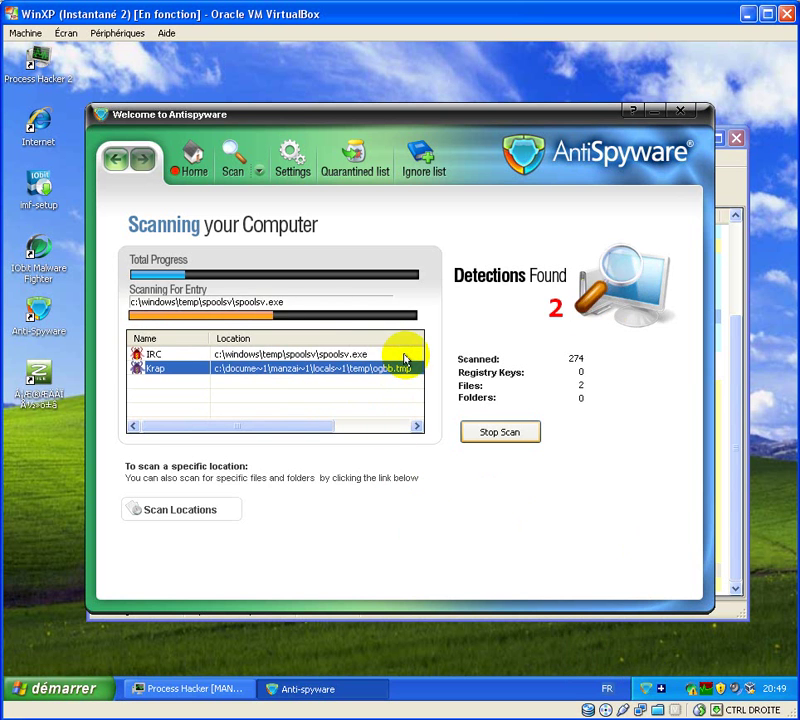
pyautogui.click(347, 356)
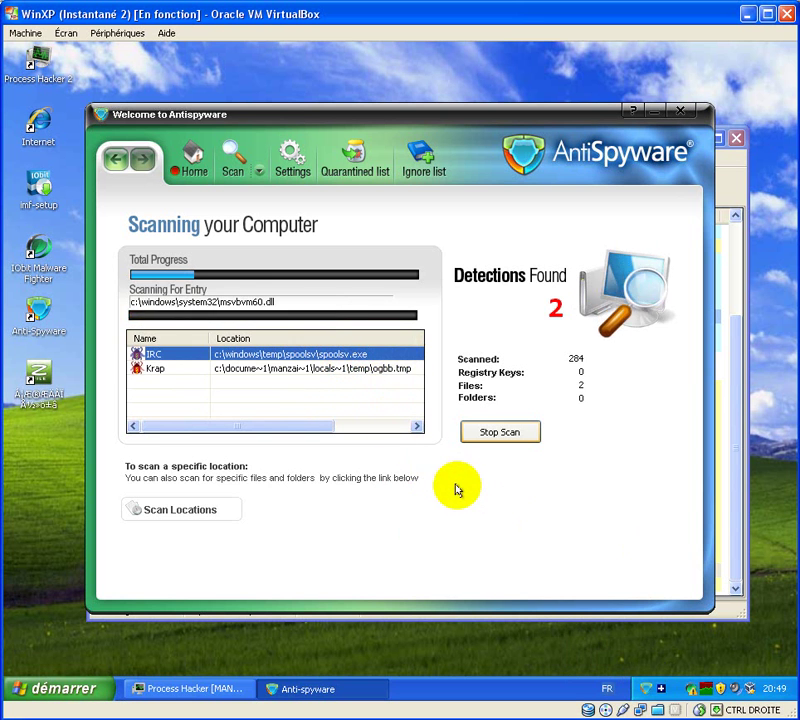
pyautogui.click(497, 433)
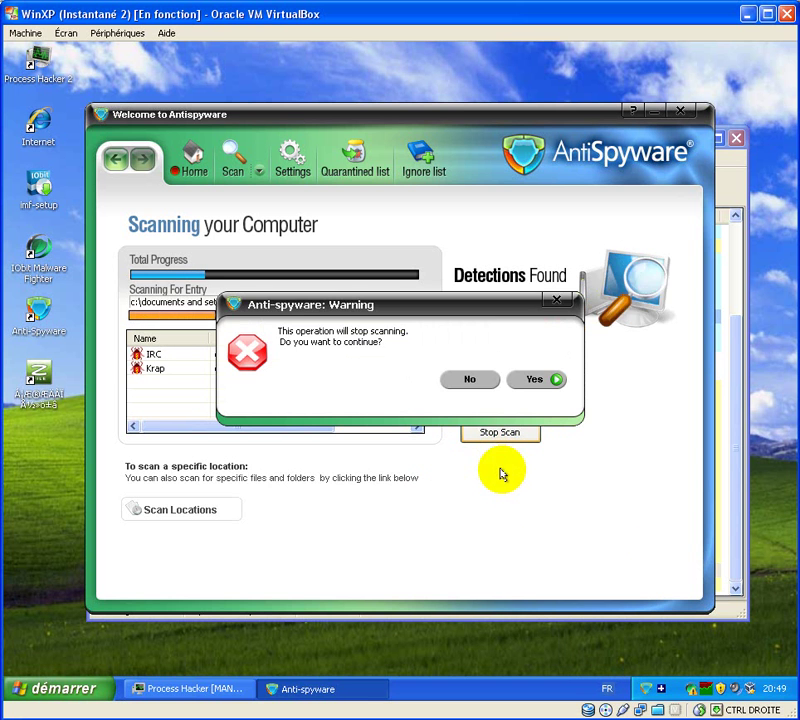
pyautogui.click(537, 382)
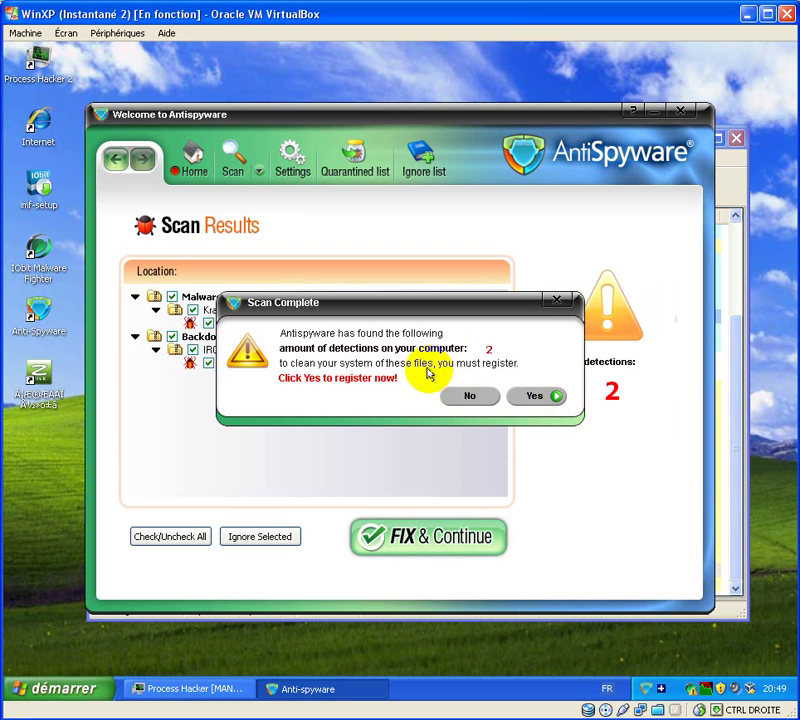
# Step: Look at the AntiSpyware purchase page and registration form offered for cleaning the detections, and return to the program's home page
pyautogui.moveTo(378, 305); pyautogui.dragTo(417, 404)
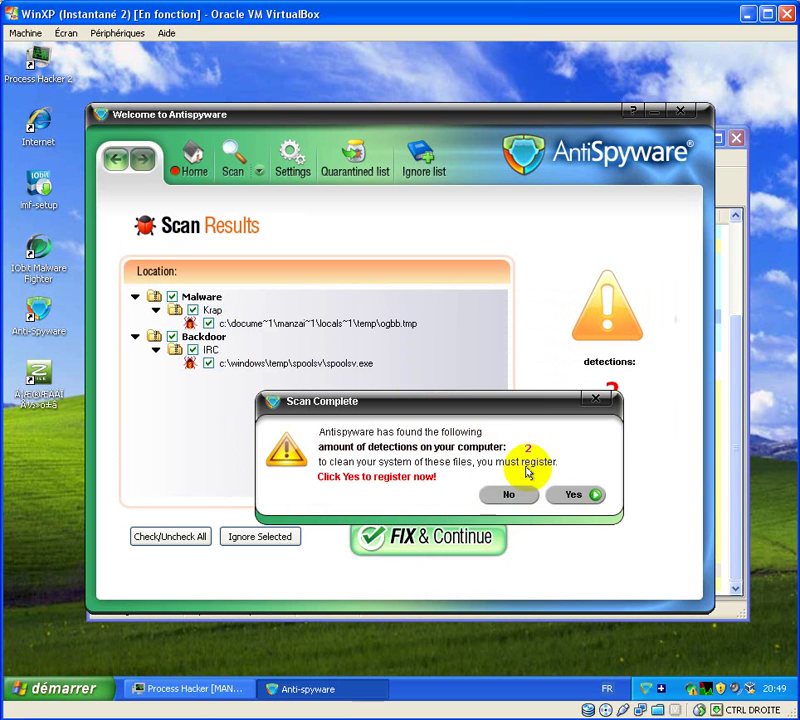
pyautogui.click(572, 495)
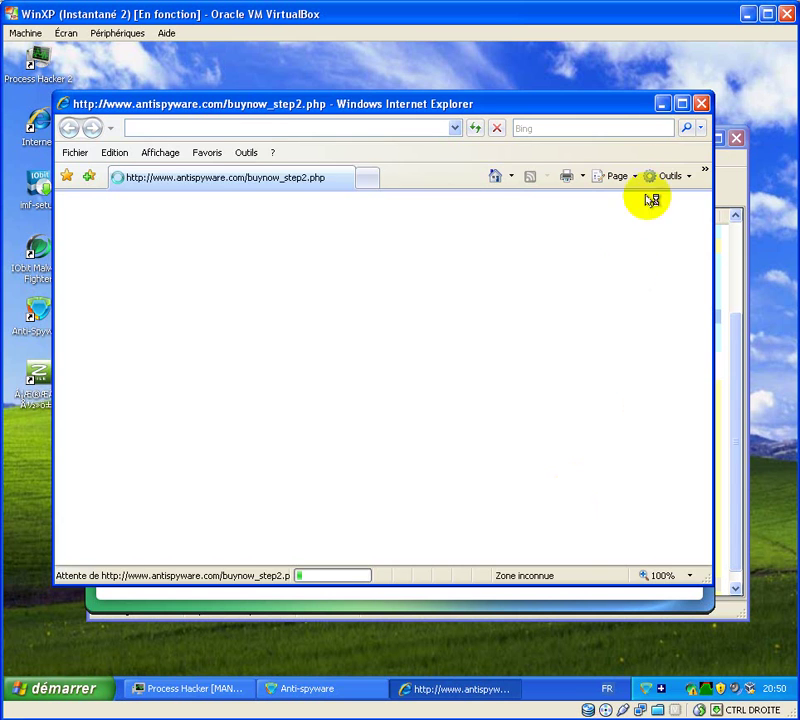
pyautogui.click(681, 104)
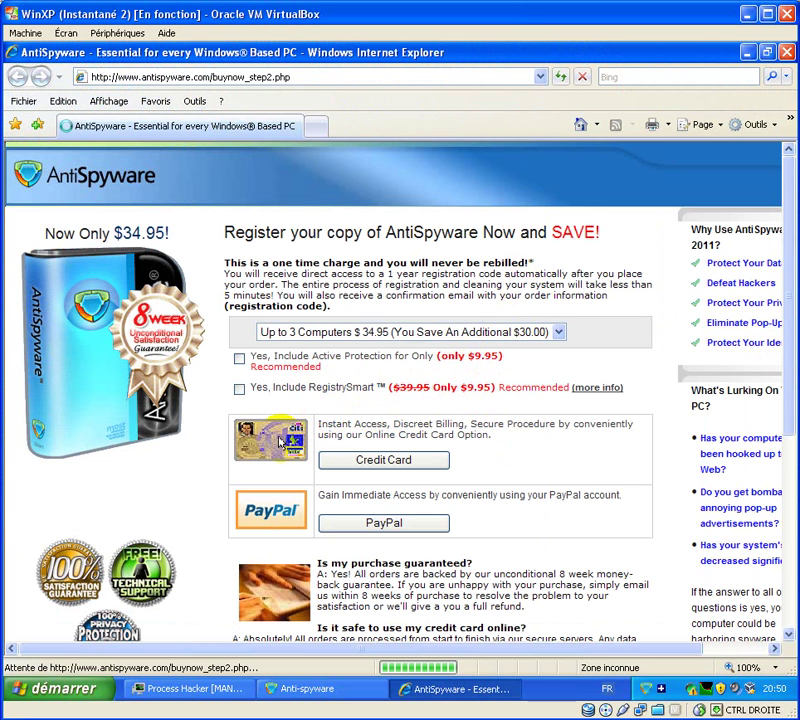
pyautogui.click(787, 52)
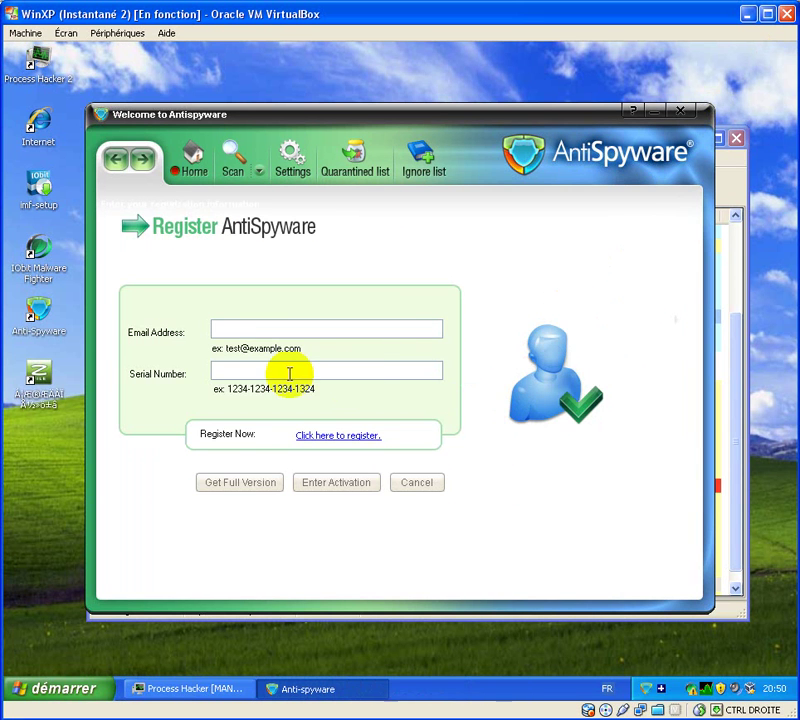
pyautogui.click(248, 328)
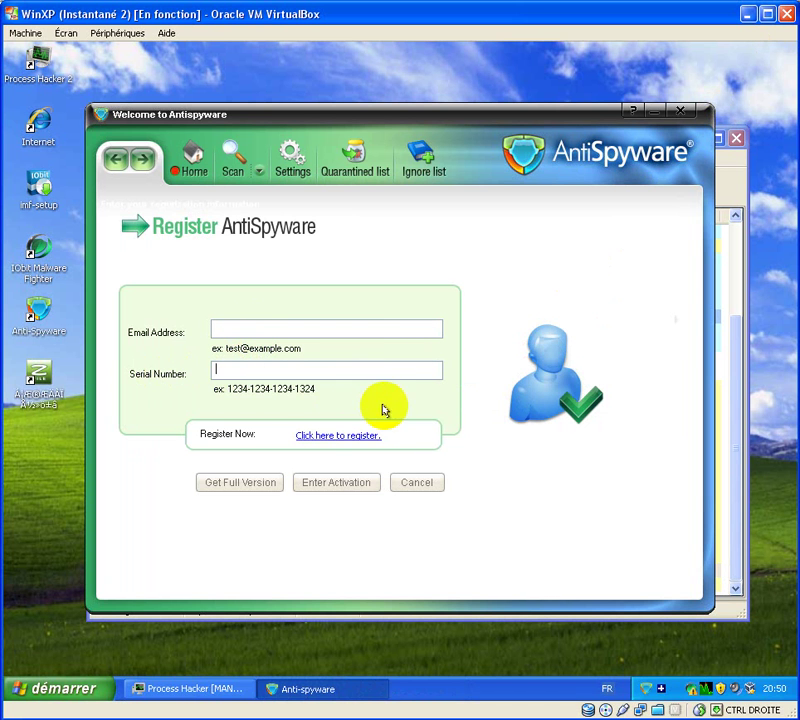
pyautogui.click(190, 168)
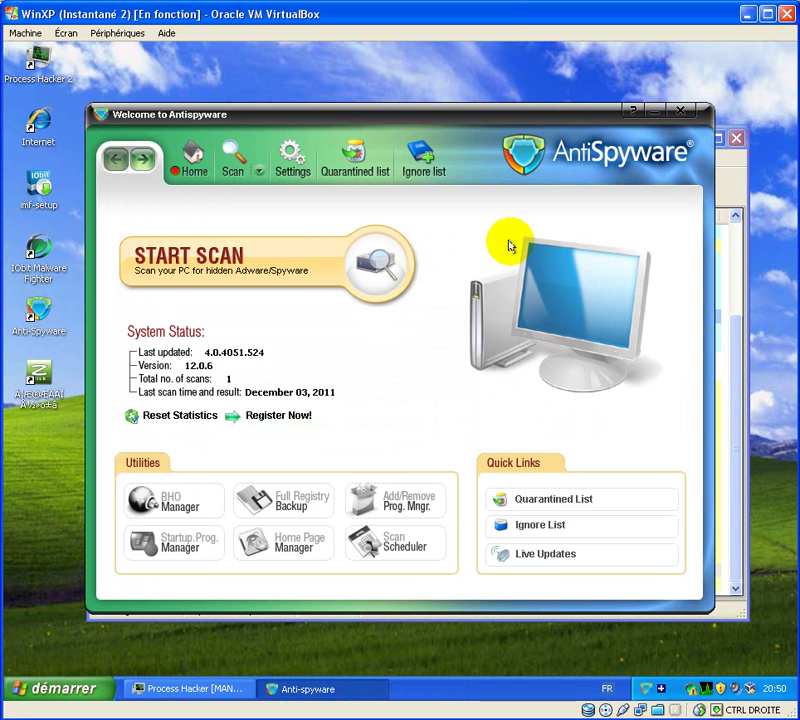
# Step: Close the Anti-Spyware control panel, acknowledging its closing notice, and close the Process Hacker window
pyautogui.click(683, 110)
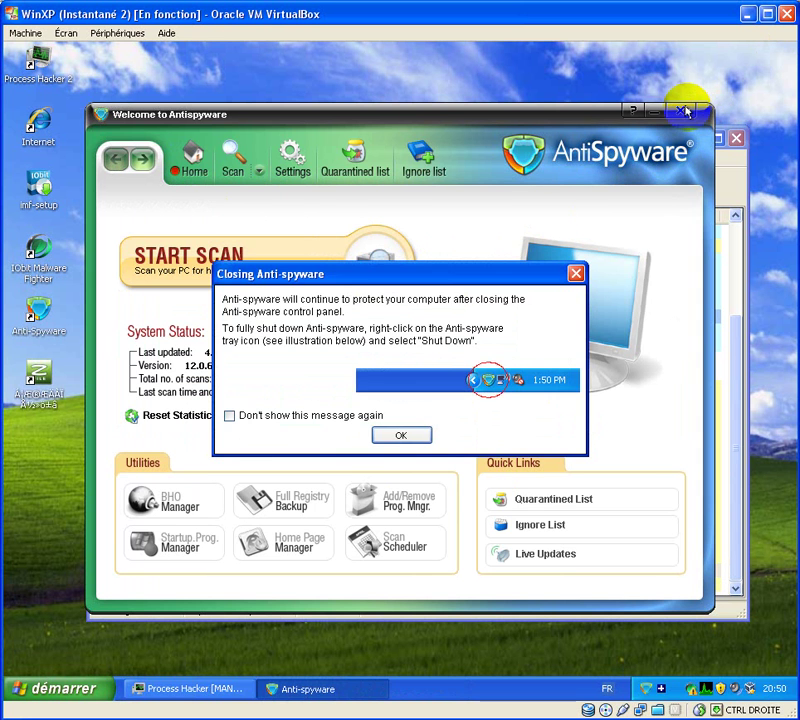
pyautogui.click(424, 434)
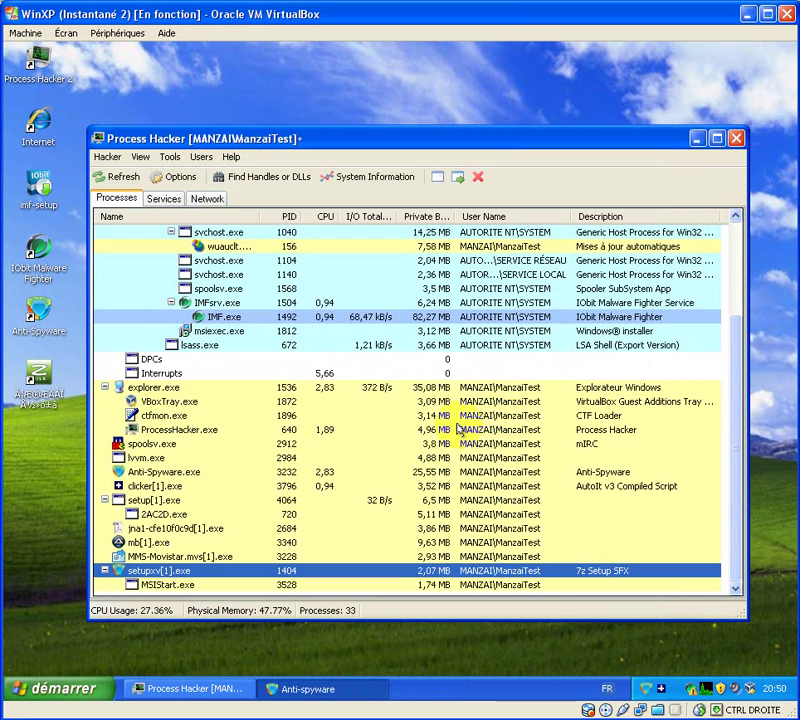
pyautogui.click(735, 138)
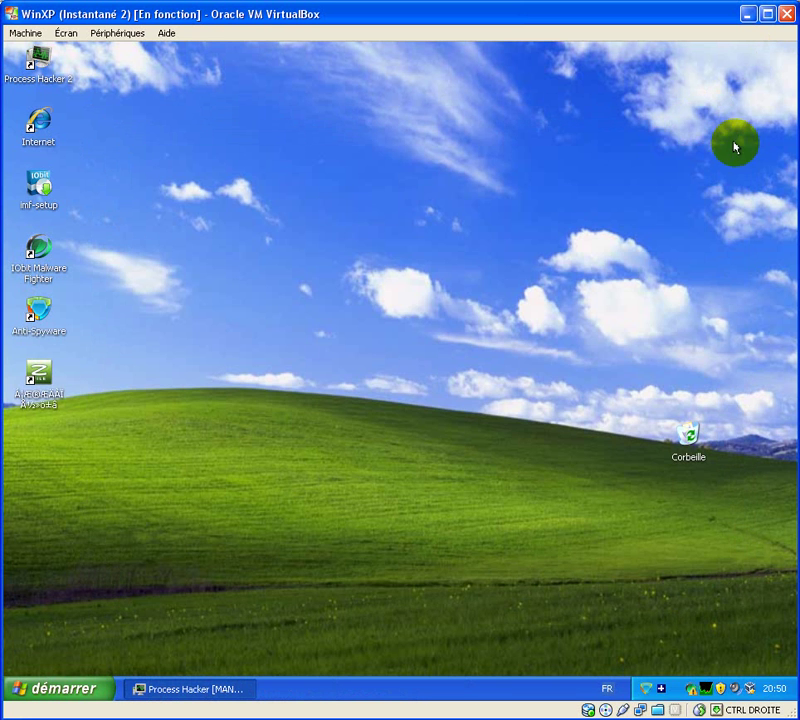
# Step: Open IObit Malware Fighter and start the smart scan (Analyse intelligente)
pyautogui.doubleClick(719, 687)
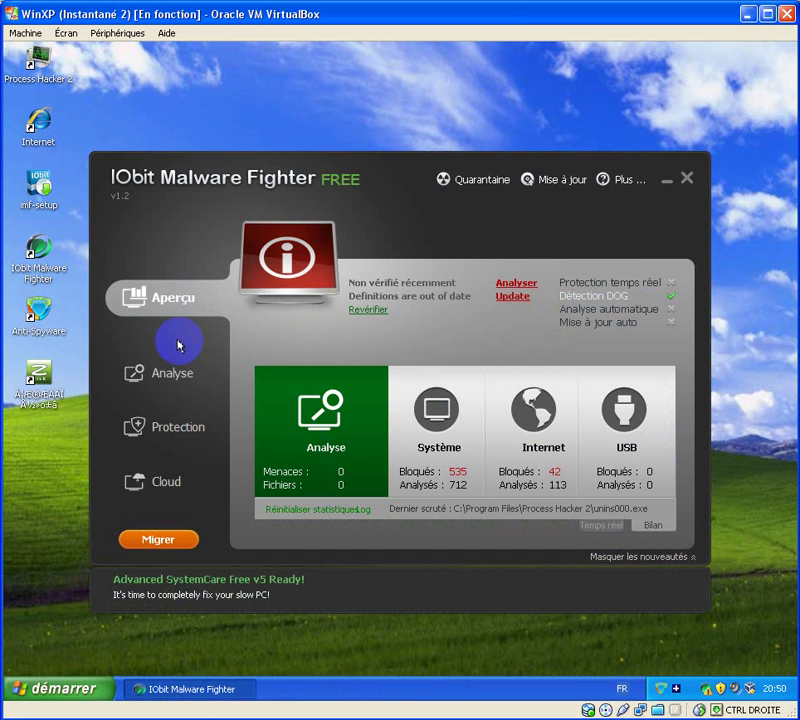
pyautogui.click(160, 372)
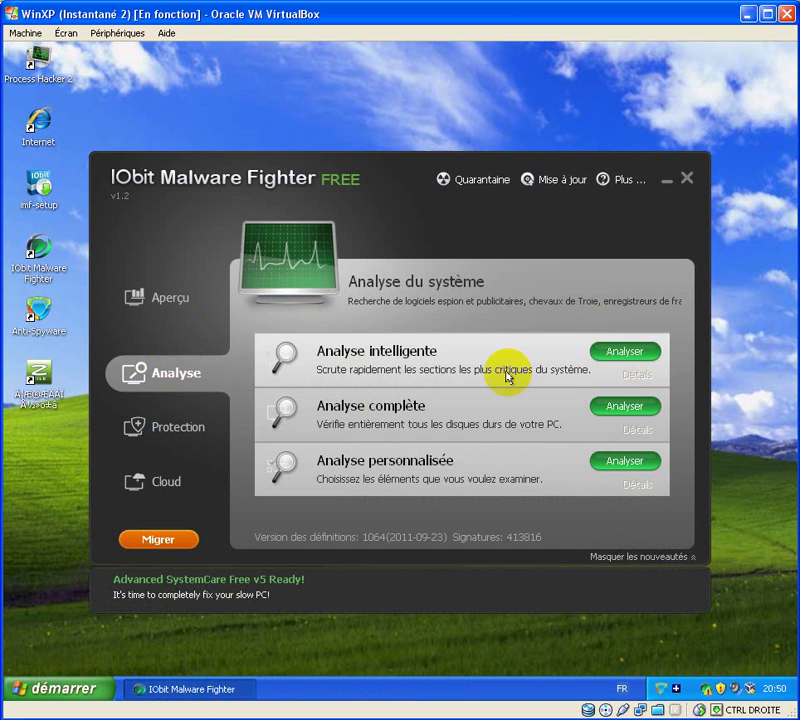
pyautogui.click(612, 354)
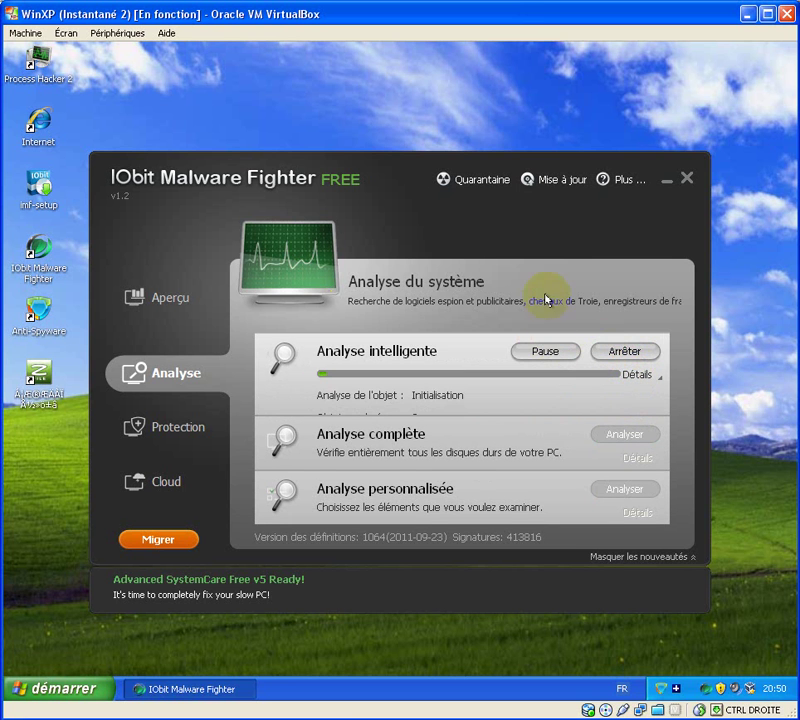
# Step: Stop the IObit Malware Fighter smart scan, collapse its details and close the program window
pyautogui.moveTo(407, 172); pyautogui.dragTo(409, 136)
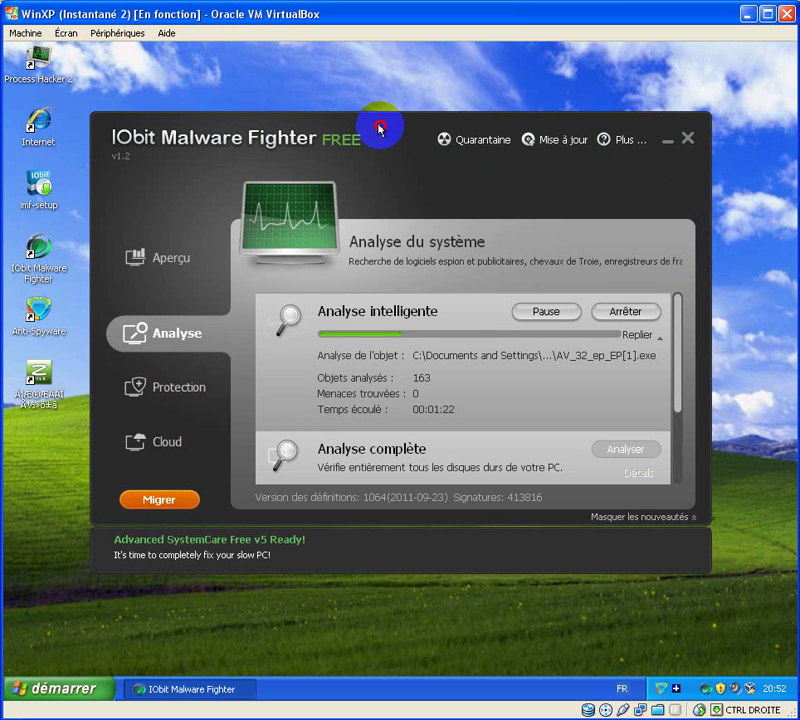
pyautogui.moveTo(380, 128); pyautogui.dragTo(358, 111)
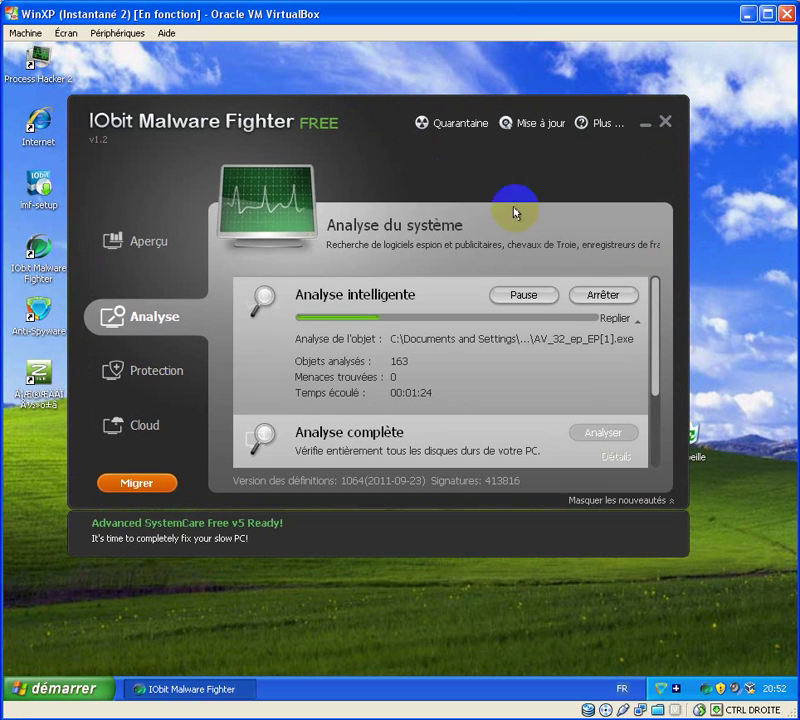
pyautogui.click(612, 295)
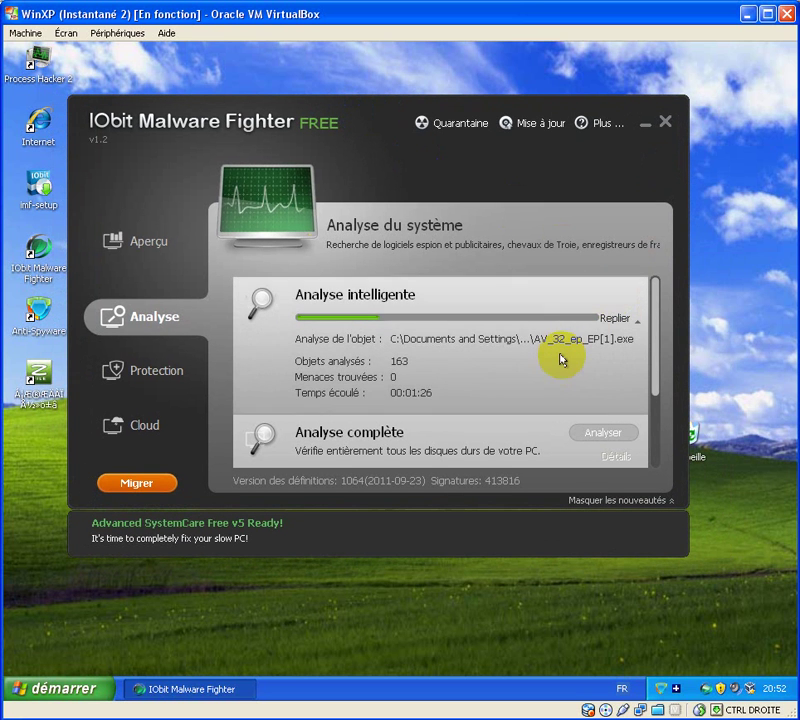
pyautogui.click(624, 322)
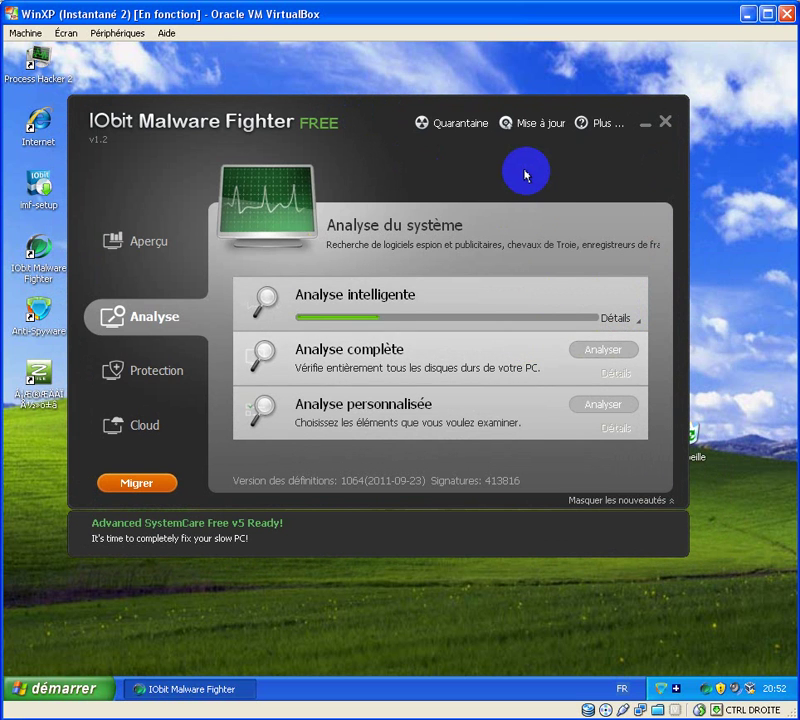
pyautogui.click(667, 123)
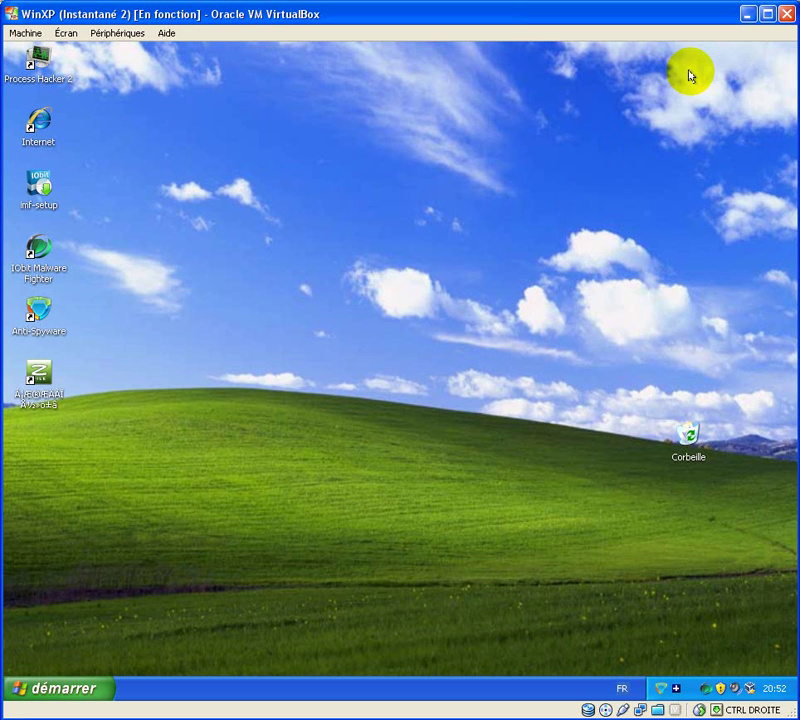
pyautogui.click(595, 487)
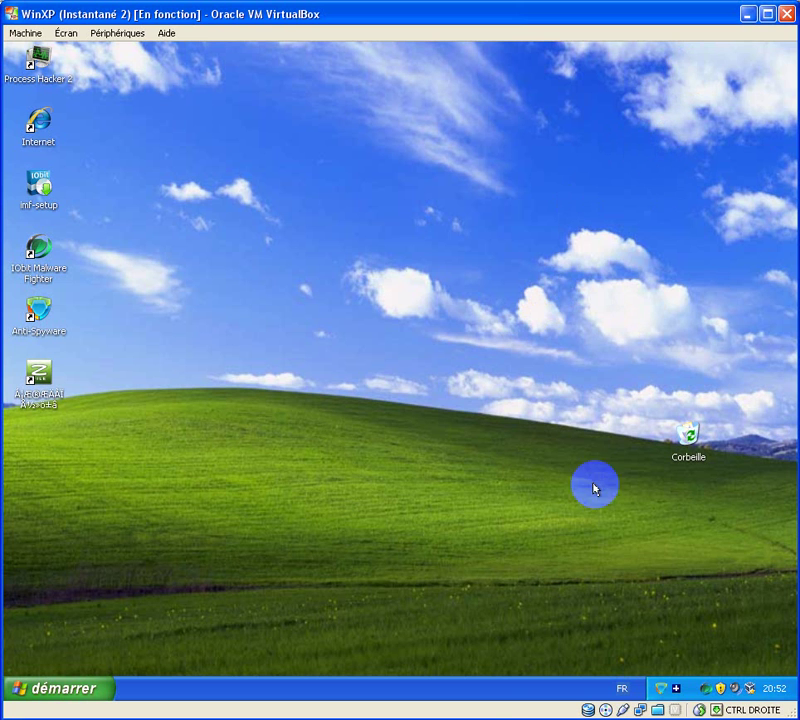